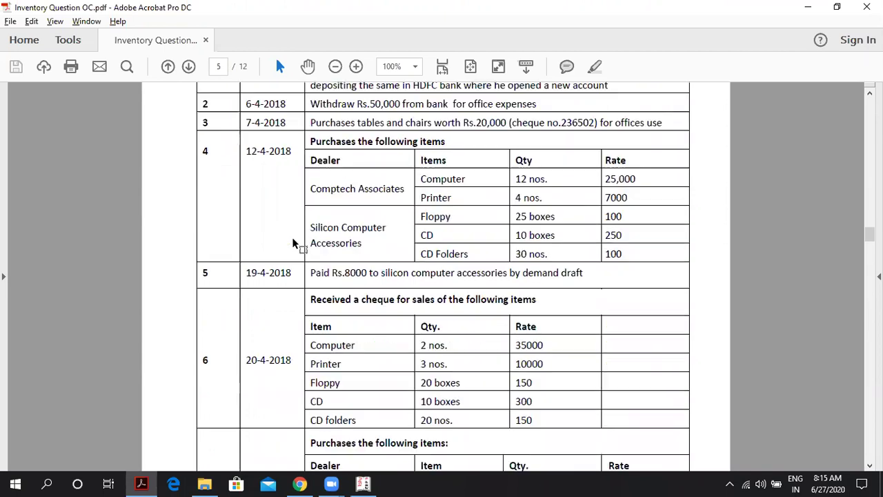
- Look through the Inventory Question PDF as far as Exercise 4 and fit its whole page in view
scroll(295, 243, down, 5)
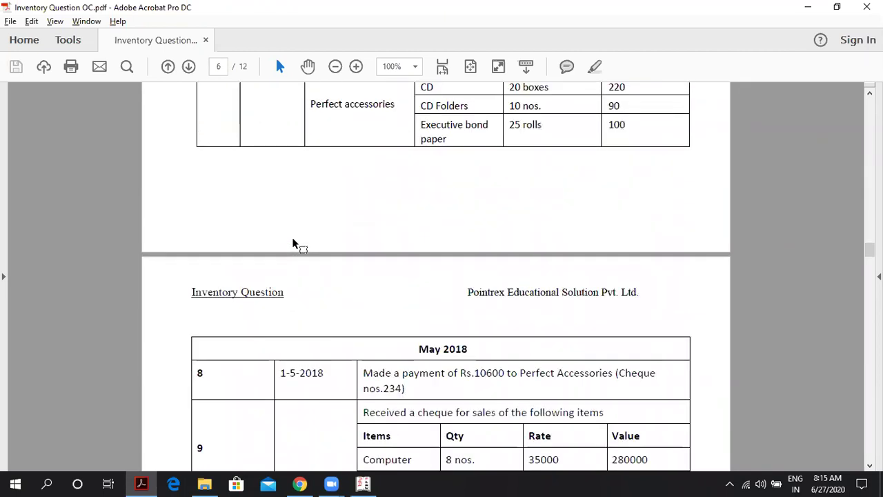
scroll(295, 243, down, 13)
scroll(295, 243, down, 8)
scroll(295, 243, down, 15)
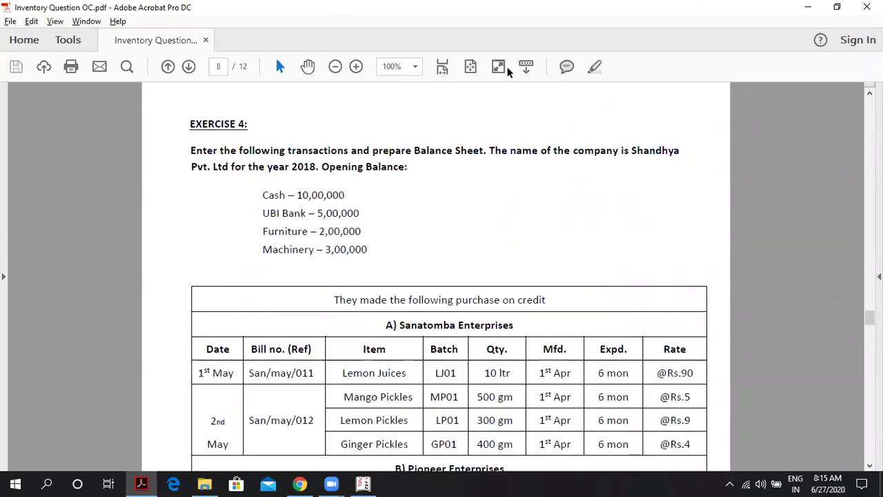
click(469, 67)
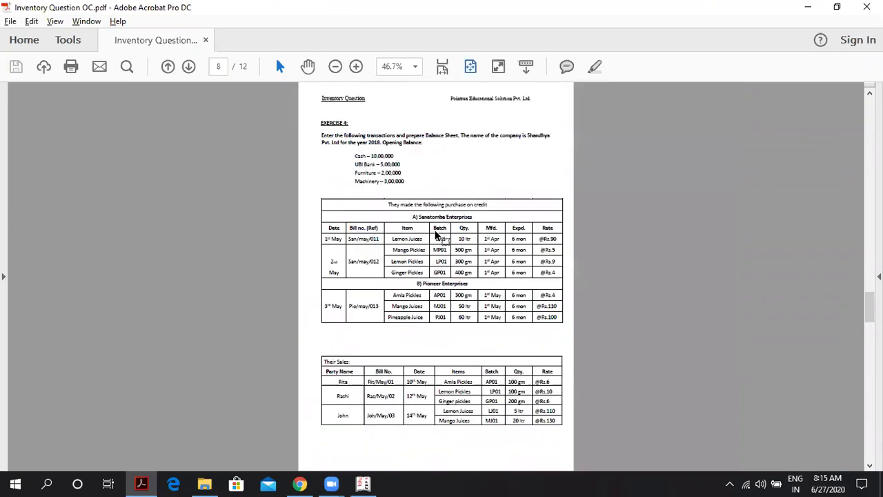
ctrl+scroll(436, 235, up, 3)
scroll(364, 247, up, 2)
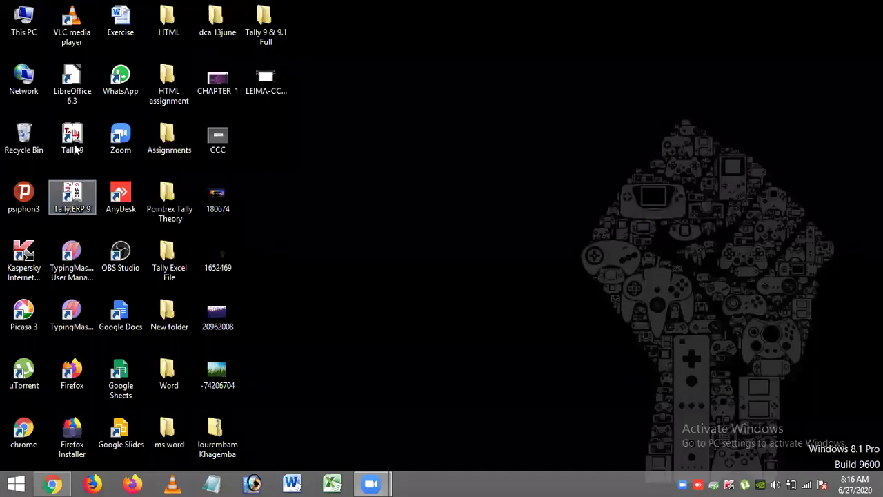
- Launch Tally 9, minimize its window and open the Pointrex Tally Theory folder on the desktop
click(73, 135)
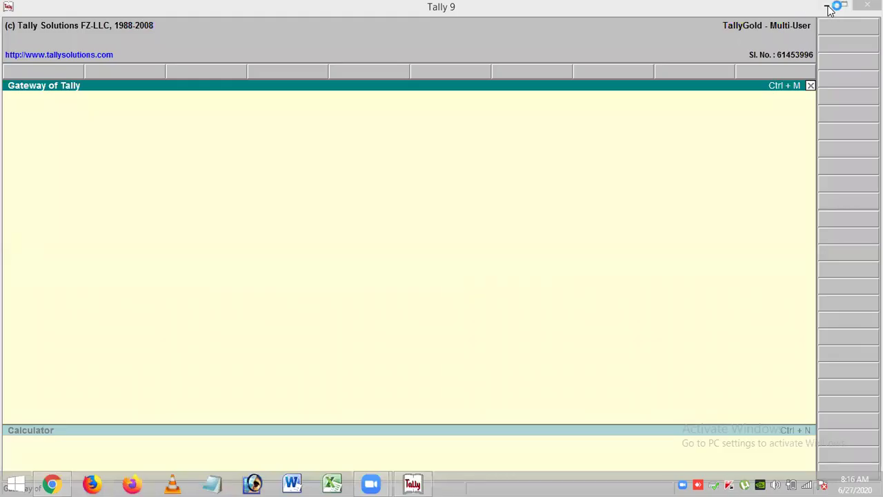
click(830, 9)
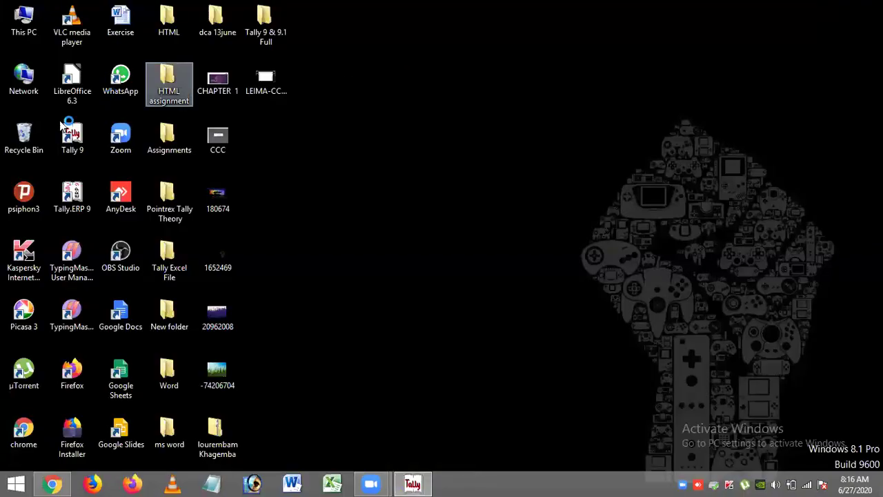
double_click(169, 205)
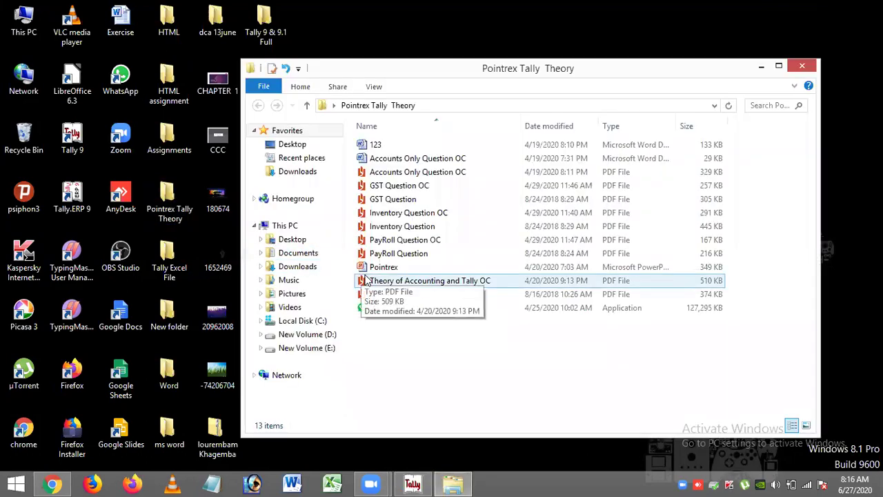
- Open the Theory of Accounting and Tally OC PDF with Google Chrome, and minimize the browser to return to the folder
click(372, 266)
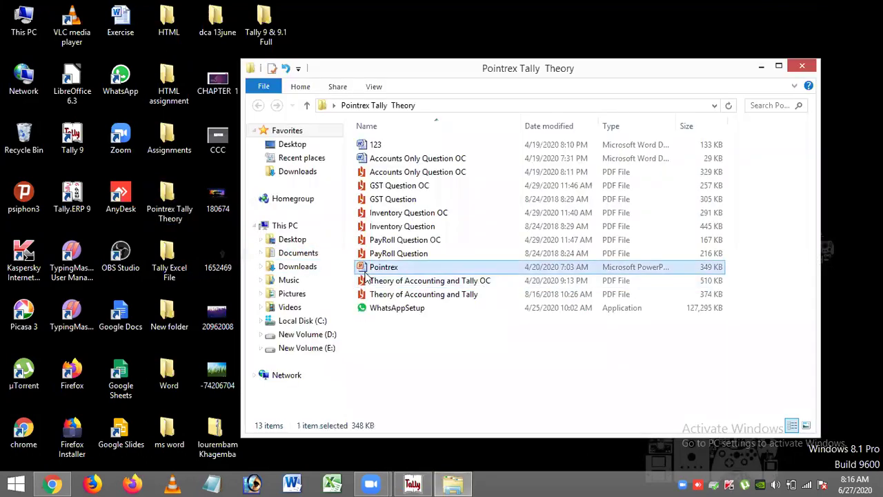
click(365, 281)
right_click(365, 288)
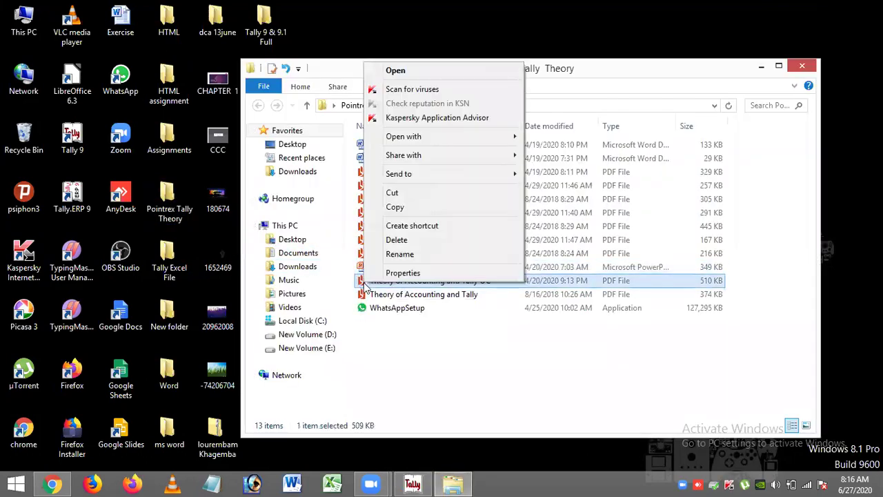
mouse_move(404, 136)
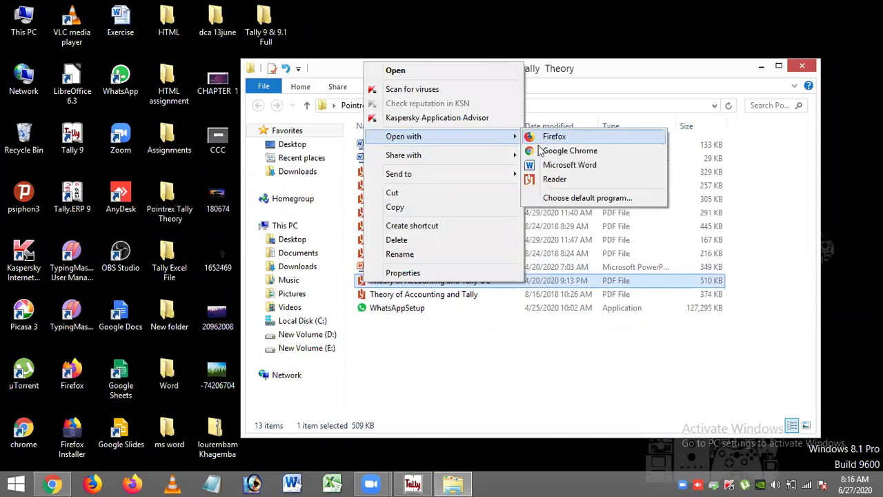
click(542, 151)
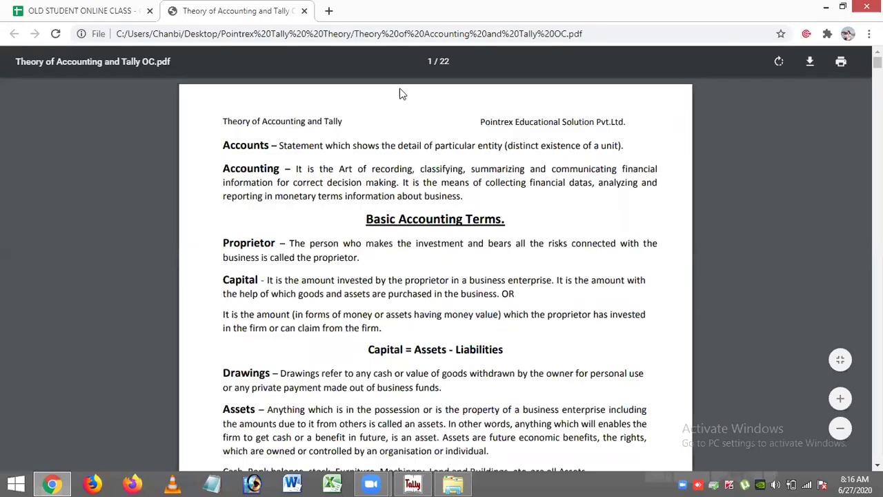
click(826, 9)
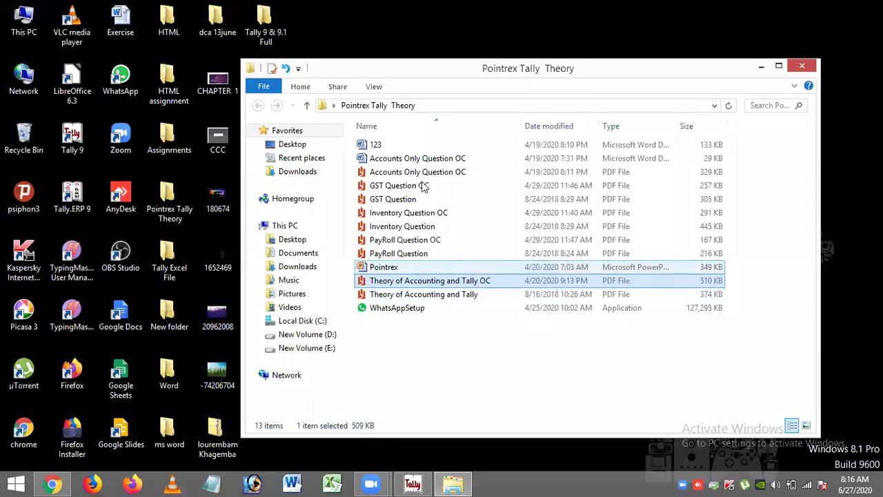
- Open the Inventory Question OC PDF with Google Chrome and highlight the company details in Exercise 5, question 1
click(418, 217)
right_click(418, 218)
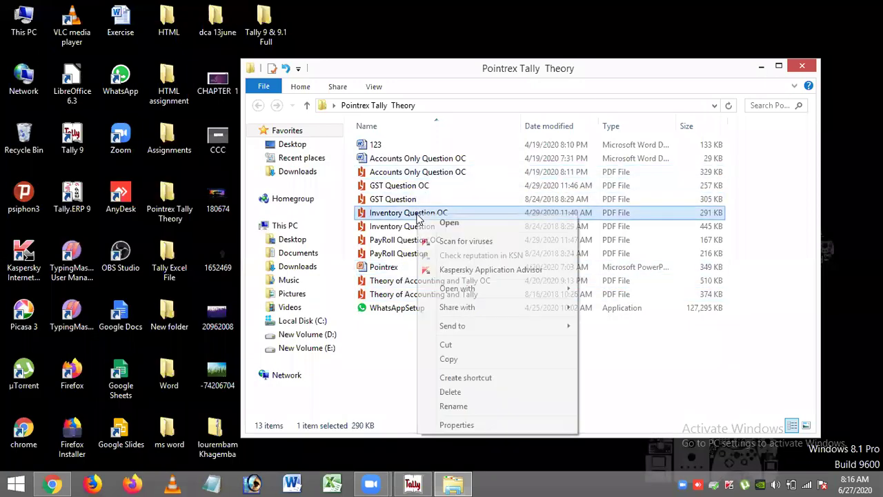
mouse_move(461, 290)
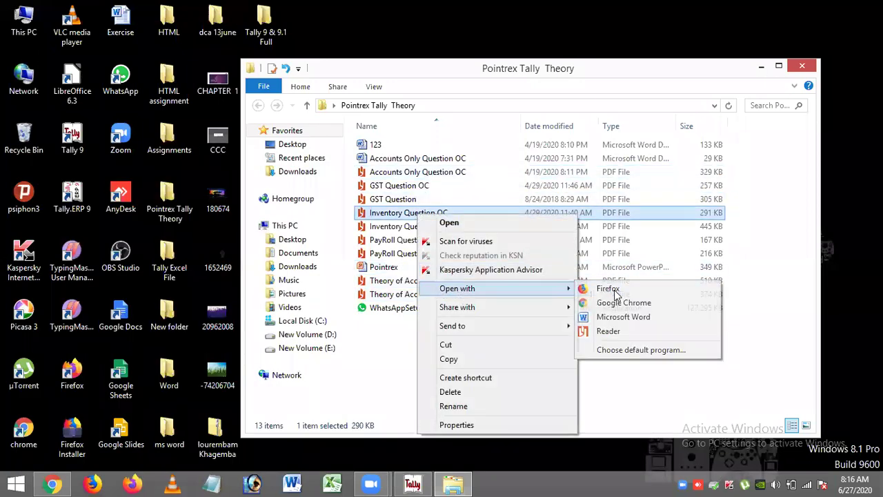
click(607, 304)
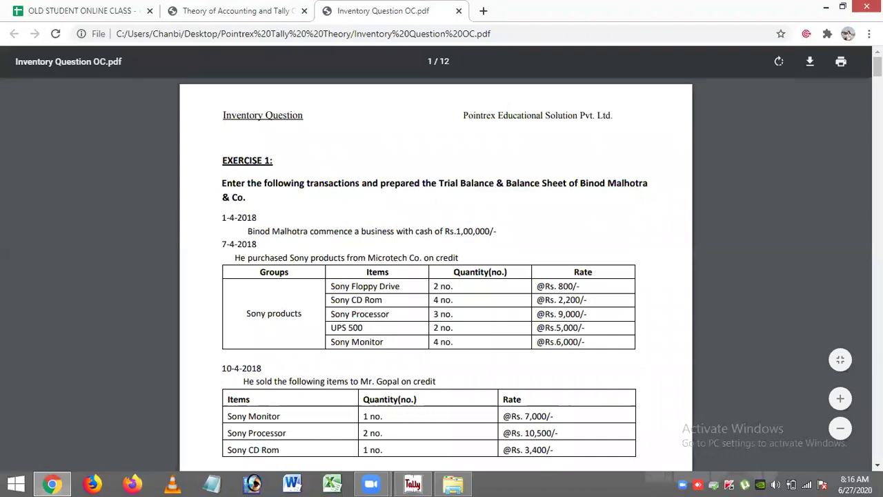
scroll(435, 276, down, 20)
scroll(434, 276, down, 20)
scroll(435, 276, down, 15)
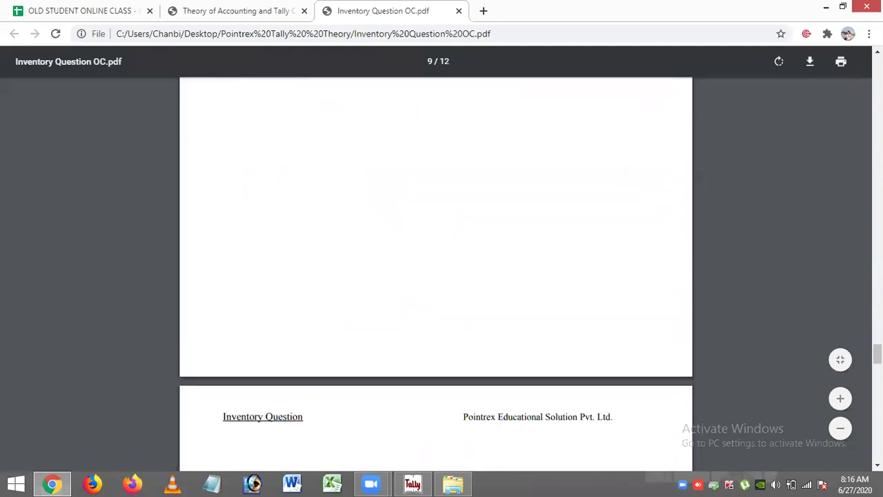
scroll(434, 276, down, 5)
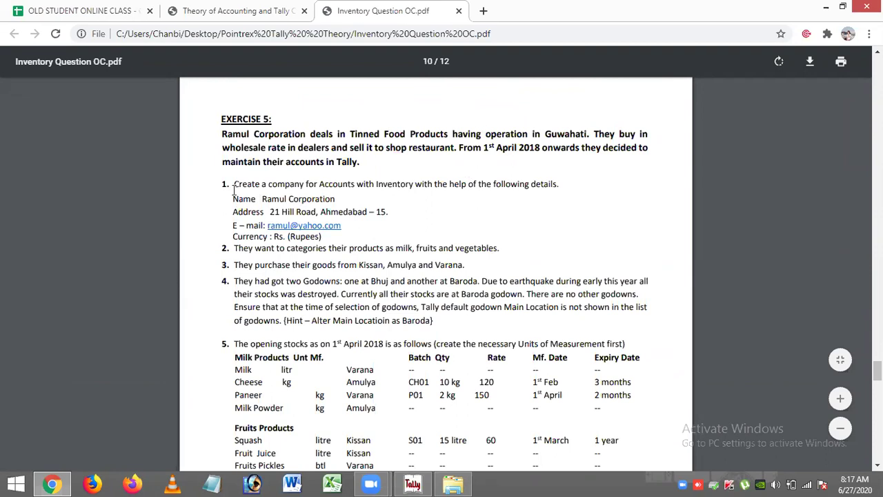
drag(238, 184, 239, 227)
click(348, 215)
- Switch to Tally 9 and start creating a company with the name and mailing name Ramul Cororation
click(414, 484)
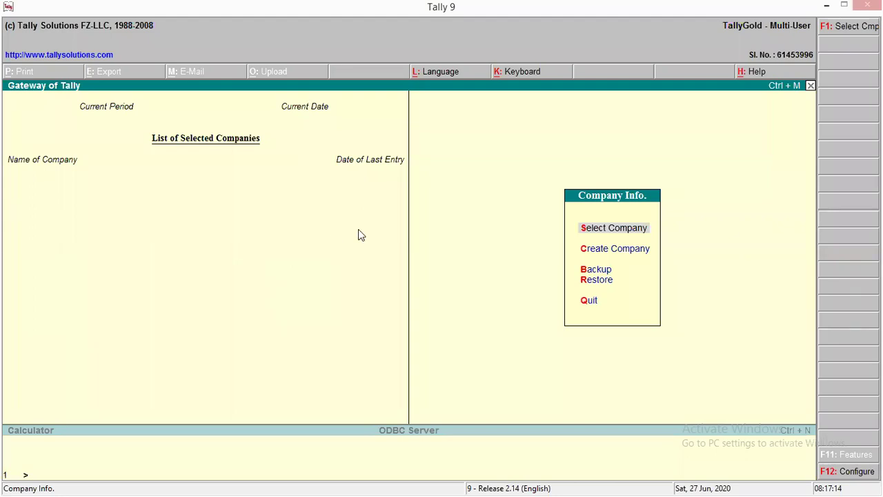
key(Down)
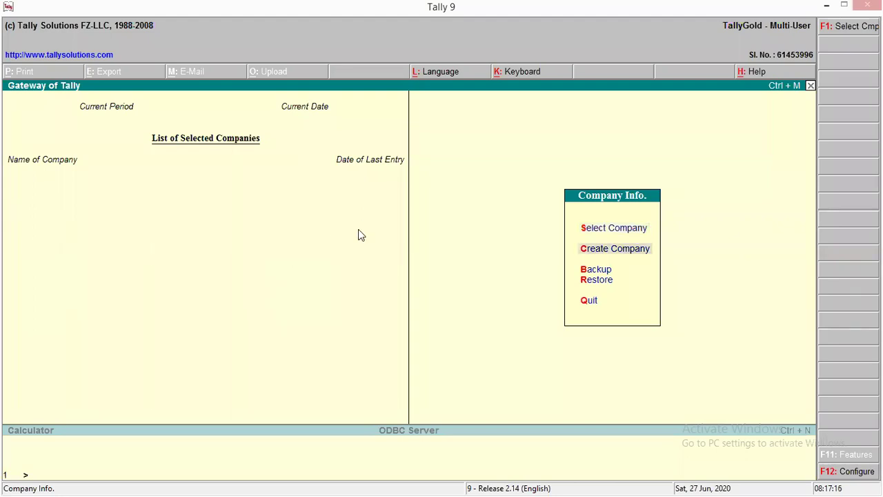
key(Return)
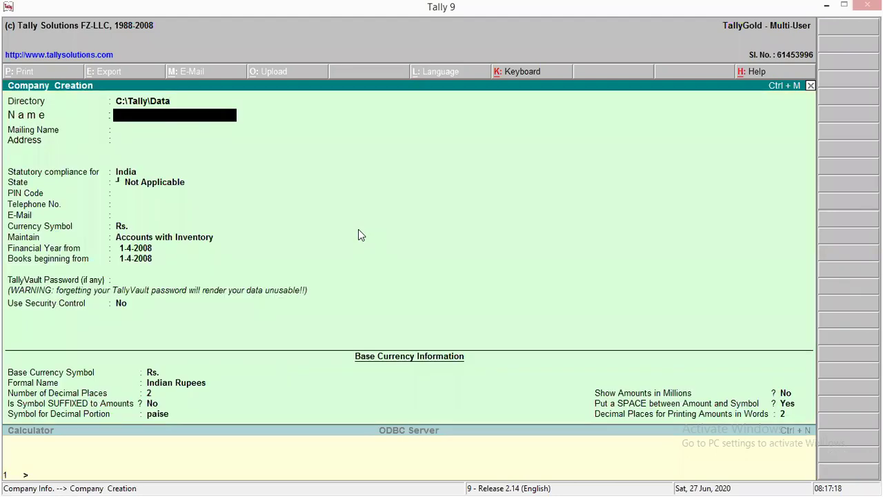
text(Ramu)
text(l co)
text(roratio)
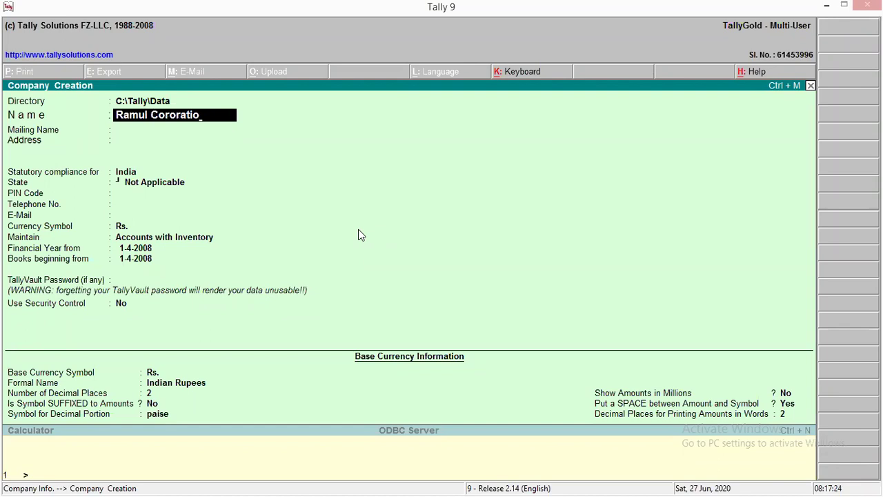
key(Return)
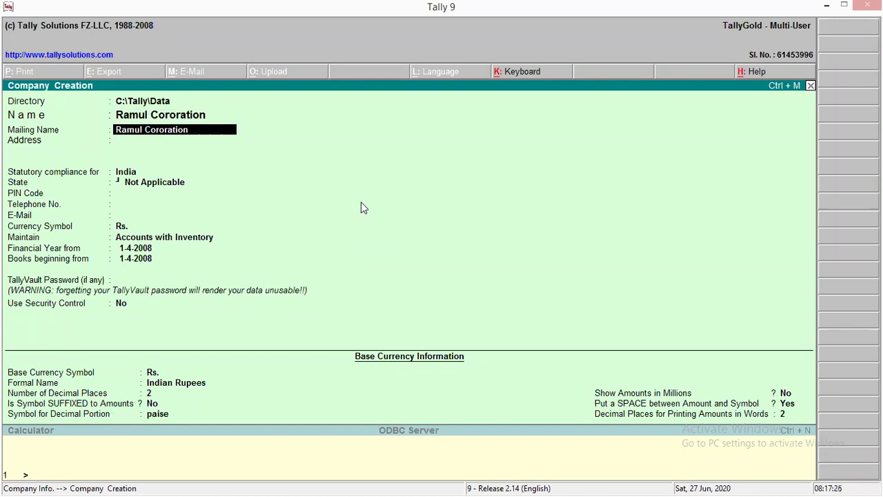
key(Return)
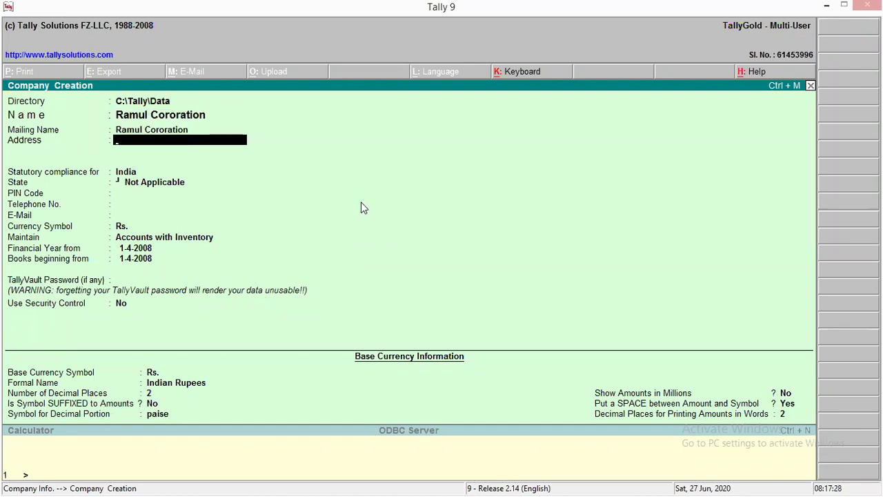
- Set the company's state to Manipur, leaving the address, PIN code, telephone number and e-mail empty
key(Return)
key(Return)
text(M)
key(Down)
key(Down)
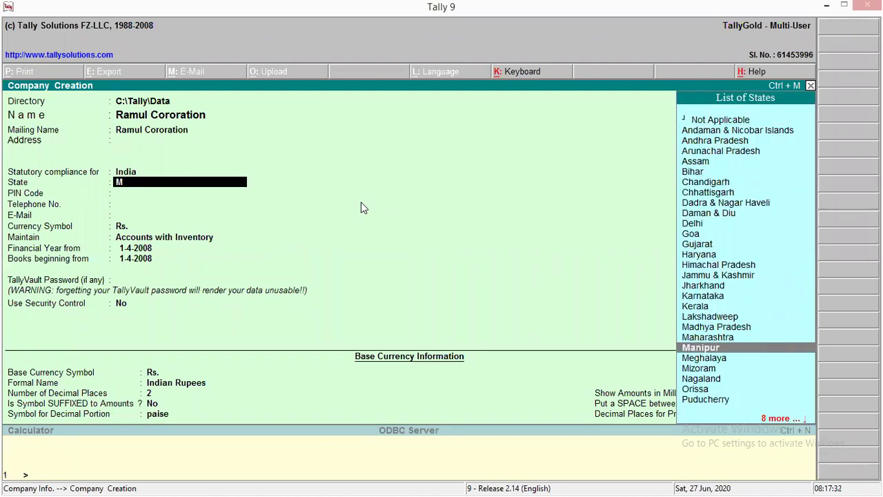
key(Return)
key(Return)
key(Return)
key(Return)
key(Return)
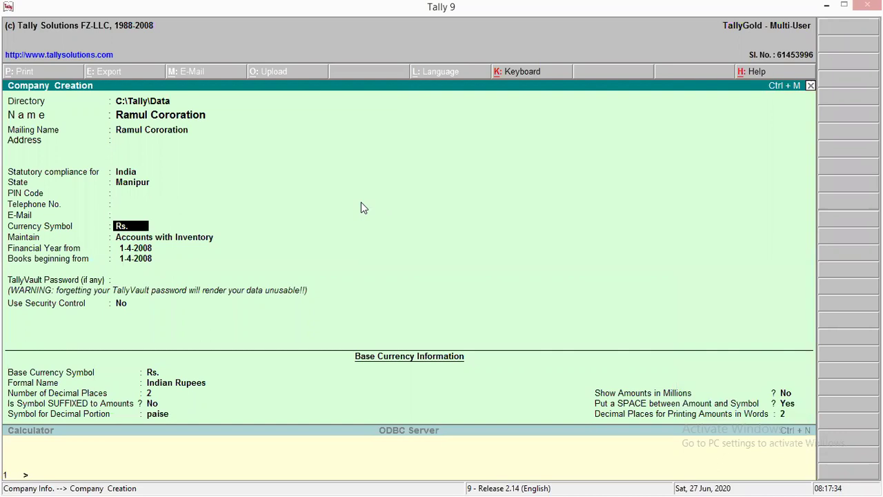
- Keep Rs. as the currency symbol and Accounts with Inventory as the type of company to maintain
key(Return)
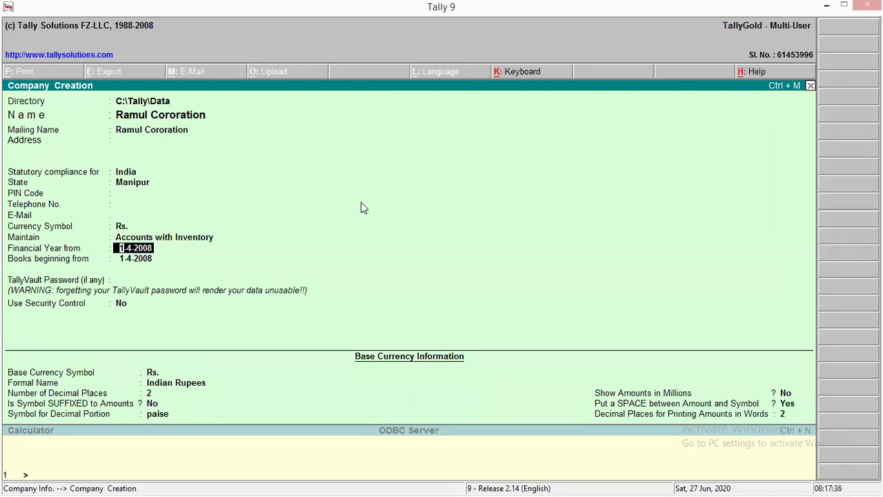
key(BackSpace)
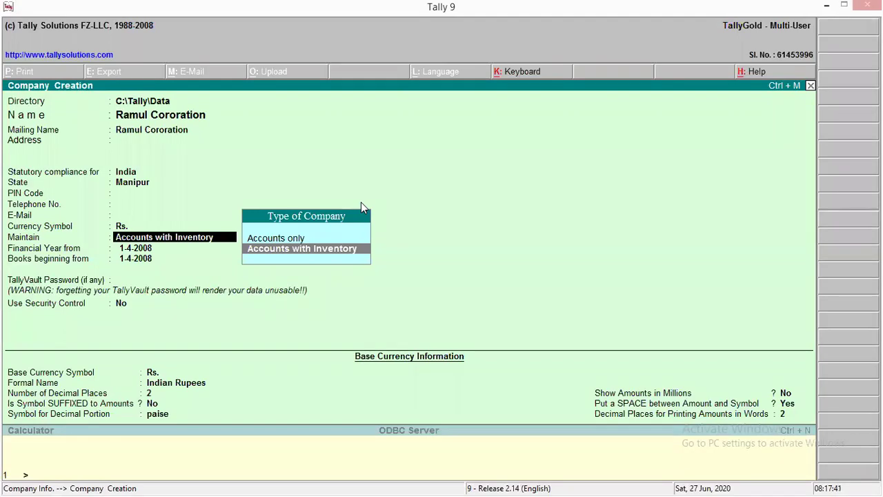
key(Return)
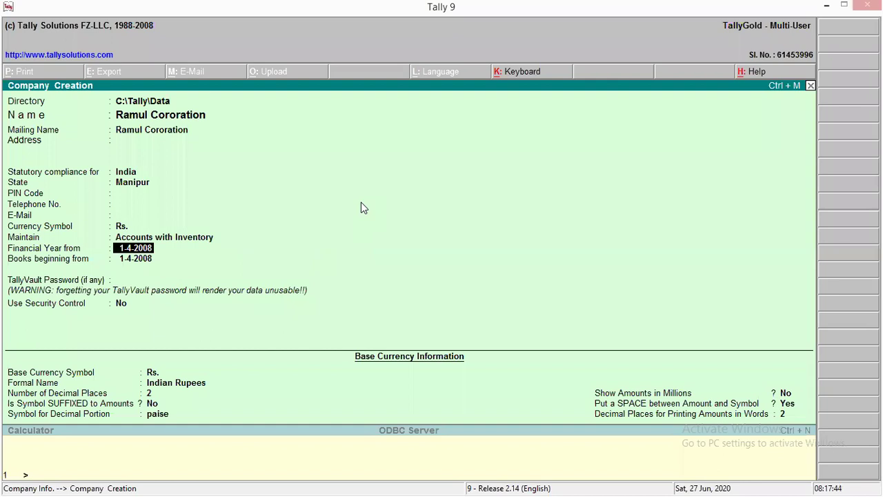
- Set the financial year start to 1-4-2018, keep the remaining defaults and base currency information, and save the company
text(1-4-2018)
key(Return)
key(Return)
key(Return)
key(Return)
key(Return)
key(Return)
key(Return)
key(Return)
key(Return)
key(Return)
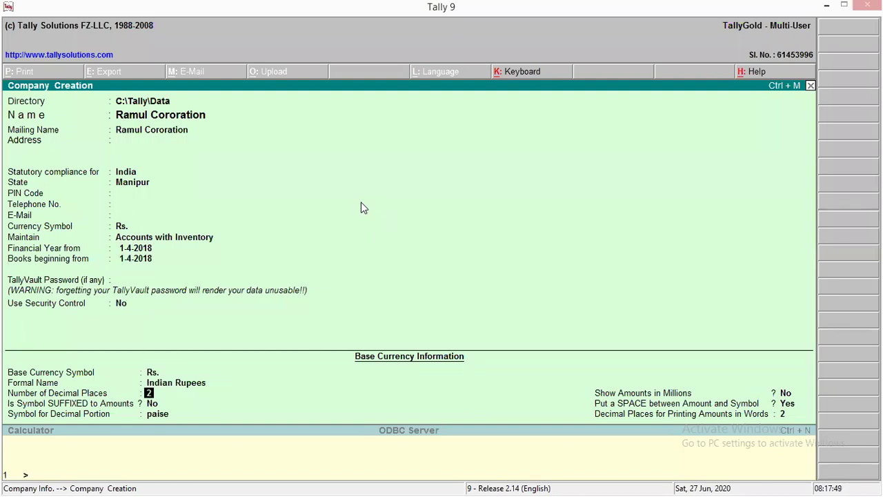
key(Return)
key(Return)
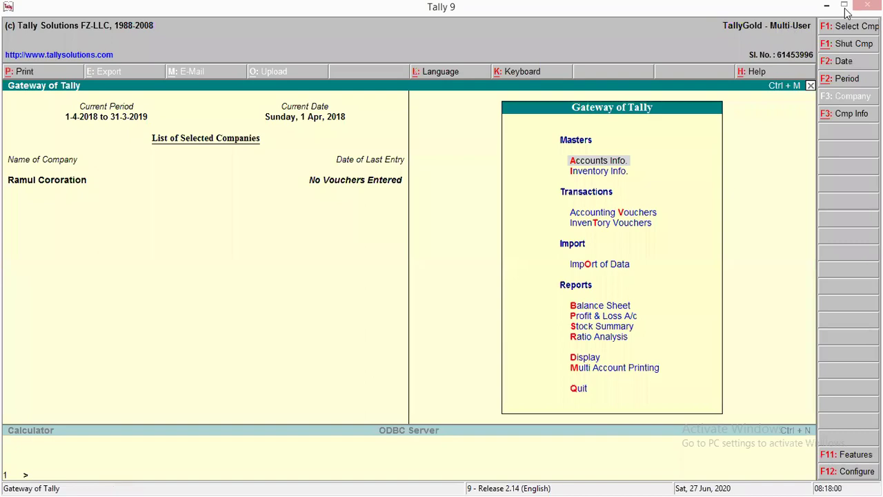
- Switch to the Inventory Question PDF and read Exercise 5's product categories and the product group headings in the opening stock table
click(827, 6)
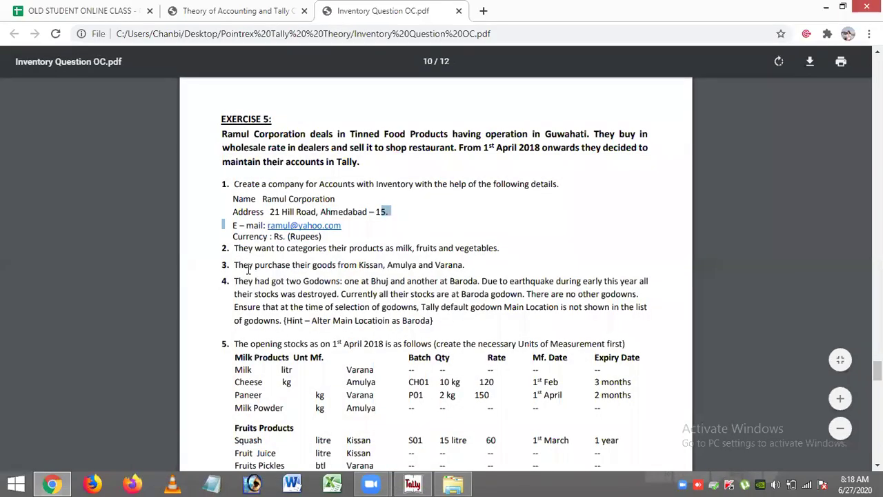
drag(234, 250, 506, 256)
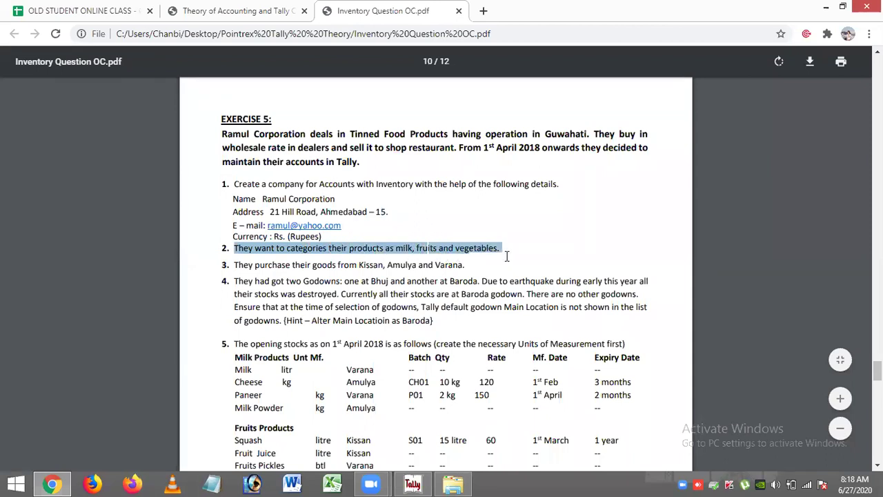
scroll(507, 256, down, 2)
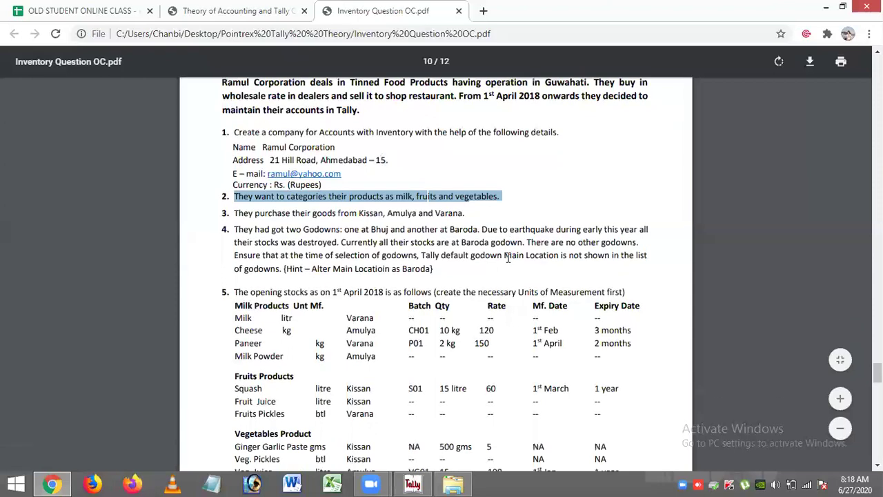
scroll(508, 256, down, 2)
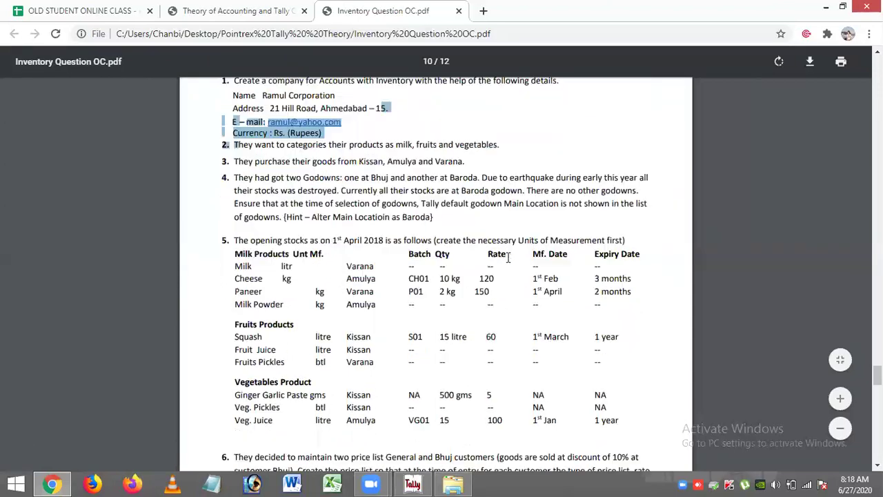
drag(231, 254, 286, 254)
click(252, 329)
drag(252, 329, 292, 329)
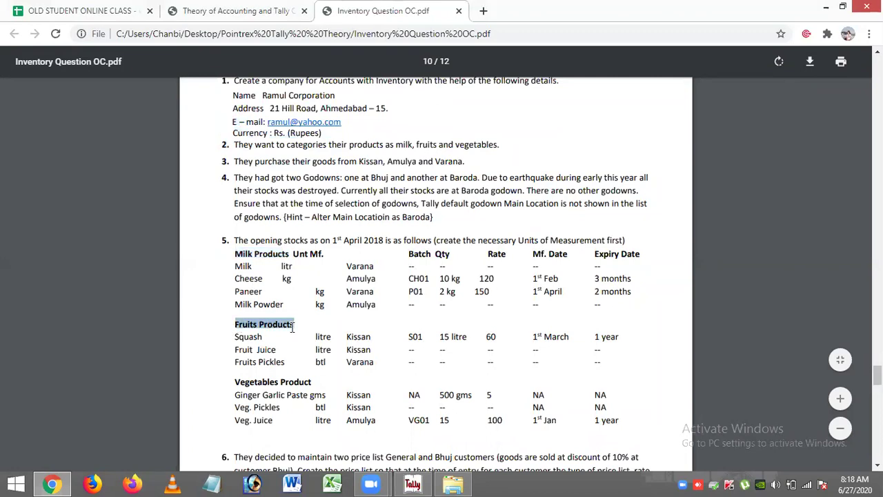
triple_click(314, 380)
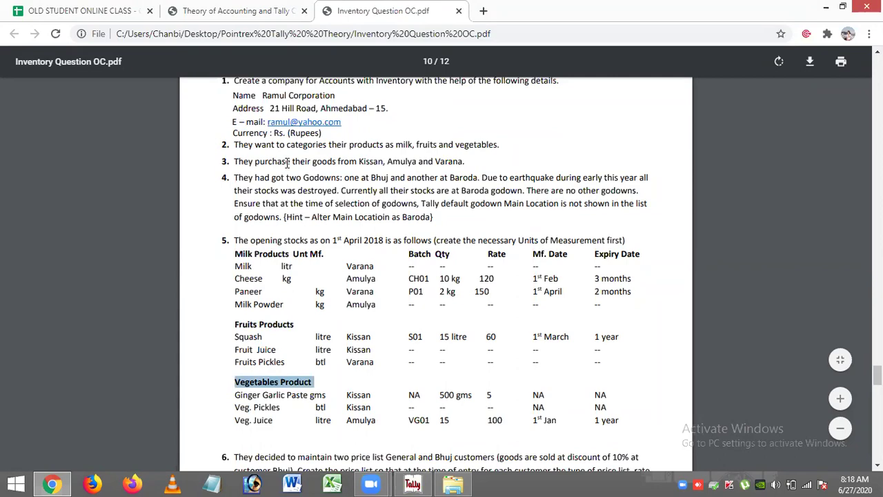
- Switch to Tally 9 and create a stock group named Milk Product under Primary, with quantities of items not added
click(416, 483)
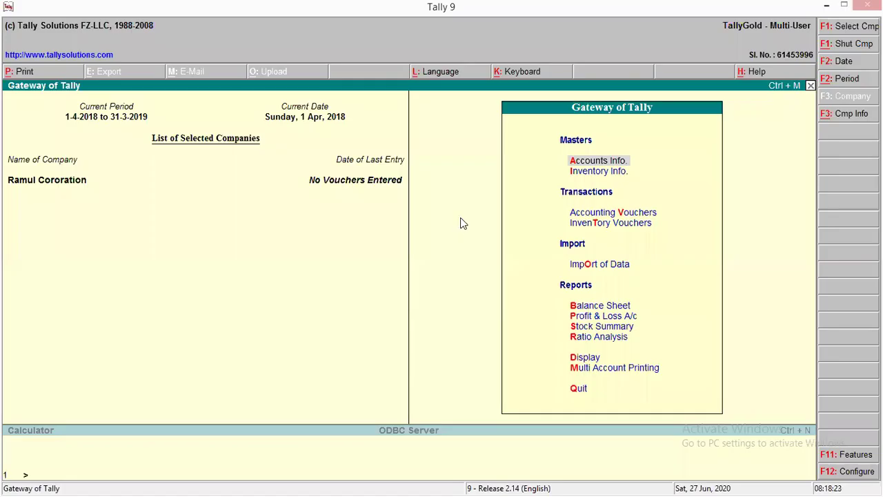
key(Down)
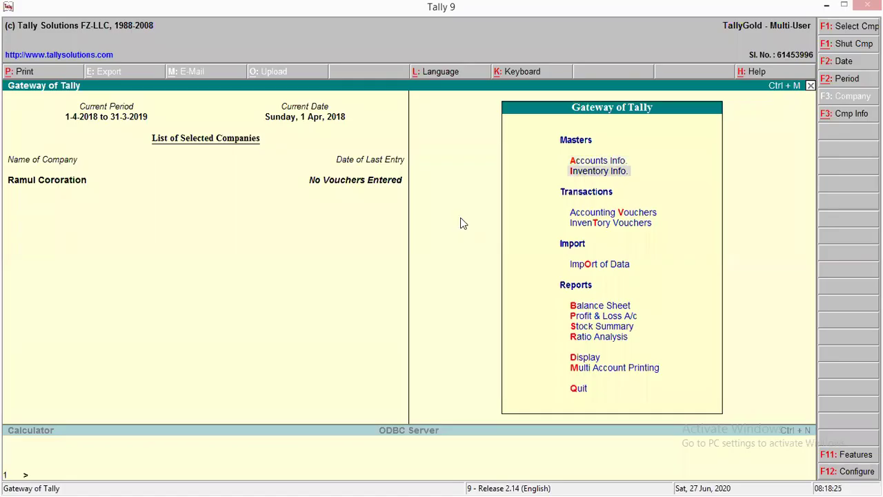
key(Return)
key(Down)
key(Up)
key(Return)
key(Return)
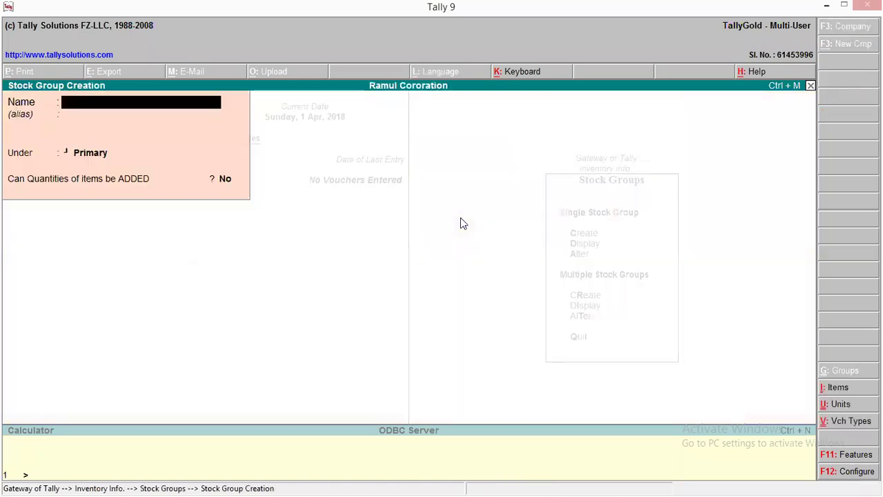
text(Milk Product)
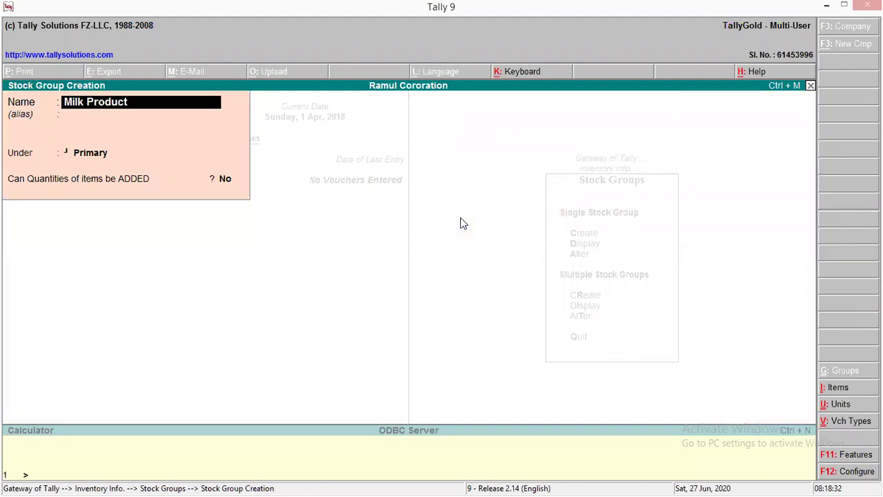
key(Return)
key(Return)
key(Return)
key(Return)
key(Return)
- Create a stock group named Fruit Product under Primary, keeping the default quantity setting
text(Fruit Prody)
key(BackSpace)
text(uct)
key(Return)
key(Return)
key(Return)
key(Return)
key(Return)
- Create a stock group named Vegetable Product under Primary, and close stock group creation
text(Vegetab)
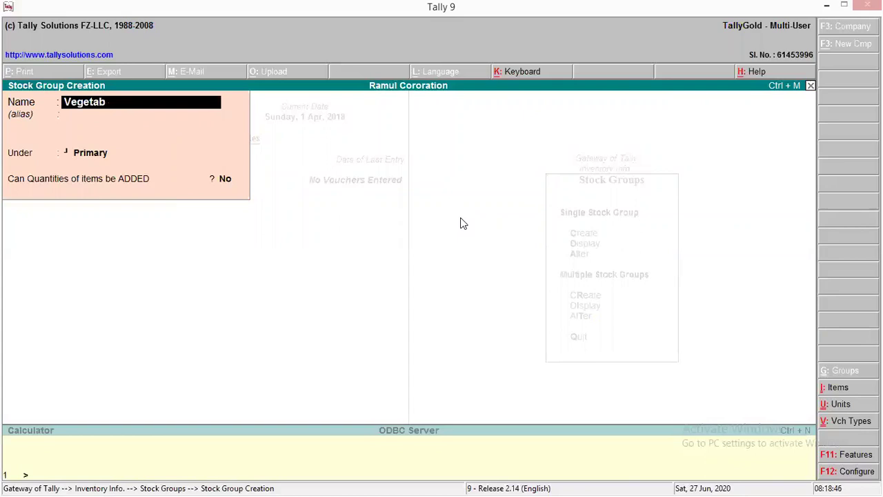
text(le Product)
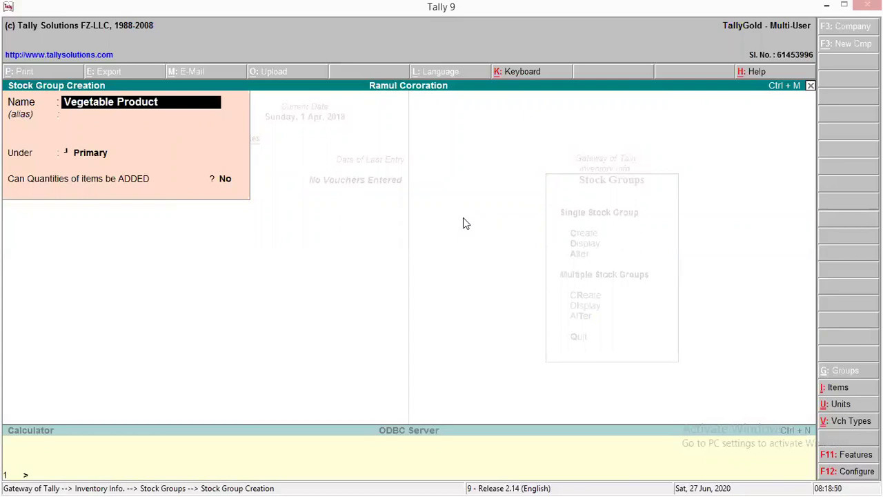
key(Return)
key(Return)
key(Return)
key(Return)
key(Return)
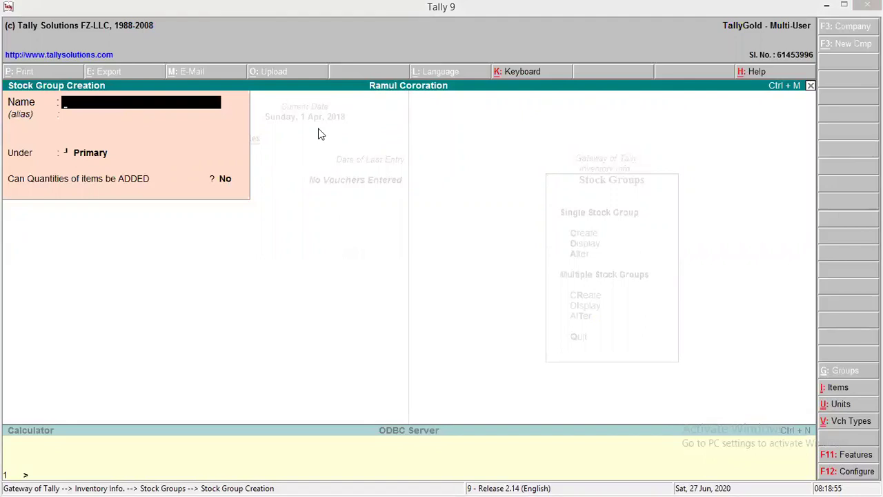
key(Escape)
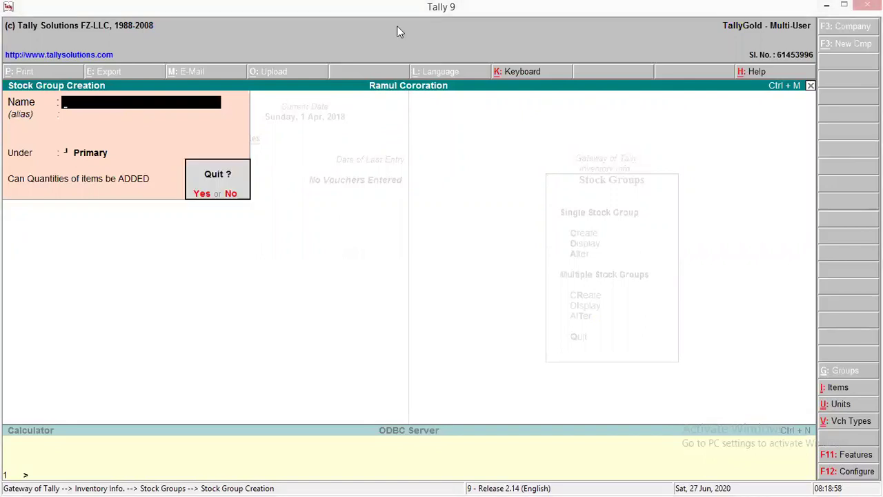
key(Return)
- Switch to the PDF and examine which suppliers the goods are purchased from and the manufacturer listed for each product
key(alt+Tab)
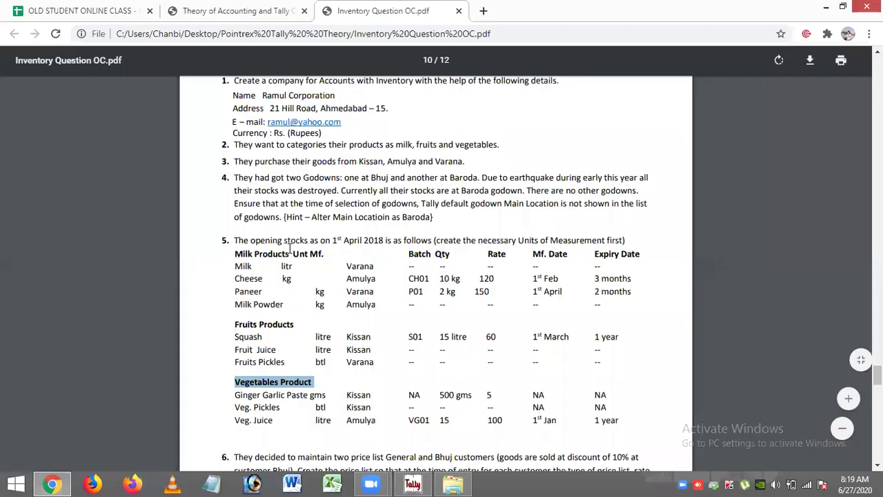
drag(233, 163, 470, 177)
drag(344, 277, 348, 270)
click(351, 273)
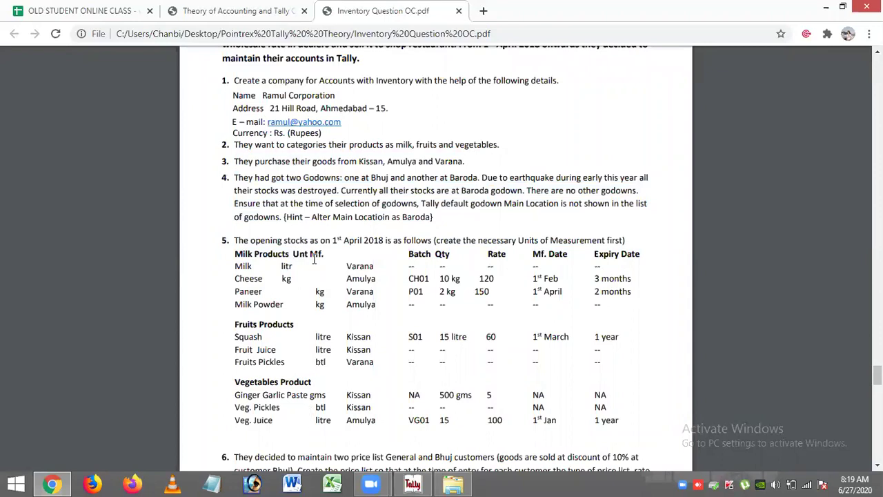
double_click(318, 254)
drag(347, 265, 346, 279)
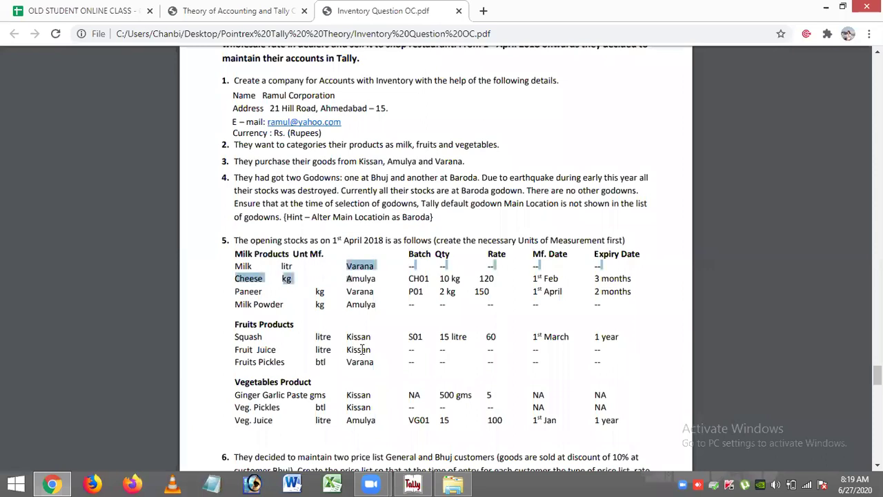
drag(361, 349, 364, 323)
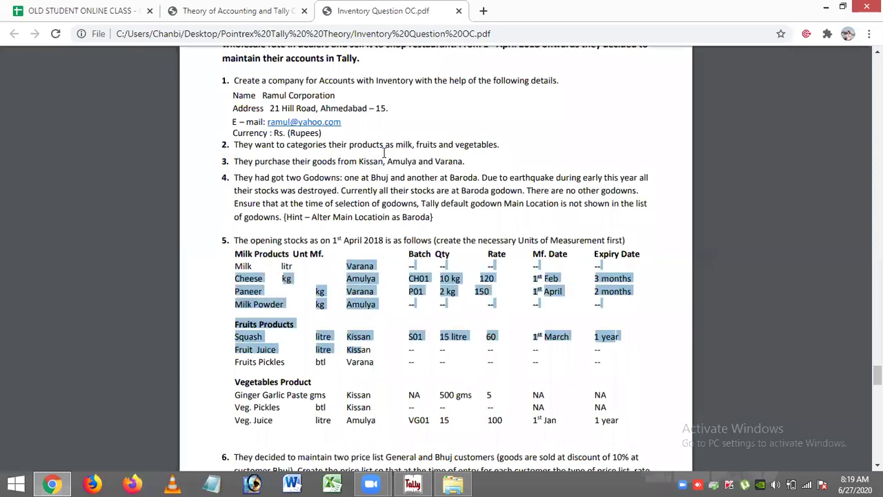
drag(269, 162, 422, 162)
drag(469, 145, 466, 360)
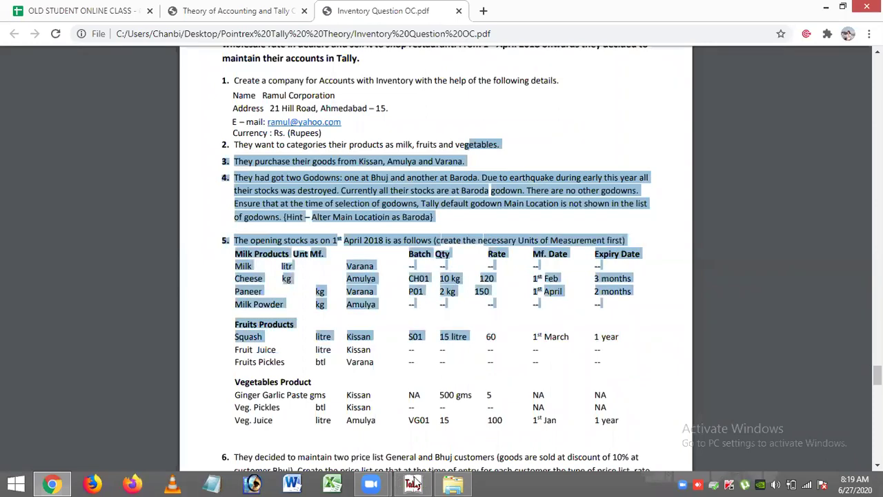
- Return to Tally 9 and set Maintain Stock Categories to Yes in the company's inventory features
click(412, 484)
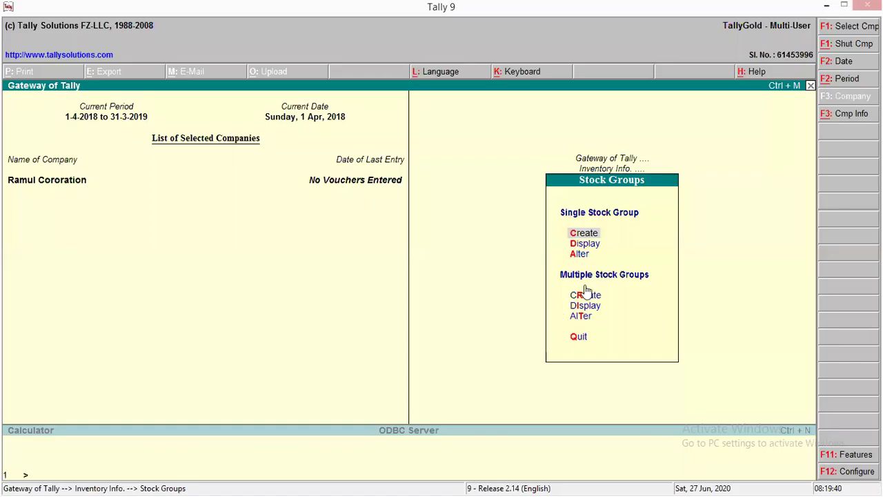
key(Escape)
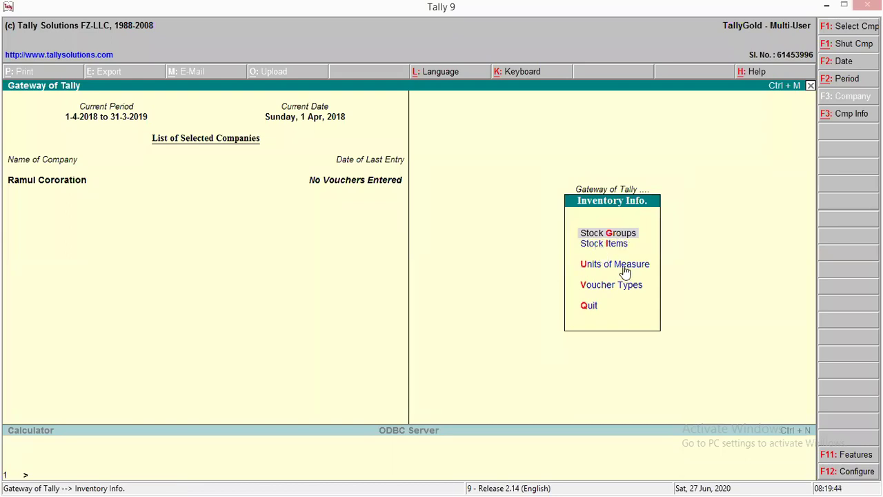
key(F11)
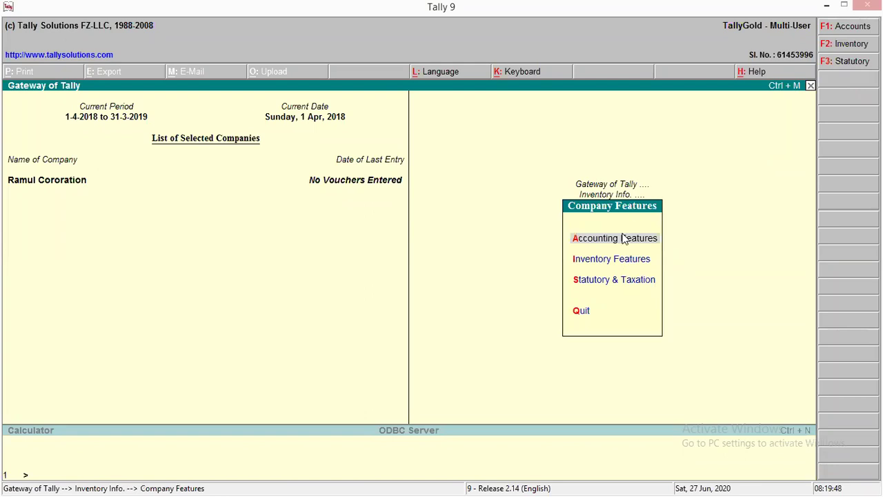
key(Down)
key(Return)
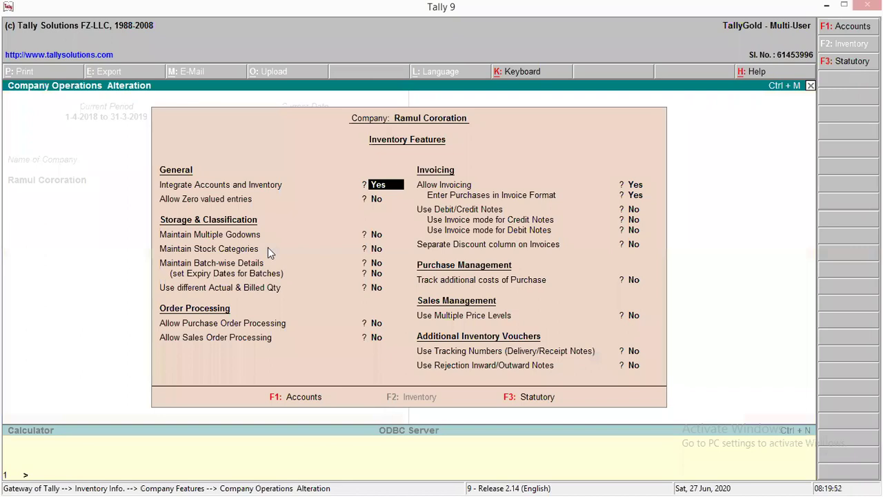
key(Return)
key(Return)
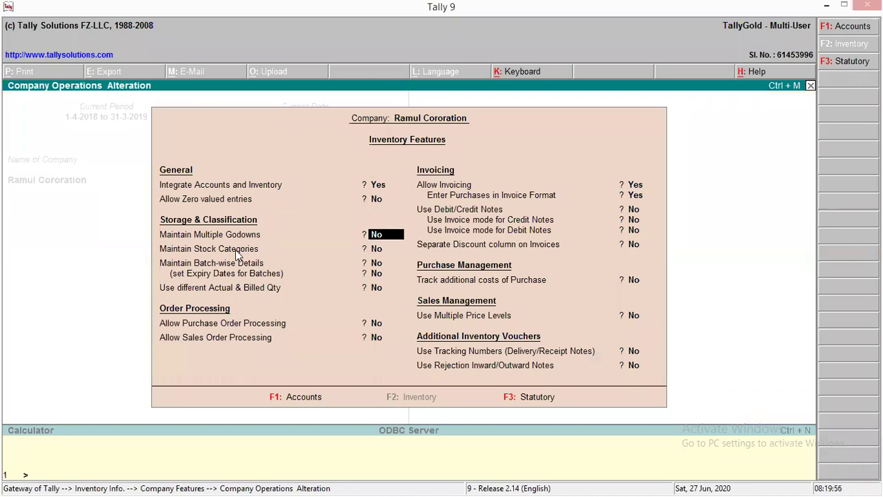
key(Return)
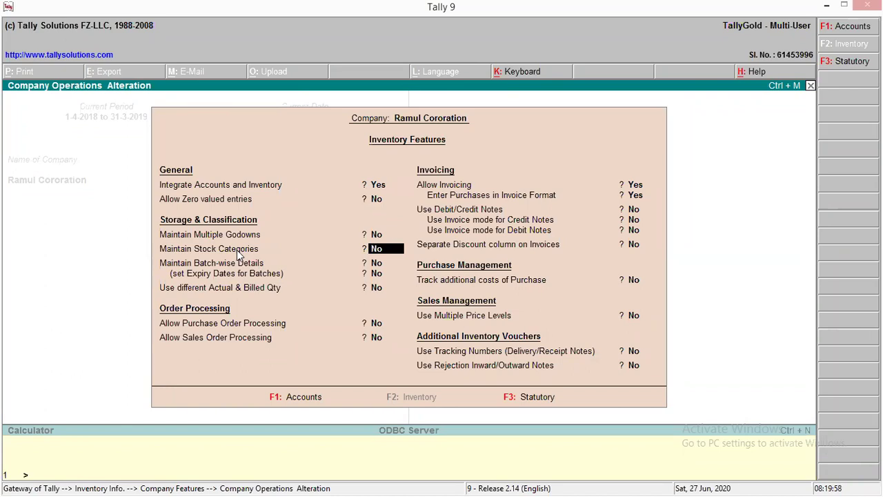
key(e)
key(Down)
key(Return)
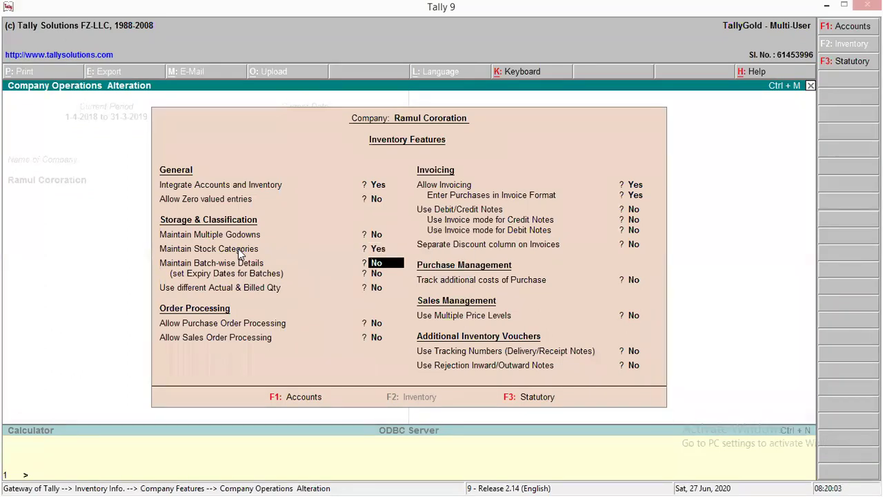
- Set Maintain Multiple Godowns to Yes, keep the remaining inventory features as they are, and save them
key(Up)
key(Up)
text(y)
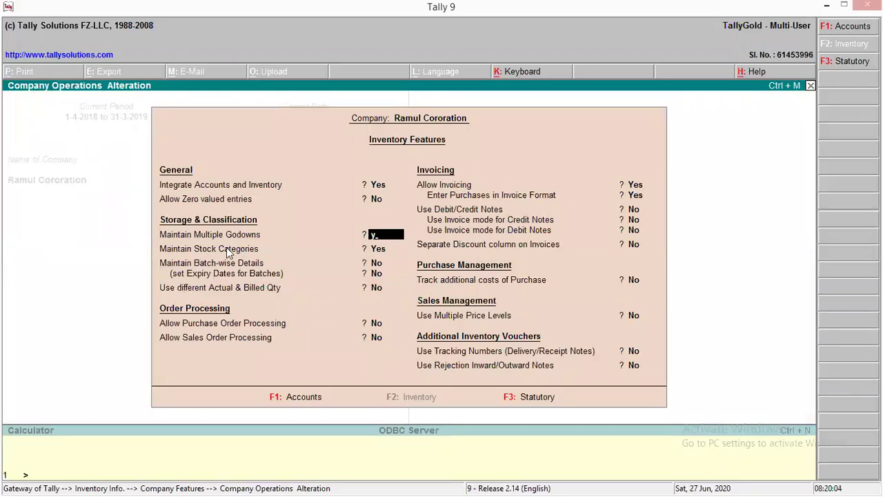
key(Return)
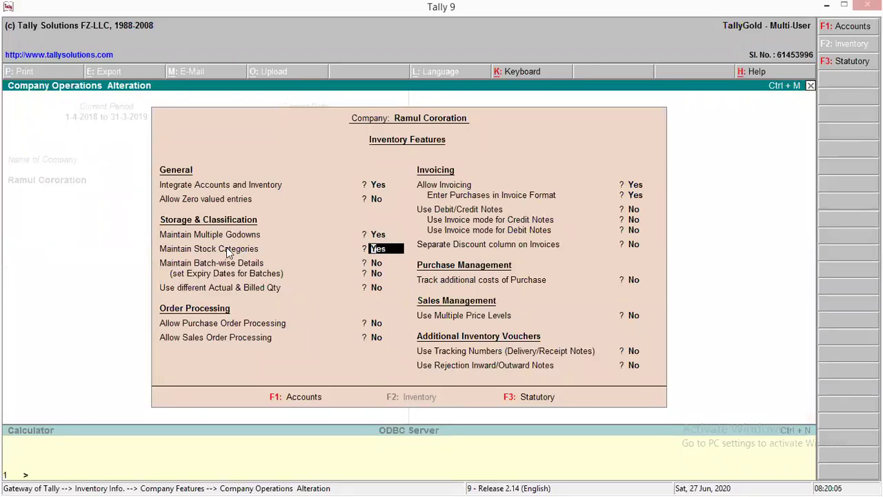
key(Return)
key(Return)
key(Return)
key(Return)
key(Return)
key(Return)
key(Return)
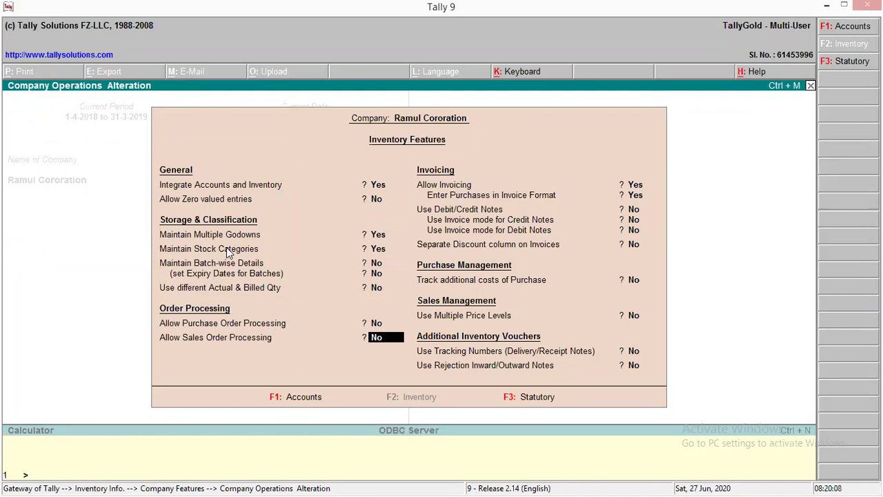
key(Return)
key(Return)
key(Return)
key(Return)
key(Return)
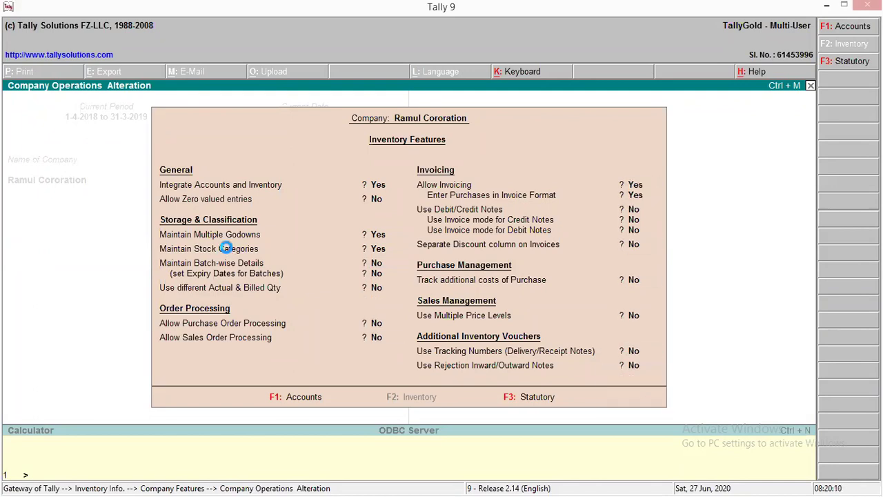
key(Return)
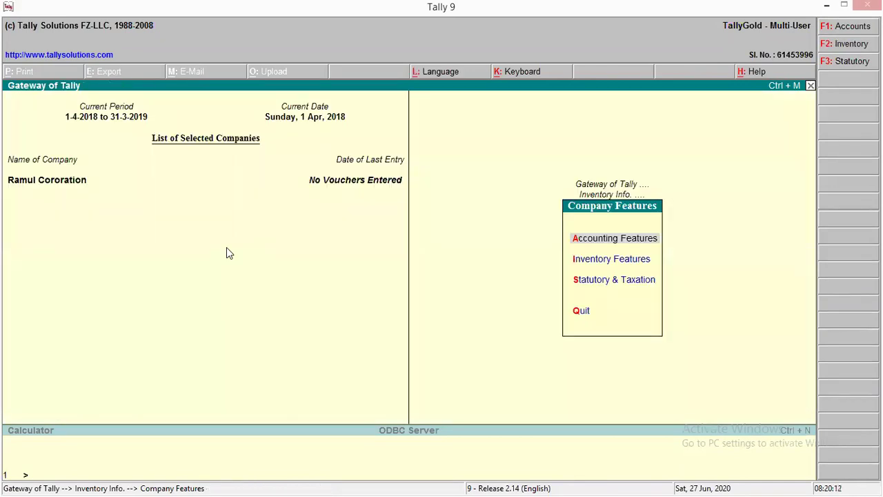
- Create a single stock category named Kissan under Primary
key(Escape)
key(Down)
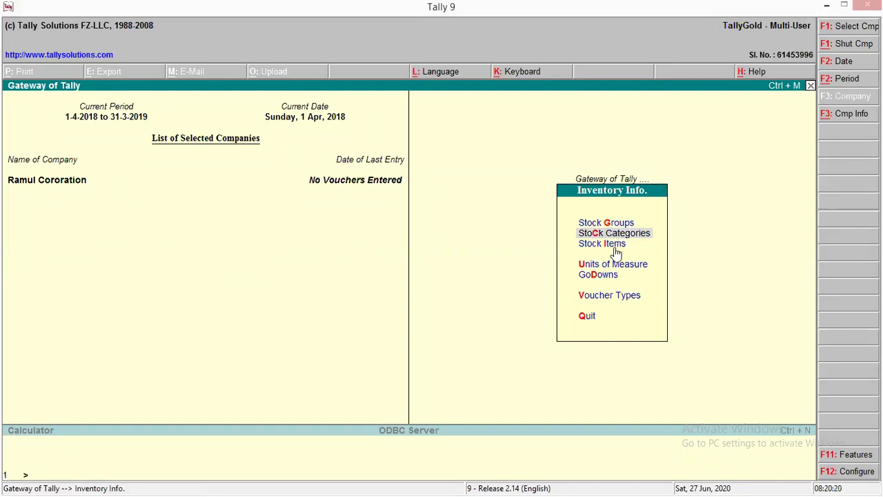
key(Return)
key(Return)
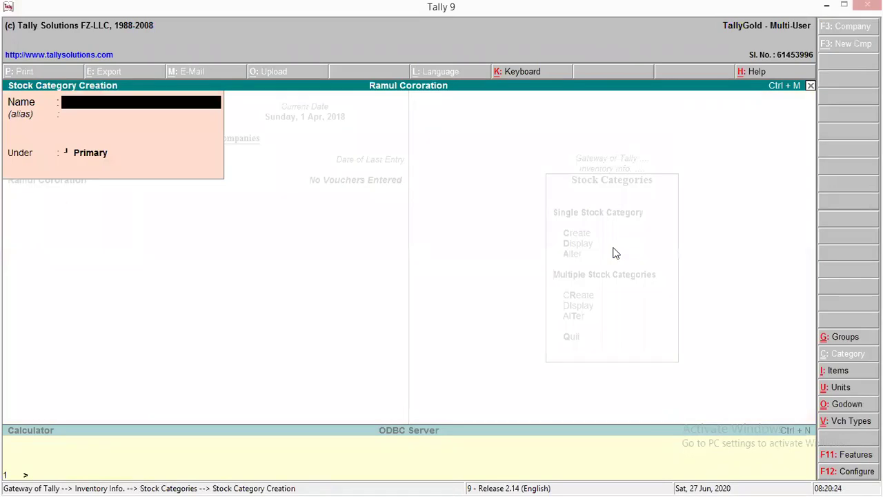
text(Kis)
key(Return)
key(Return)
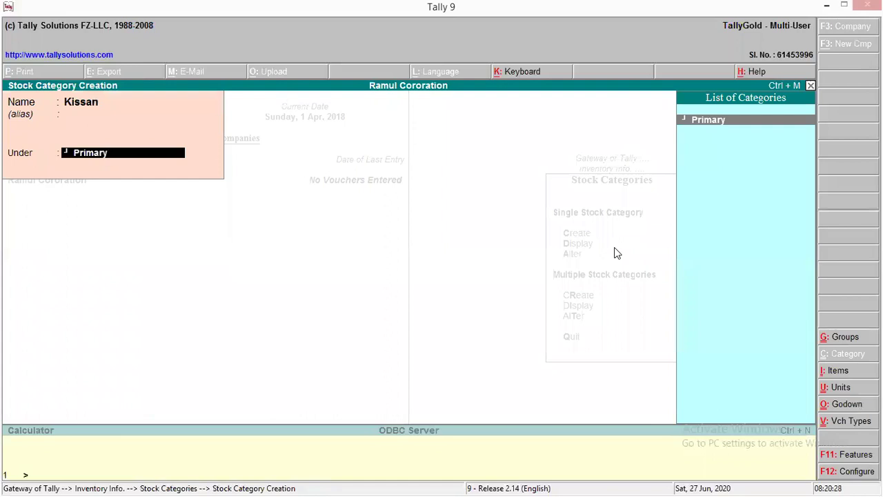
key(Return)
key(Return)
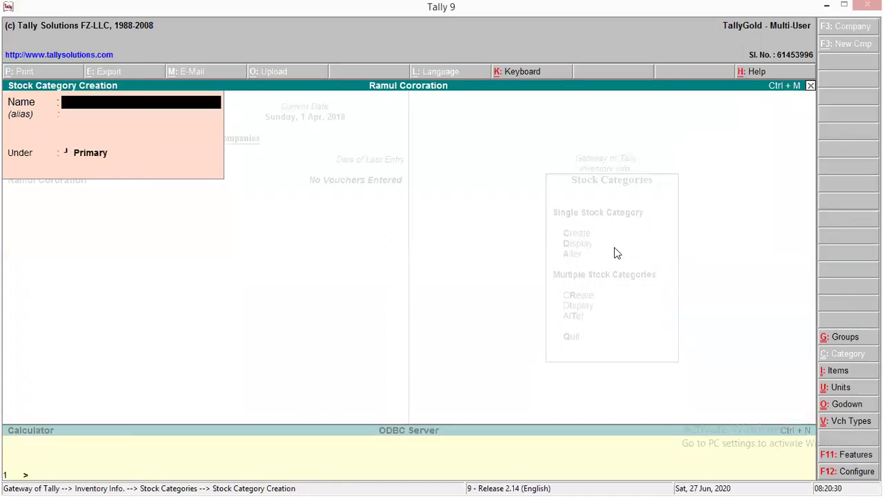
- Create a stock category named Amulya under Primary
text(Amuky)
key(BackSpace)
key(BackSpace)
text(ya)
key(Return)
key(Return)
key(Return)
key(Return)
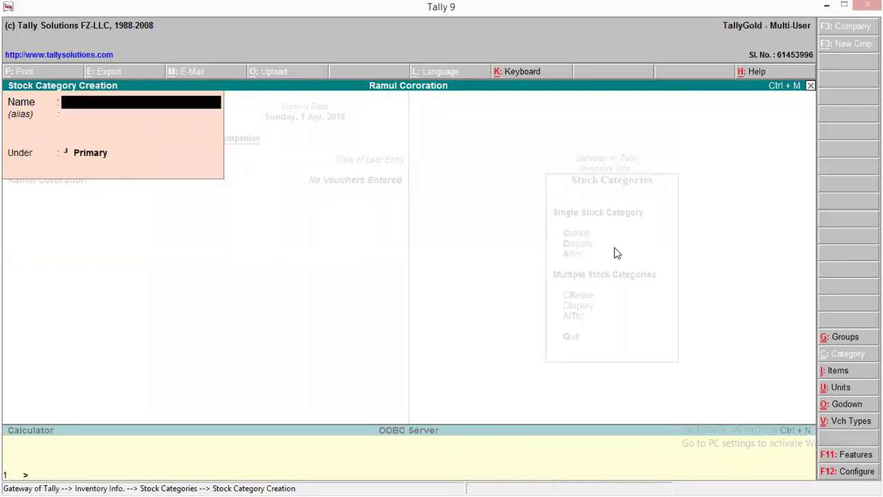
- Create a stock category named Varana under Primary and leave stock category creation
text(Varana)
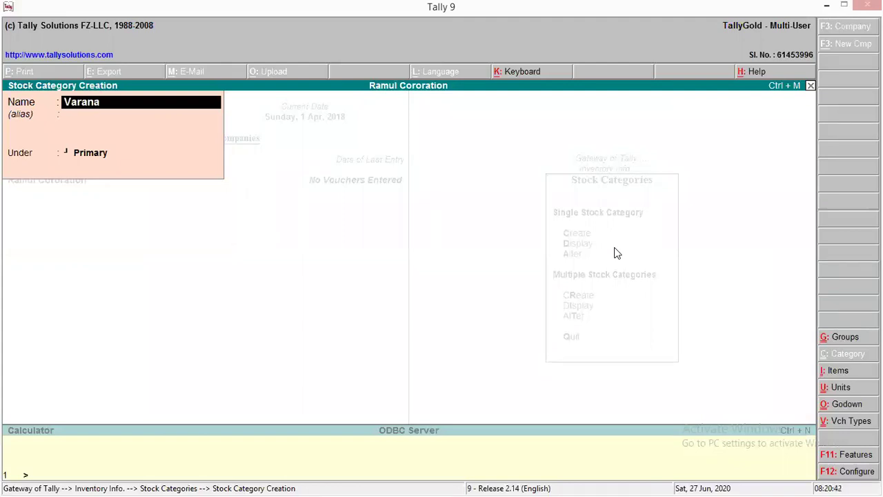
key(Return)
key(Return)
key(Return)
key(Return)
key(Escape)
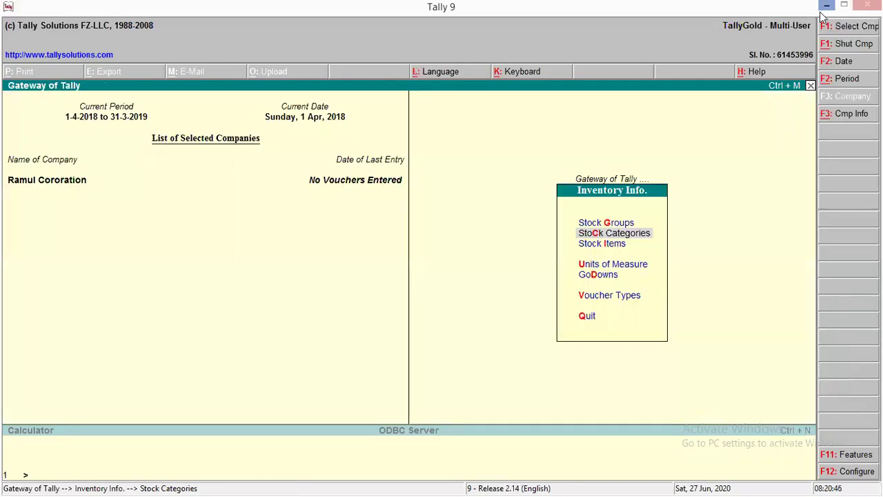
- Switch to the PDF and examine point 4 on the company's godowns, including the hint about the default Main Location
key(alt+Tab)
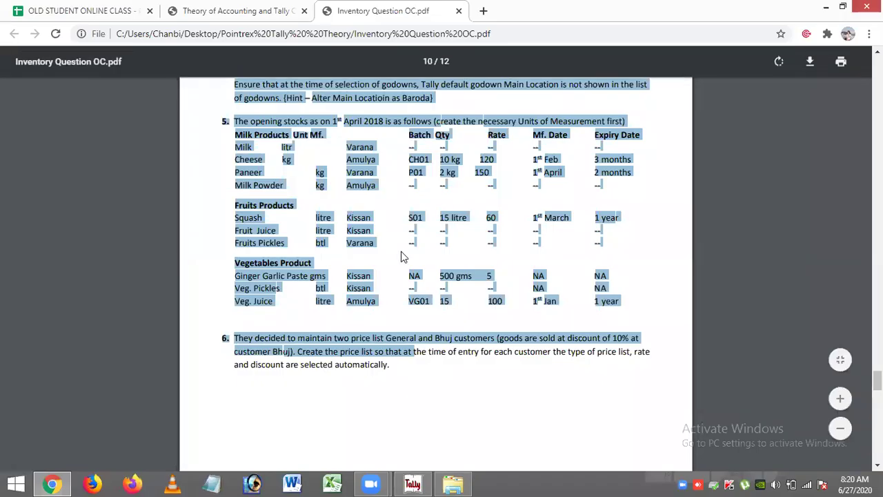
click(412, 234)
scroll(412, 235, up, 3)
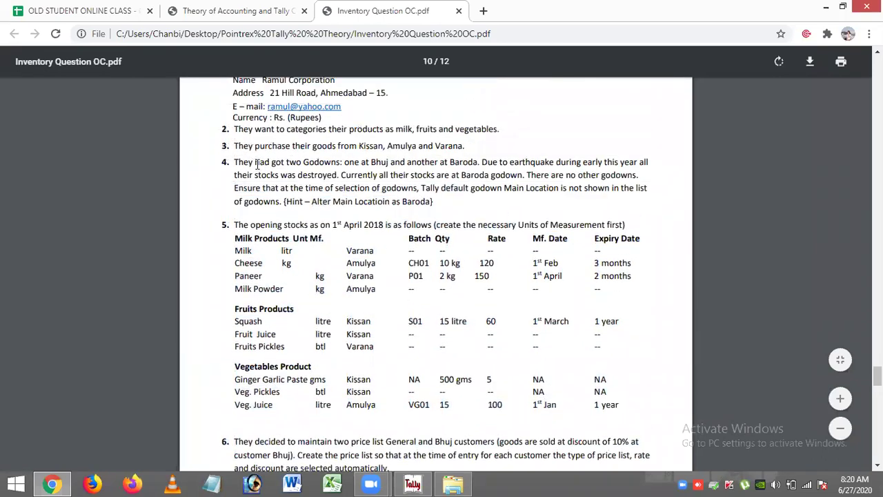
drag(231, 161, 478, 161)
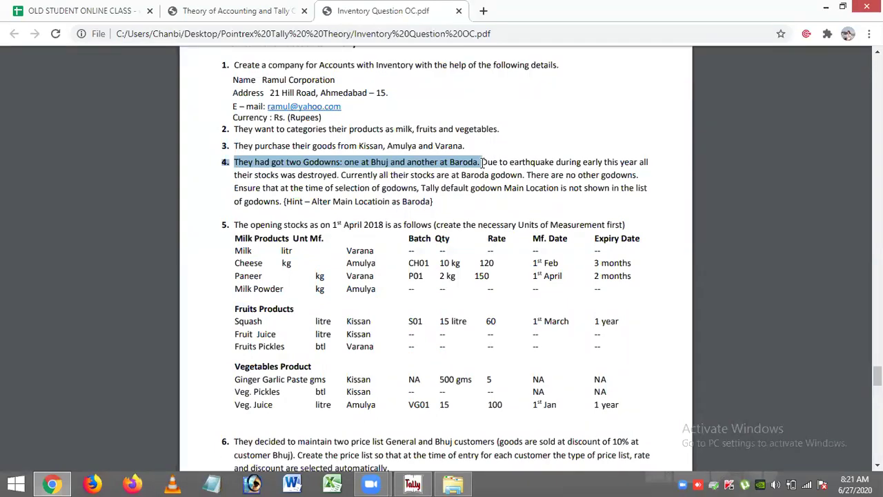
drag(482, 162, 629, 161)
drag(552, 170, 338, 177)
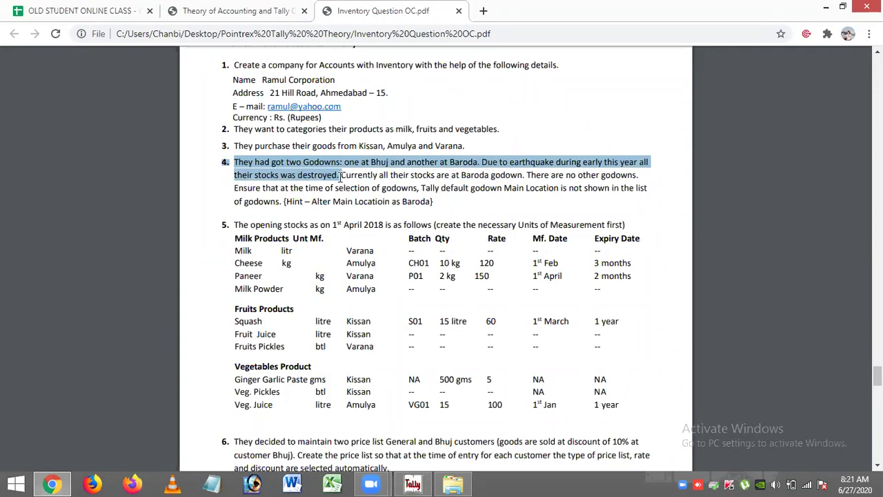
click(387, 182)
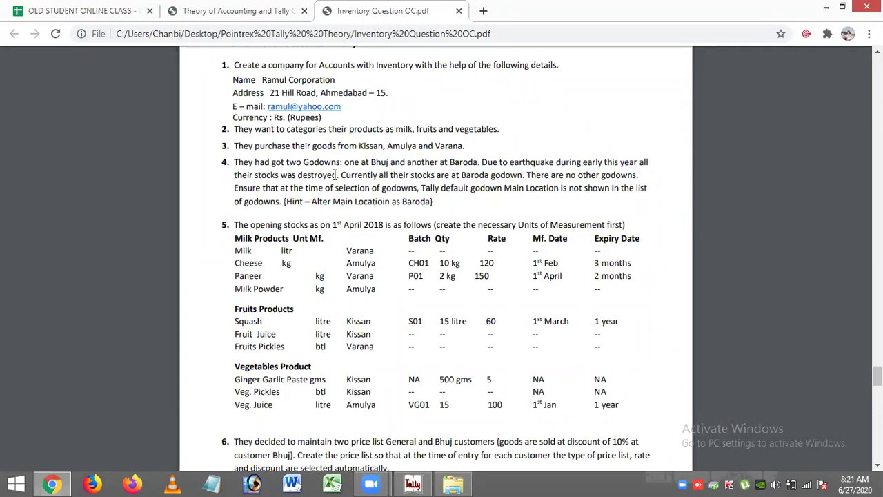
drag(344, 172, 644, 176)
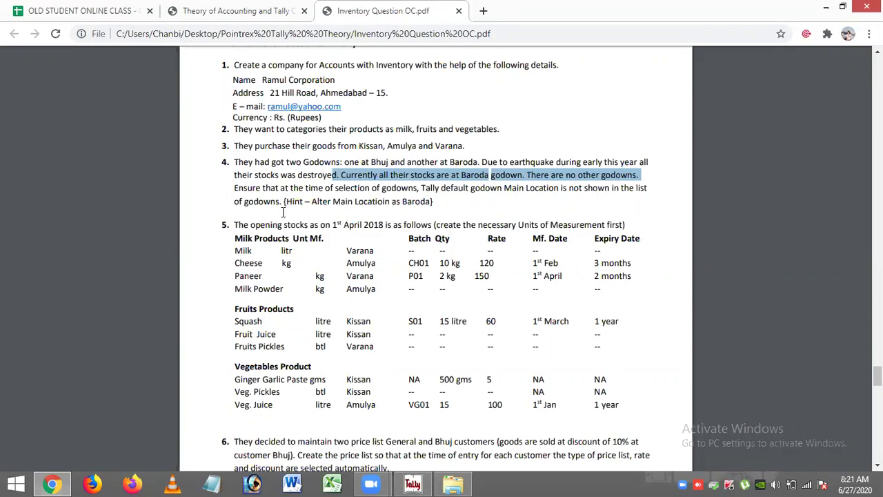
drag(286, 202, 440, 214)
click(440, 205)
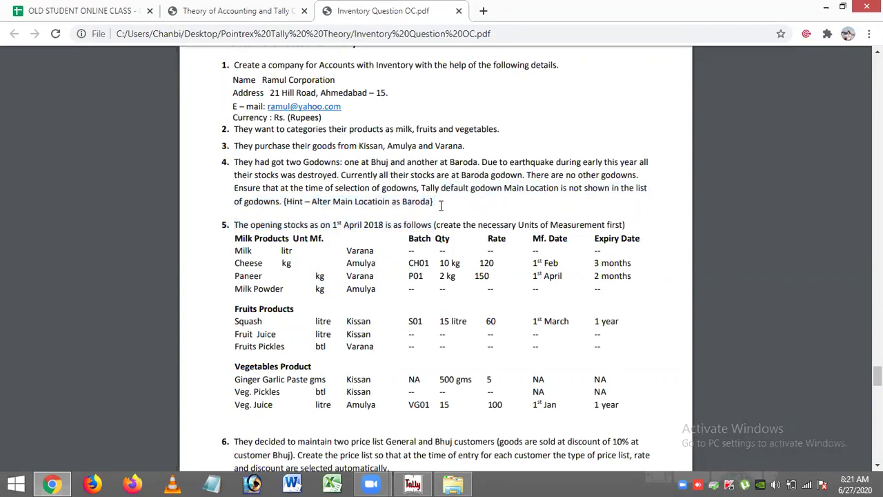
- Switch back to Tally 9 and open the single godown Main Location for alteration
click(412, 484)
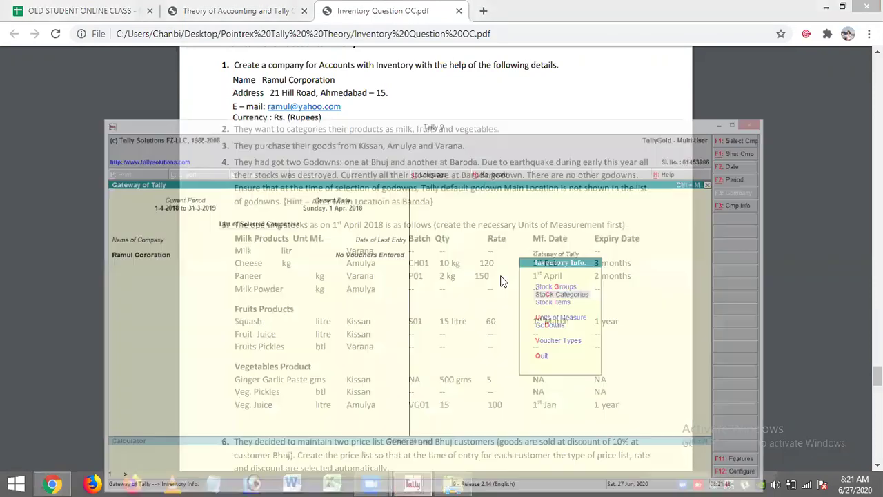
key(Down)
key(Down)
key(Down)
key(Return)
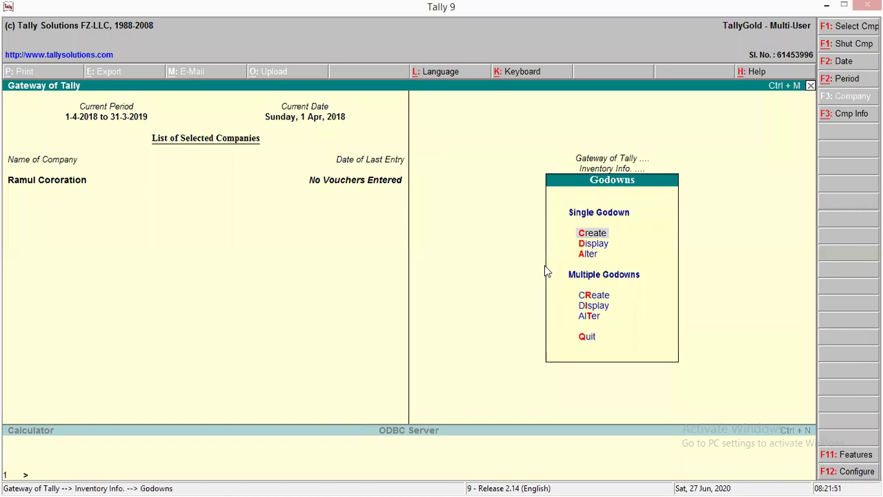
key(Down)
key(Down)
key(Down)
key(Up)
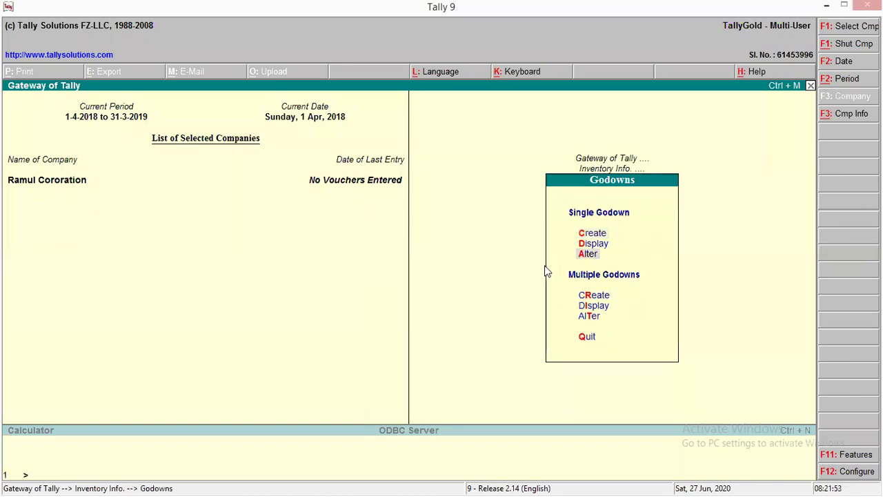
key(Return)
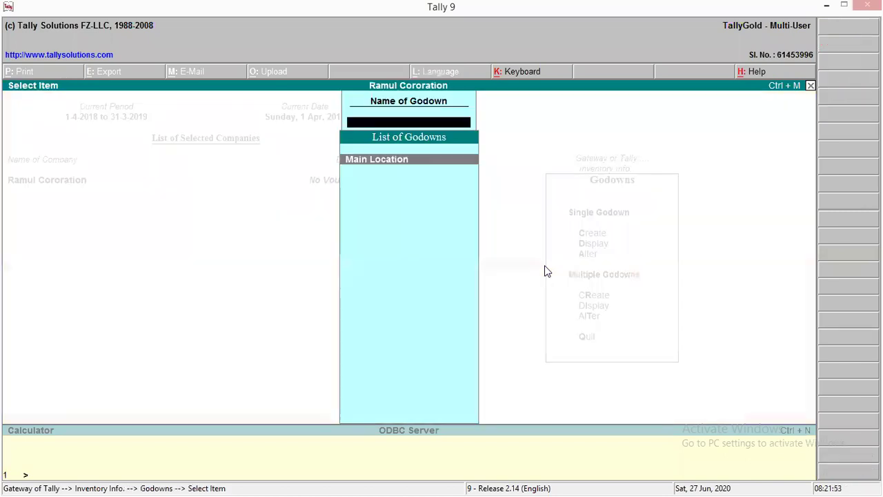
click(386, 162)
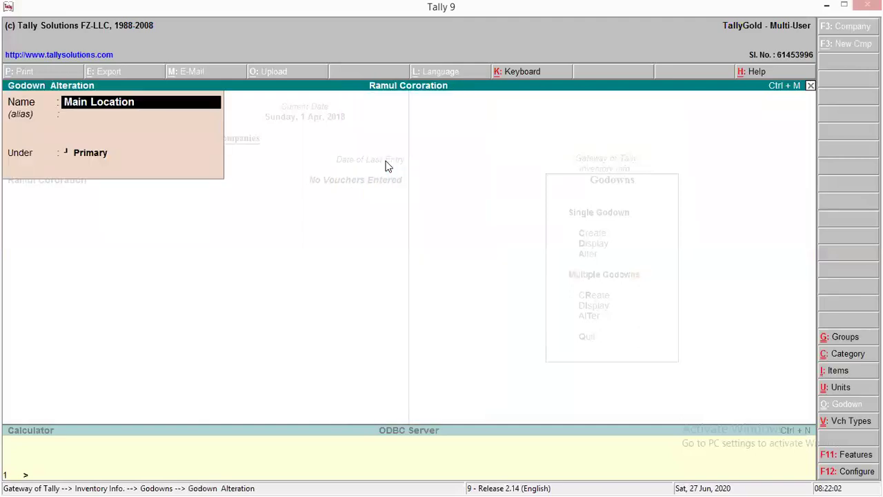
- Rename the godown as Baroda Godown, keep it under Primary, save it and return to the Gateway of Tally
text(Barod)
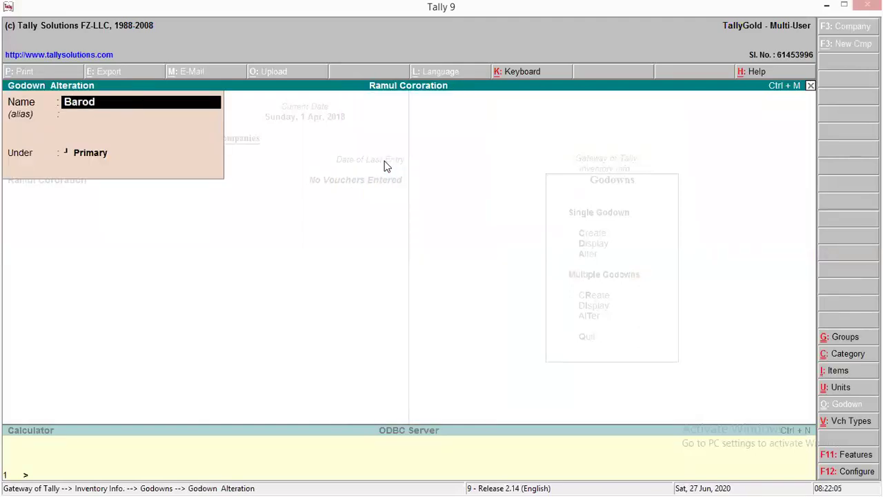
text(a Godowm)
key(BackSpace)
text(n)
key(Return)
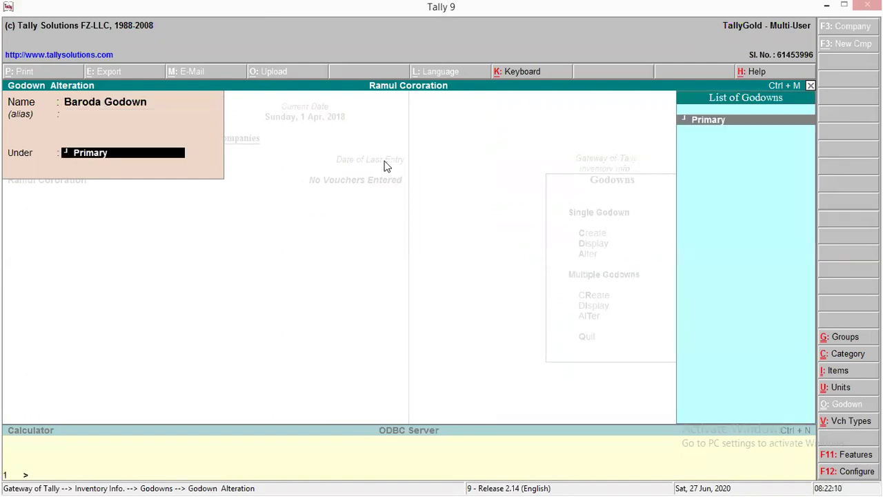
key(Return)
key(Return)
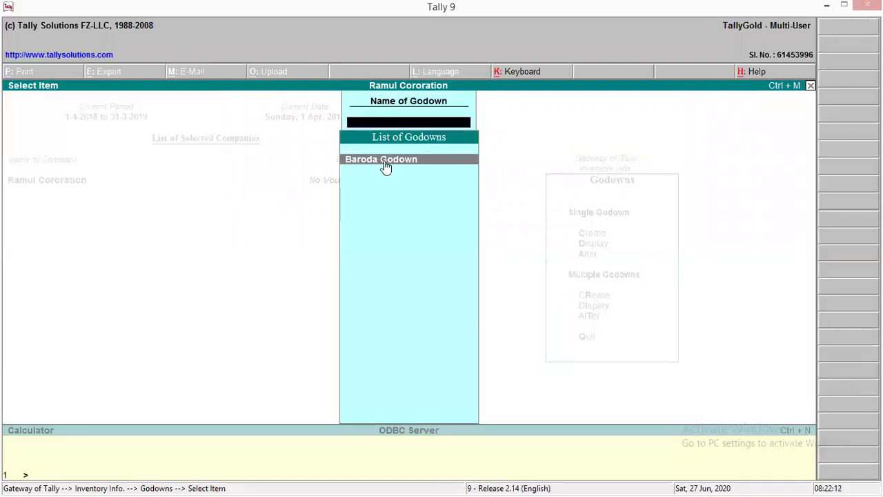
key(Escape)
key(Escape)
key(Escape)
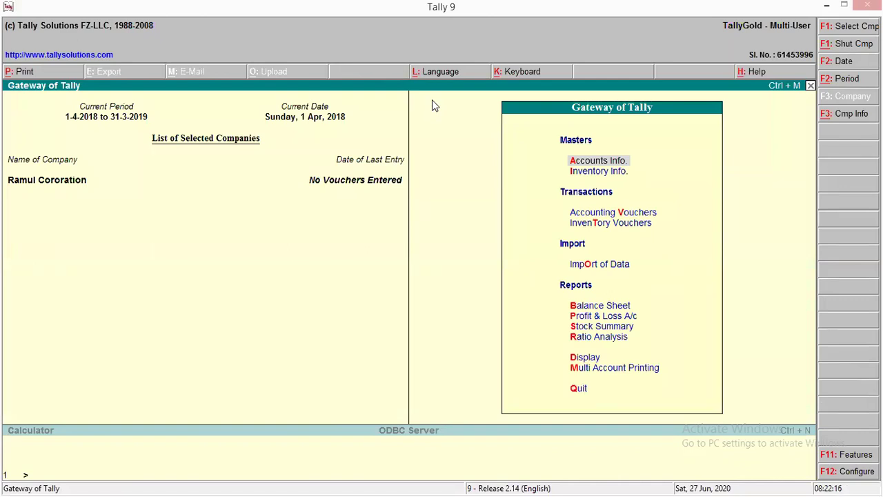
- Switch to the PDF and review the supplier and godown points and the opening stock table with its units of measurement
key(alt+Tab)
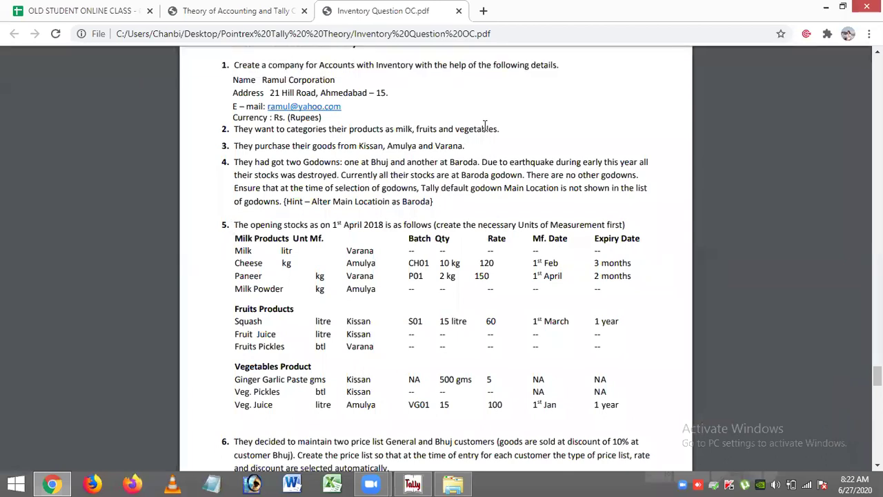
drag(359, 146, 467, 147)
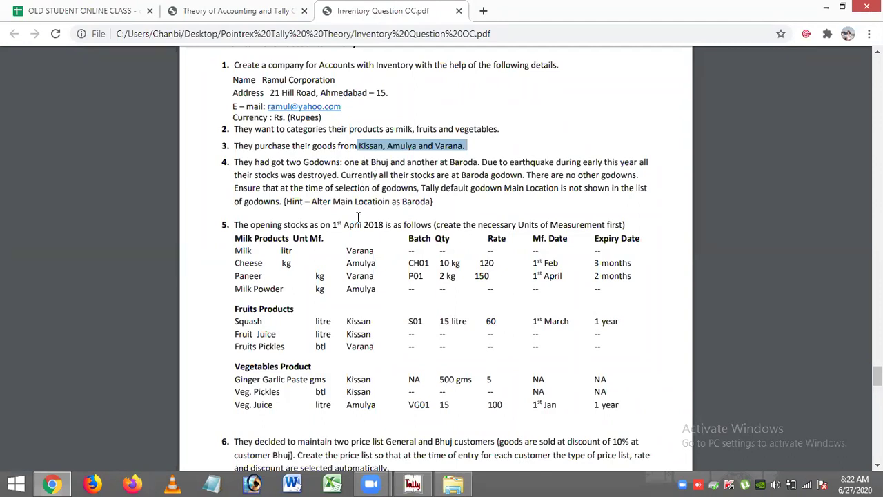
drag(311, 201, 365, 201)
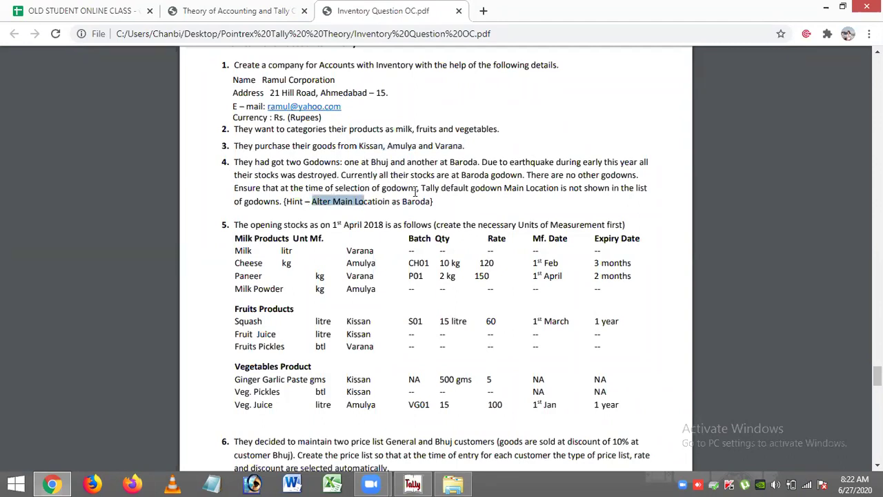
drag(415, 193, 464, 196)
click(457, 209)
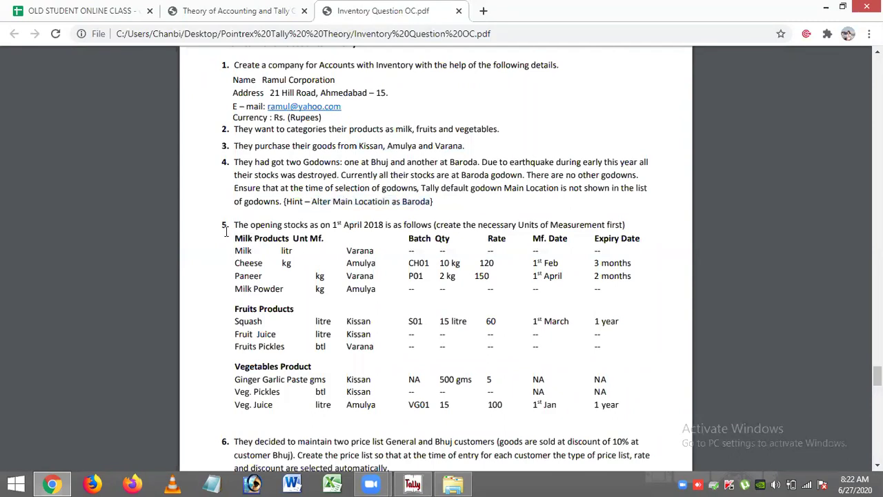
mouse_move(225, 231)
mouse_down()
mouse_move(622, 224)
mouse_move(457, 271)
mouse_up()
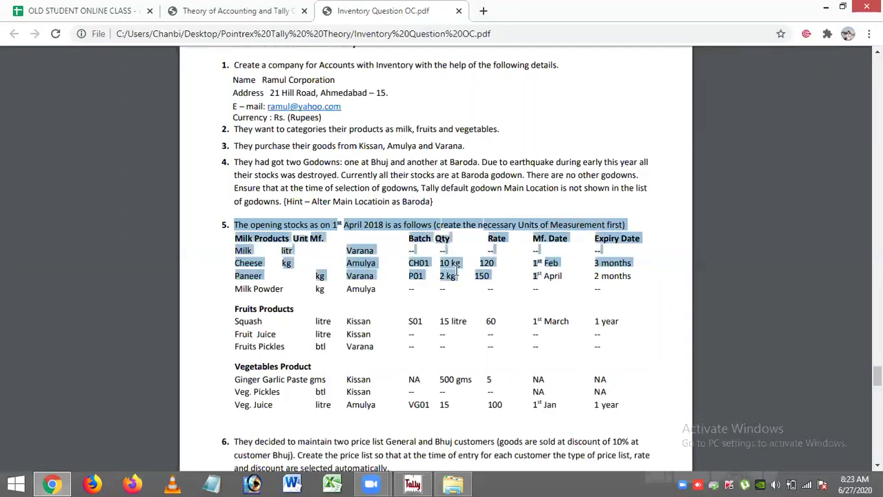
click(451, 309)
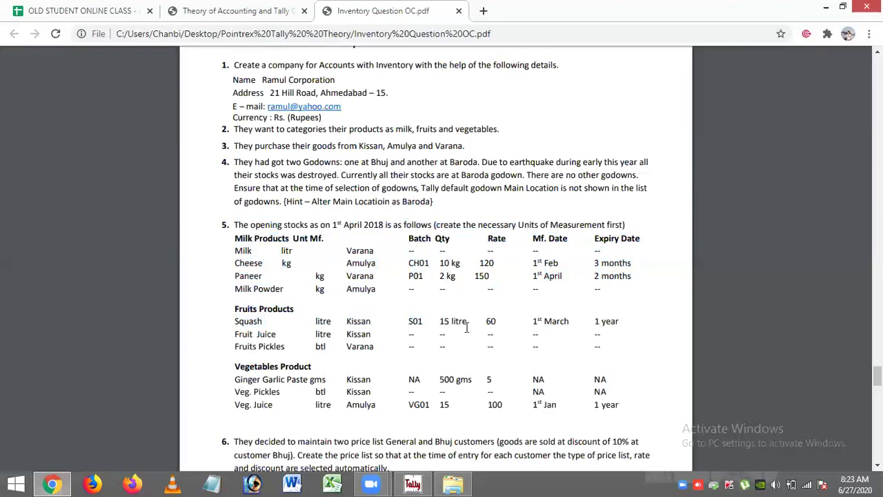
- Return to Tally 9 and start creating a new unit of measure
click(828, 8)
click(67, 483)
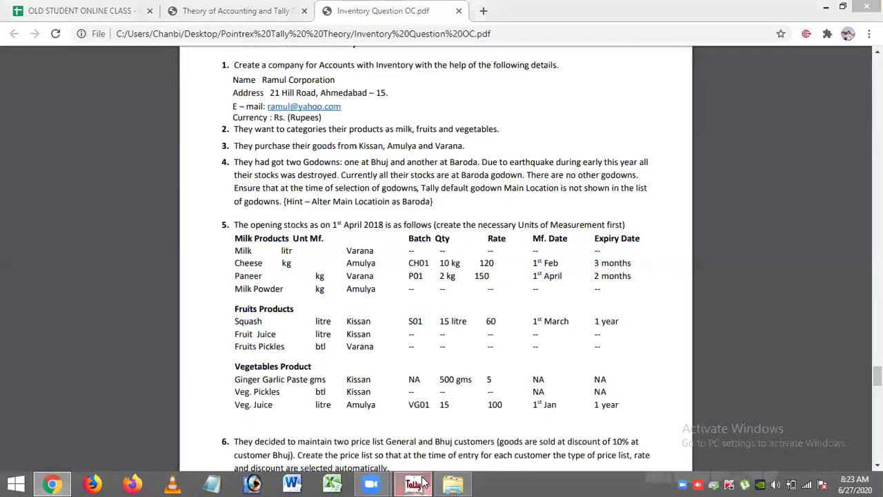
click(423, 483)
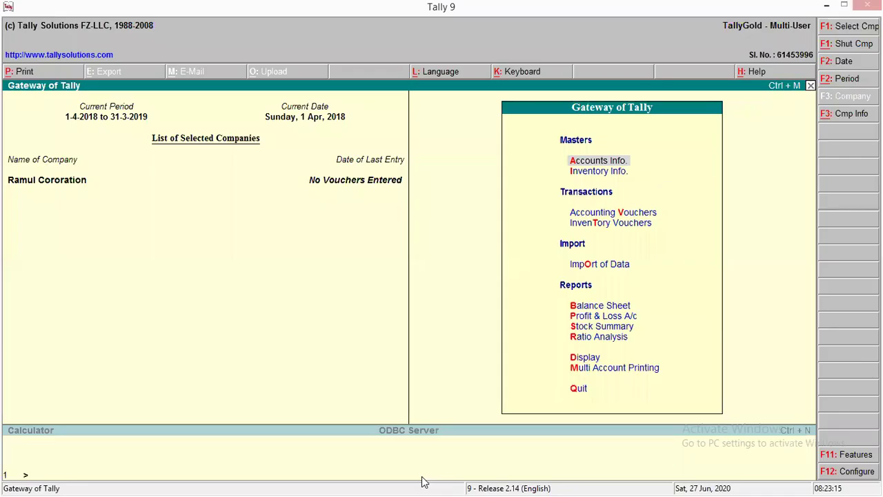
key(i)
key(i)
key(Escape)
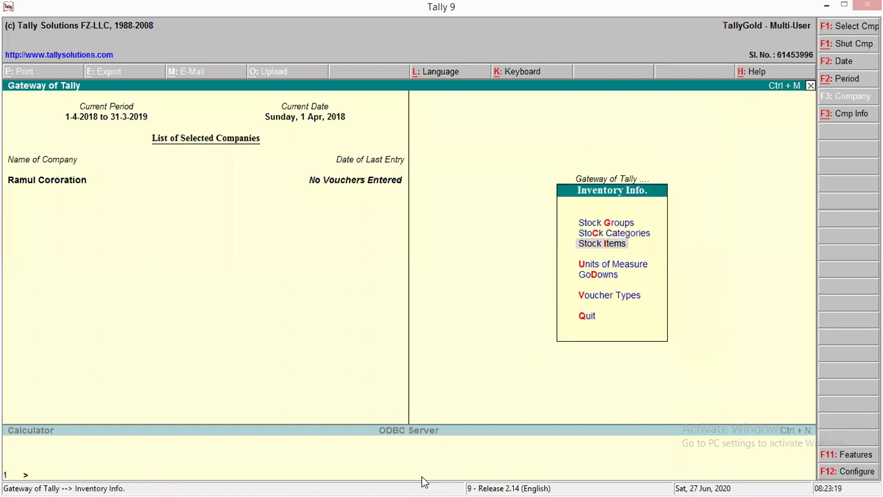
key(Down)
key(Return)
key(Return)
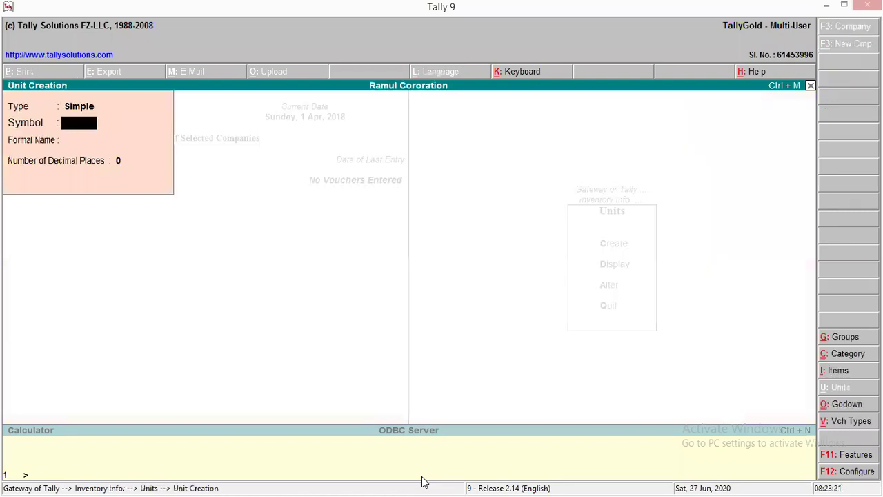
- Create a simple unit with the symbol kg, no formal name and 0 decimal places
text(kh)
key(BackSpace)
text(g)
key(Return)
text(Lilogram)
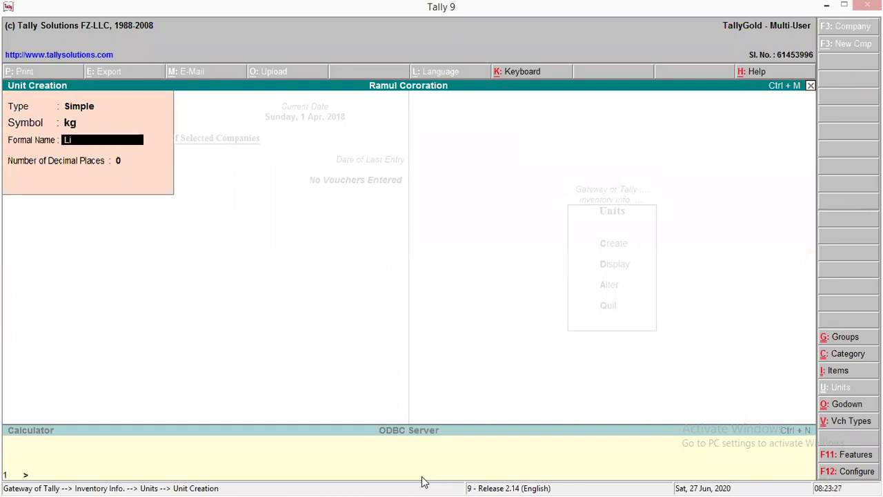
key(BackSpace)
key(BackSpace)
key(BackSpace)
key(BackSpace)
key(BackSpace)
key(BackSpace)
key(BackSpace)
key(BackSpace)
key(BackSpace)
key(BackSpace)
key(Return)
key(Return)
key(Return)
key(Return)
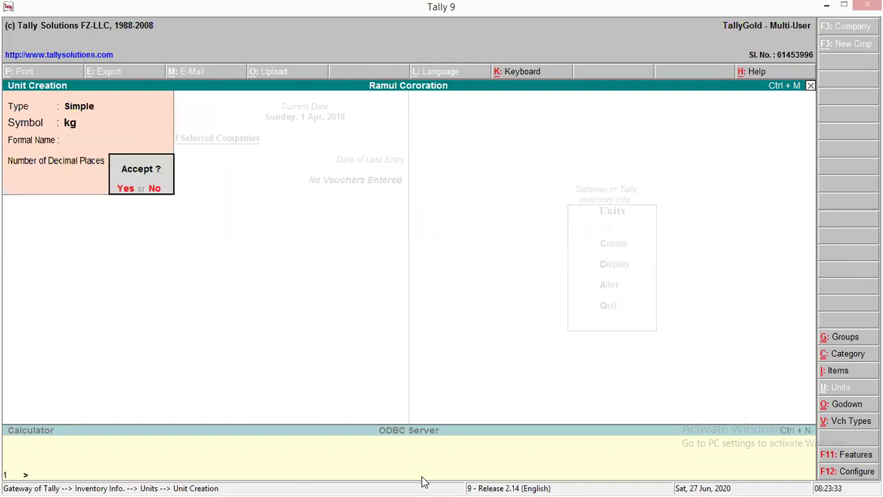
key(Return)
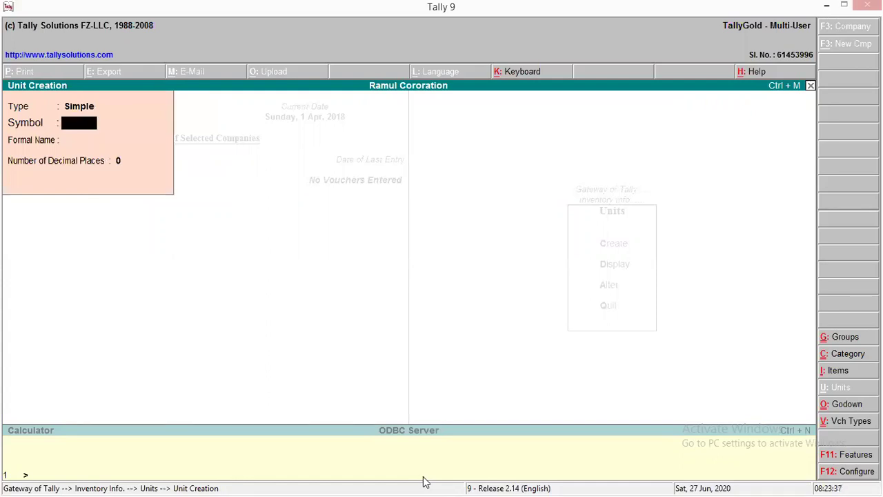
- Create a simple unit with the symbol litre, no formal name and 0 decimal places
text(litre)
key(Return)
key(Return)
key(Return)
key(Return)
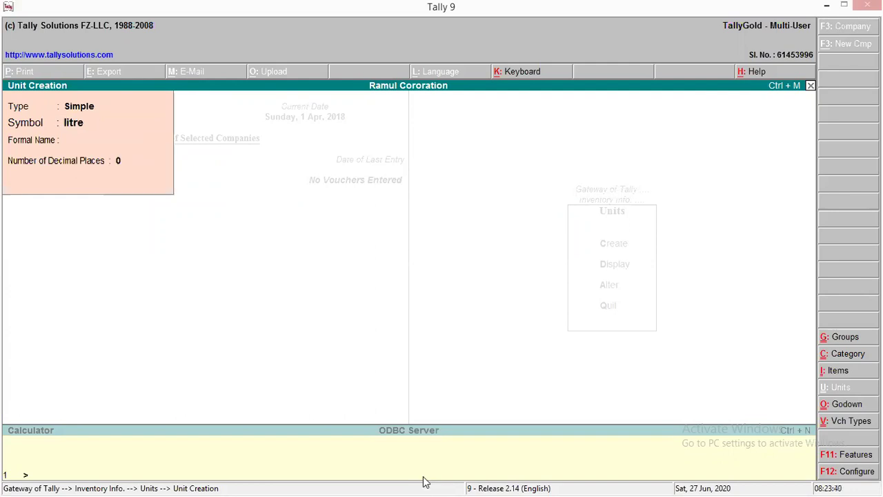
- Create a simple unit with the symbol gms, no formal name and 0 decimal places, and switch to the PDF
text(gms)
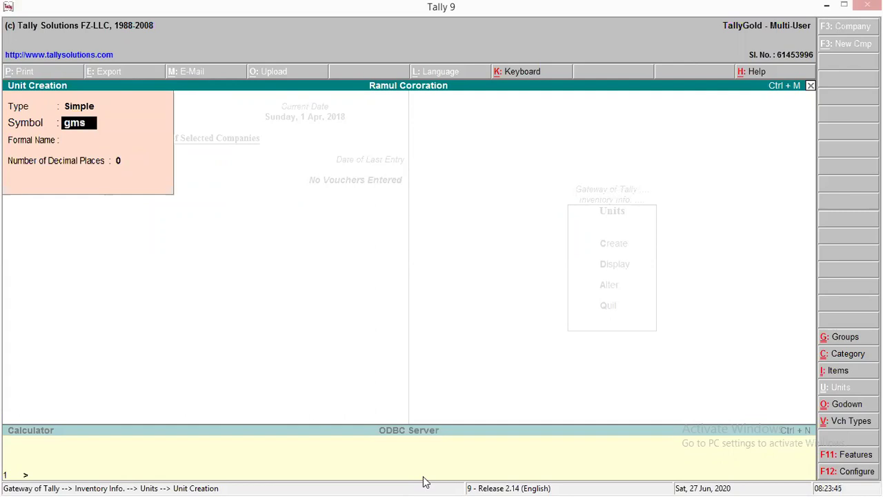
key(Return)
key(Return)
key(Return)
key(Return)
click(827, 5)
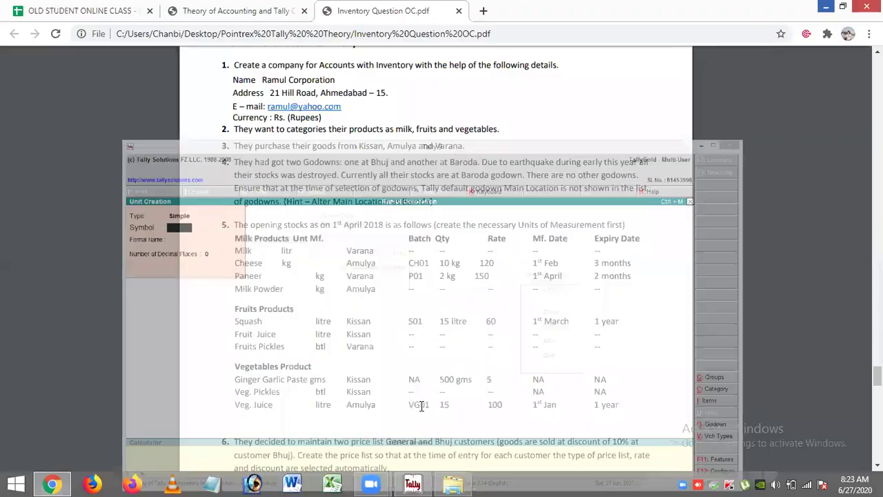
- Check the price list in question 7 of the PDF for the remaining unit of measure and return to Tally 9
scroll(422, 406, down, 3)
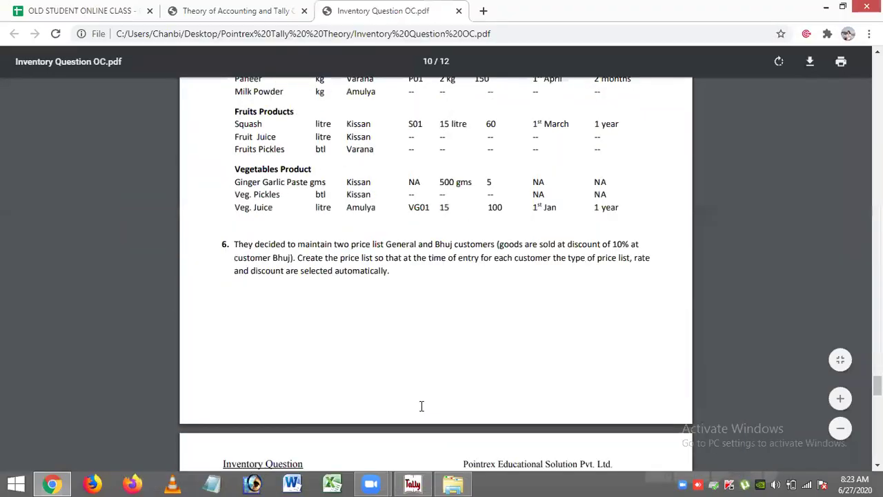
scroll(421, 406, down, 6)
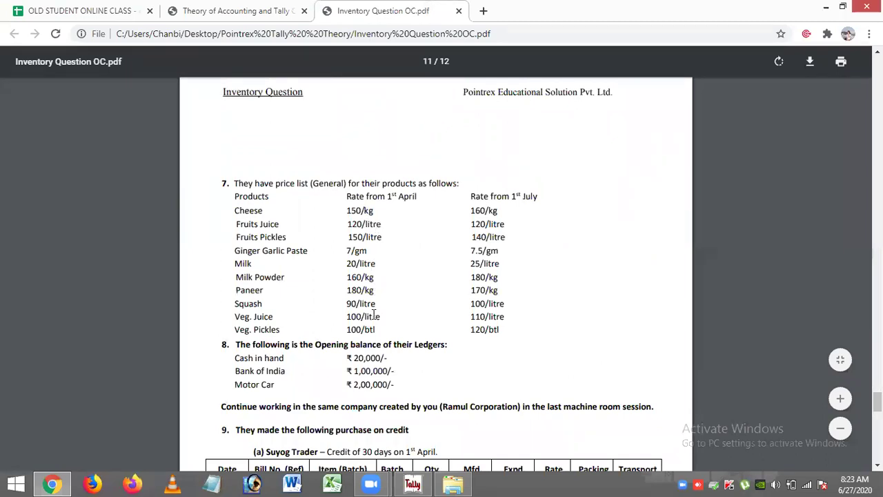
drag(364, 329, 378, 330)
click(413, 483)
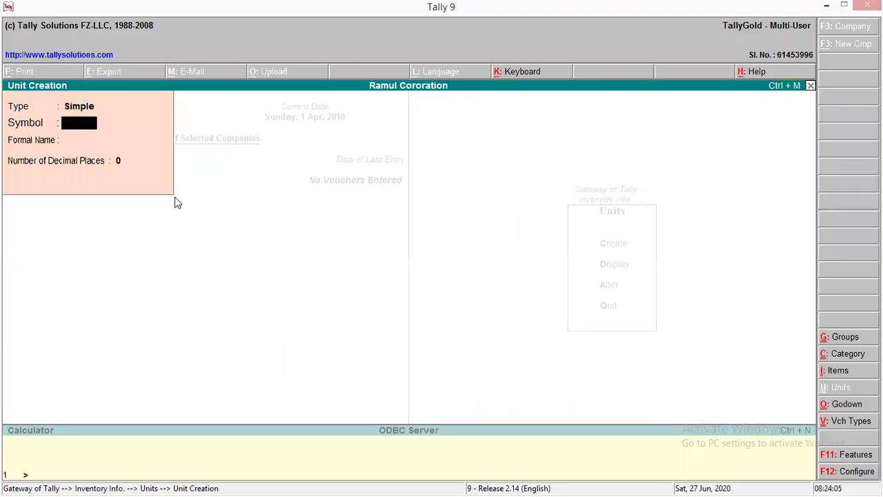
- Create a simple unit with the symbol btl, no formal name and 0 decimal places
text(btl)
key(Return)
key(Return)
key(Return)
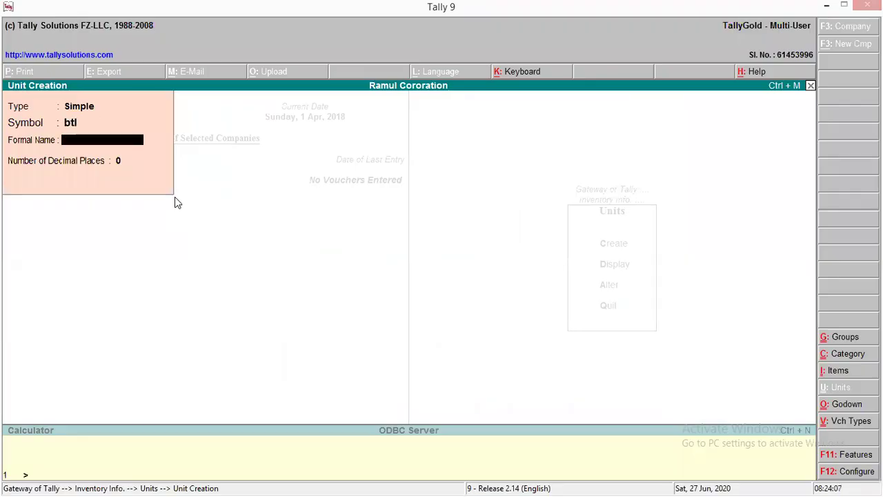
- Leave unit creation and open the creation form for a single stock item
key(Escape)
key(BackSpace)
key(BackSpace)
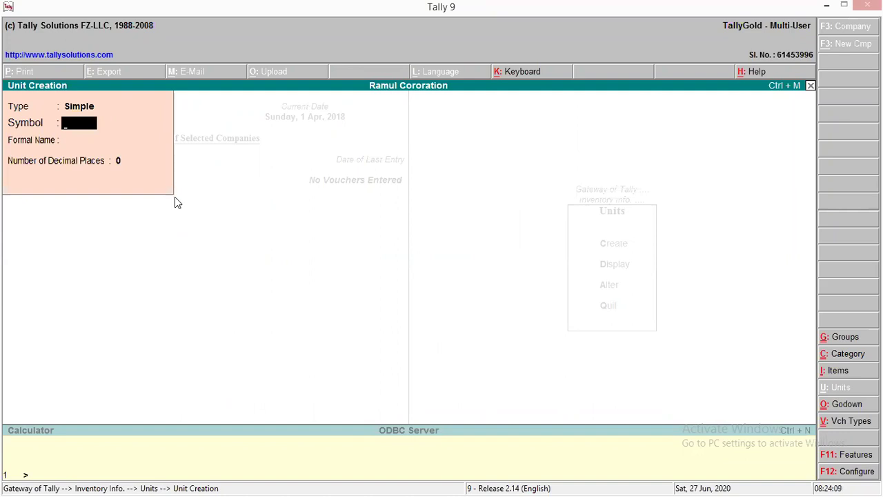
key(Escape)
key(Return)
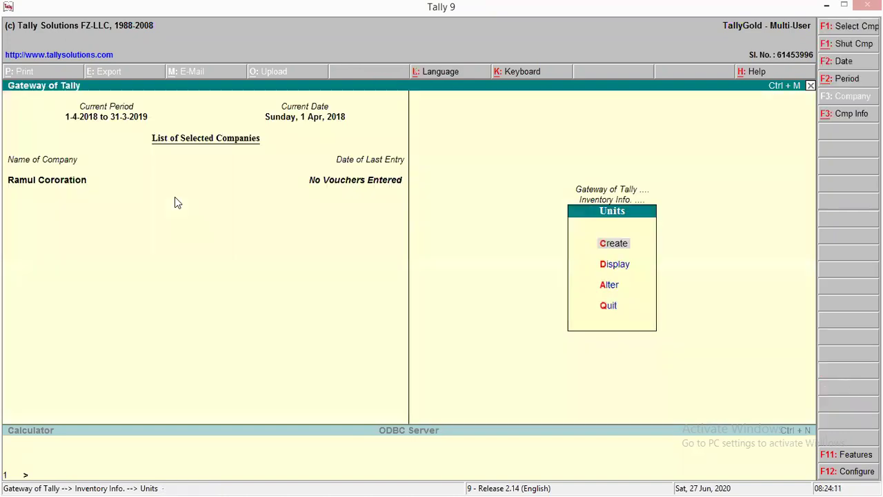
key(Escape)
key(Up)
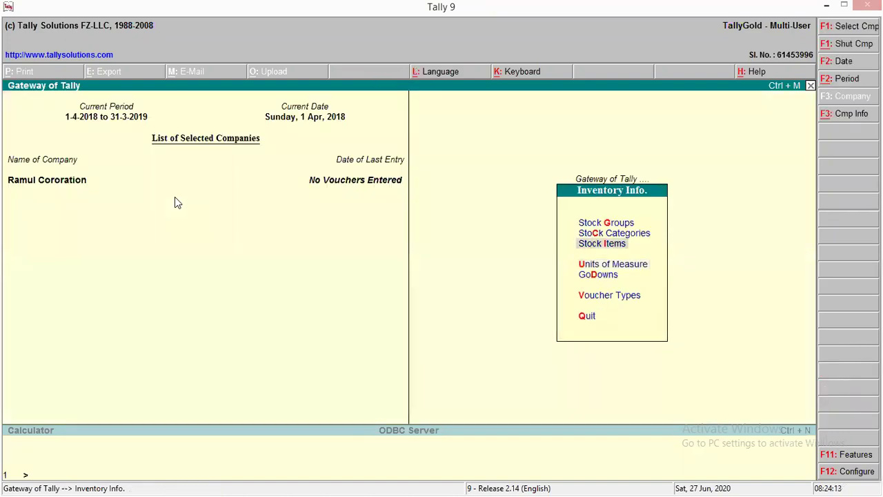
key(Return)
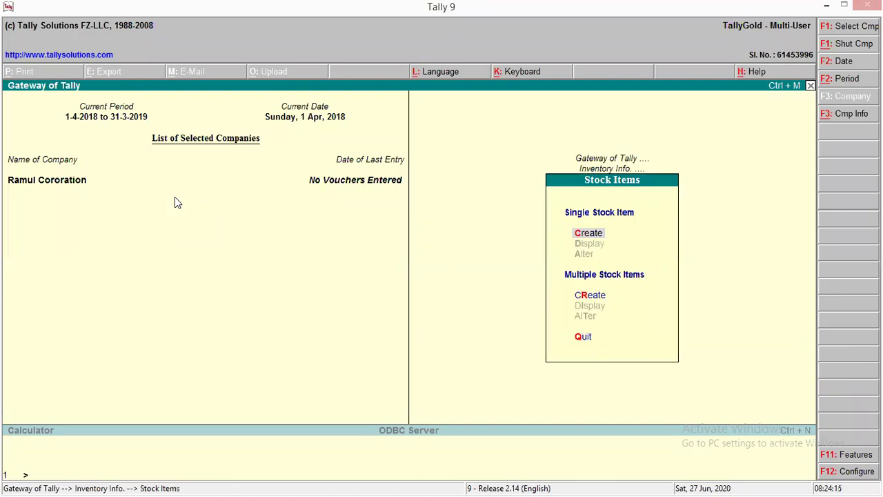
key(Return)
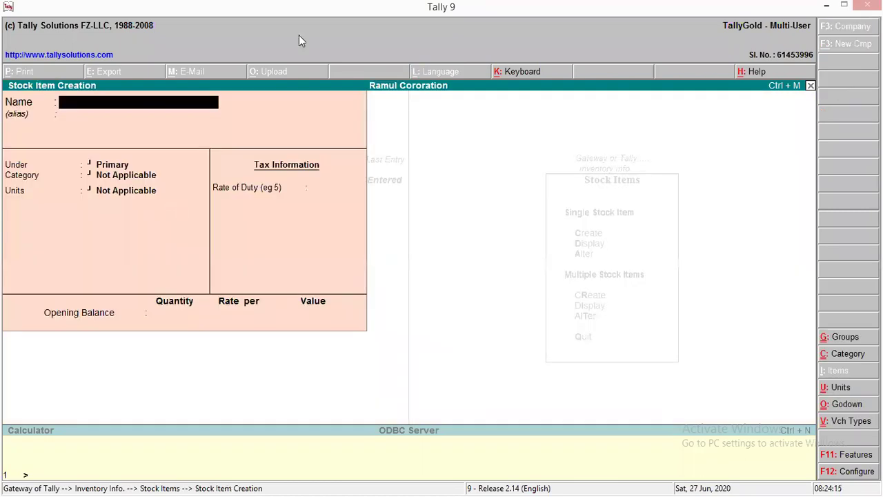
- Review the opening stock table in question 5 of the PDF and return to Tally 9
click(827, 6)
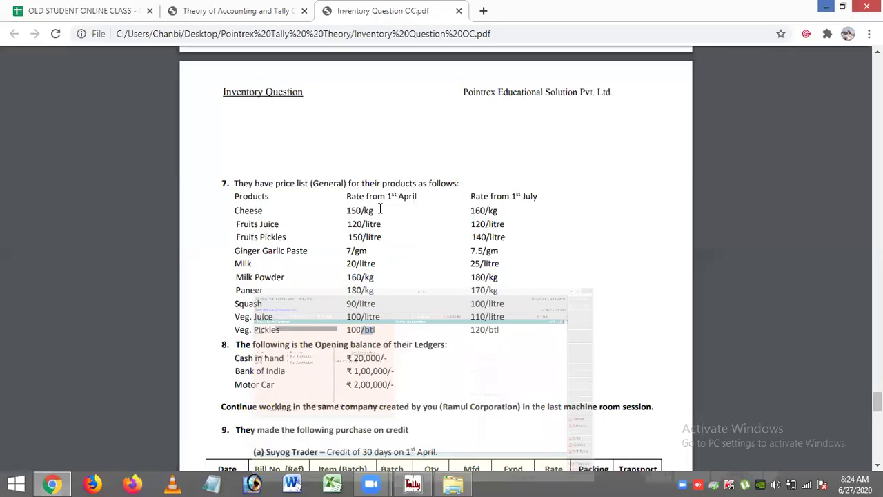
scroll(379, 209, up, 3)
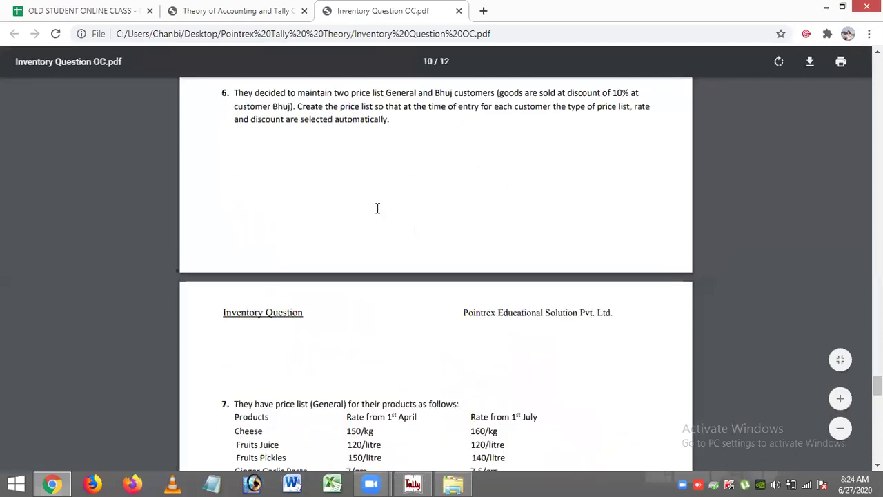
scroll(378, 208, up, 3)
scroll(377, 209, up, 1)
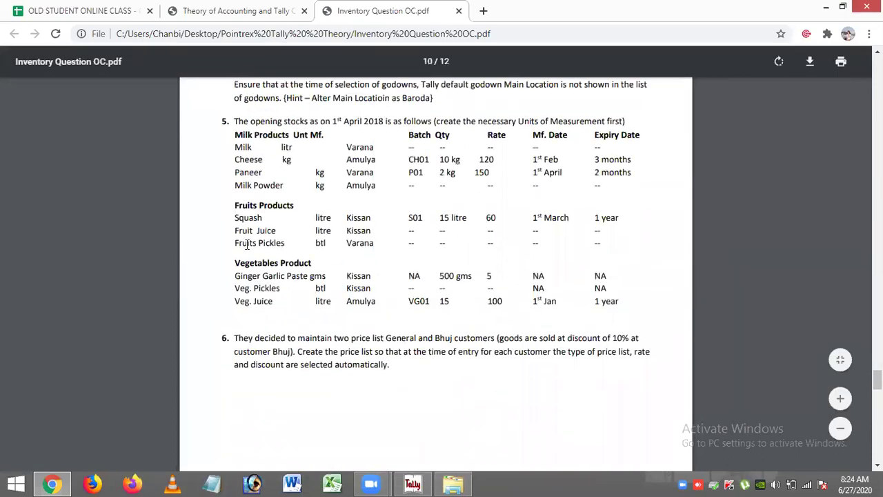
scroll(255, 242, up, 2)
scroll(291, 210, down, 2)
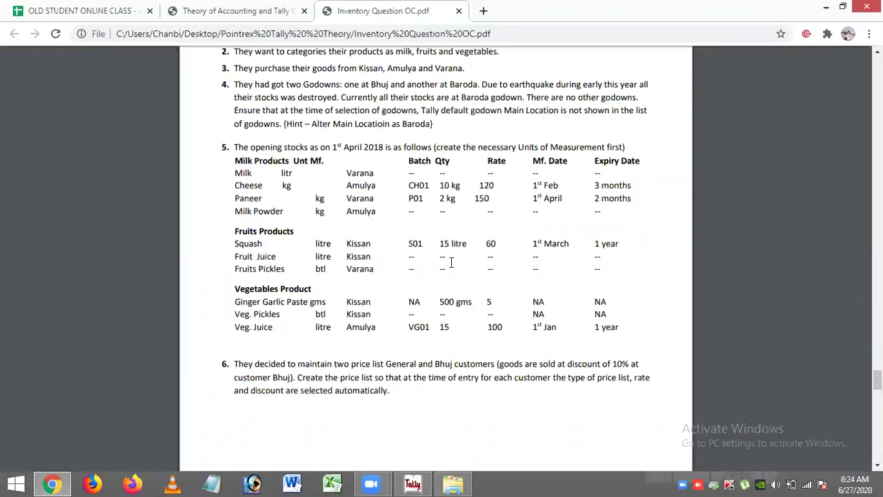
click(413, 485)
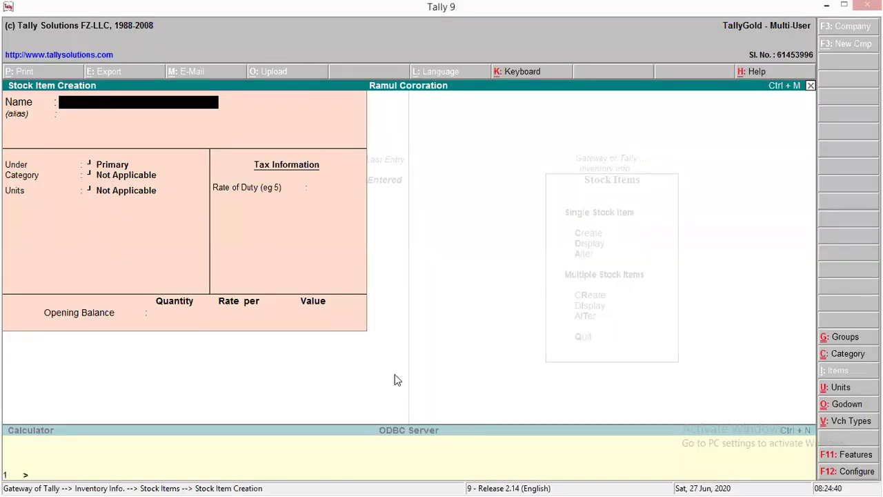
- Name the new stock item Milk and place it under the Milk Product group
text(Milk)
key(Return)
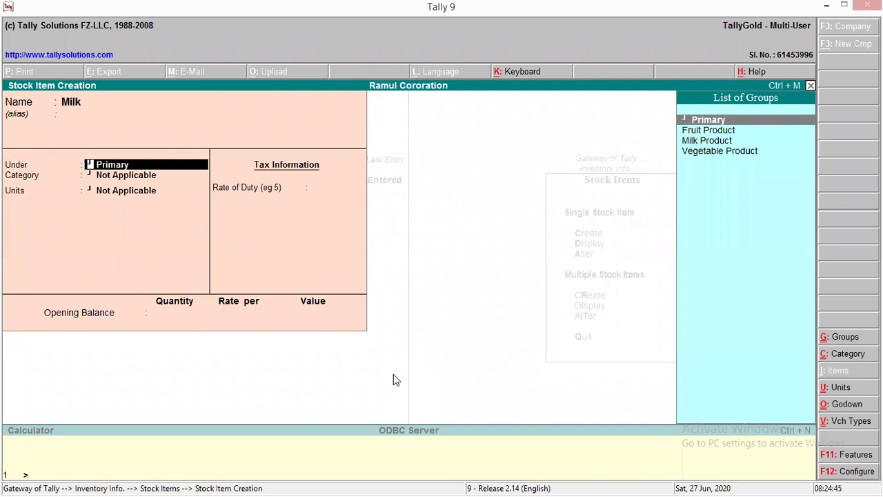
key(Down)
key(Down)
key(Return)
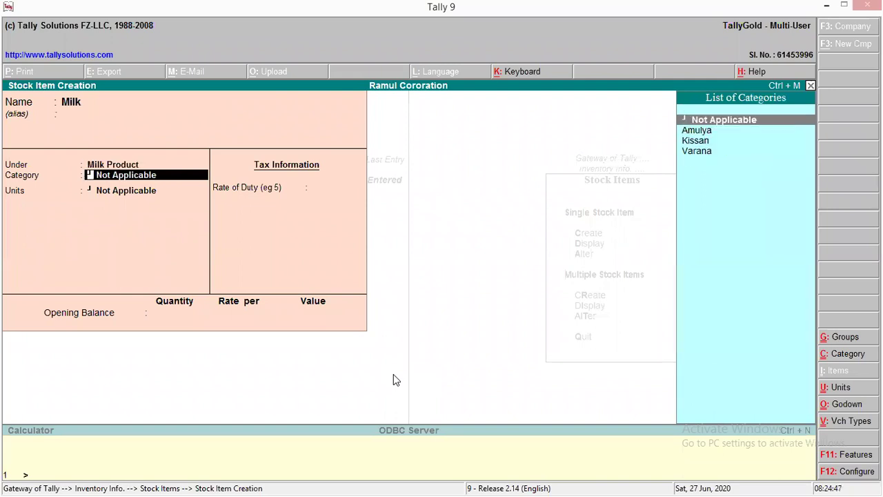
- Assign the Milk item to the Varana category and set its unit to kg
key(Down)
key(Down)
key(Down)
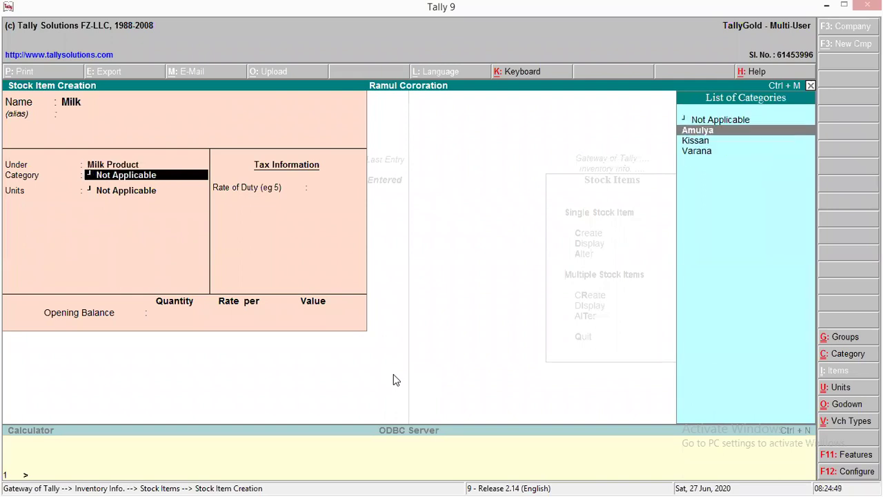
key(Return)
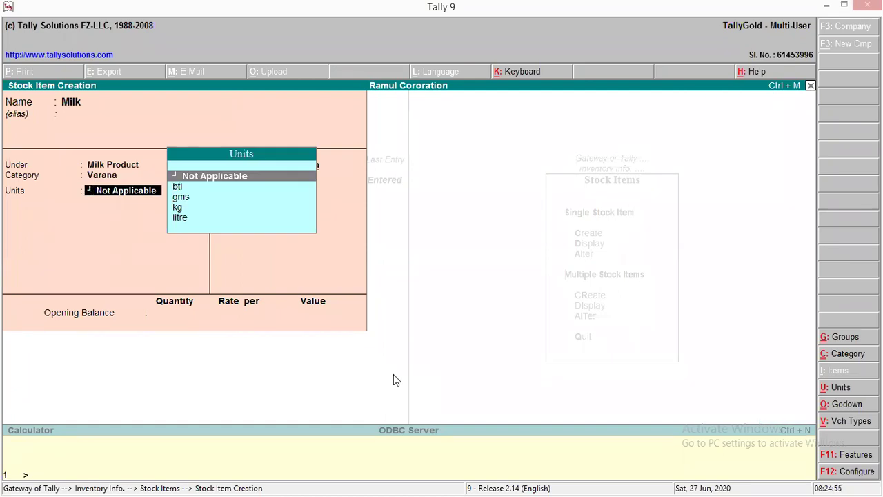
key(Down)
key(Down)
key(Down)
key(Return)
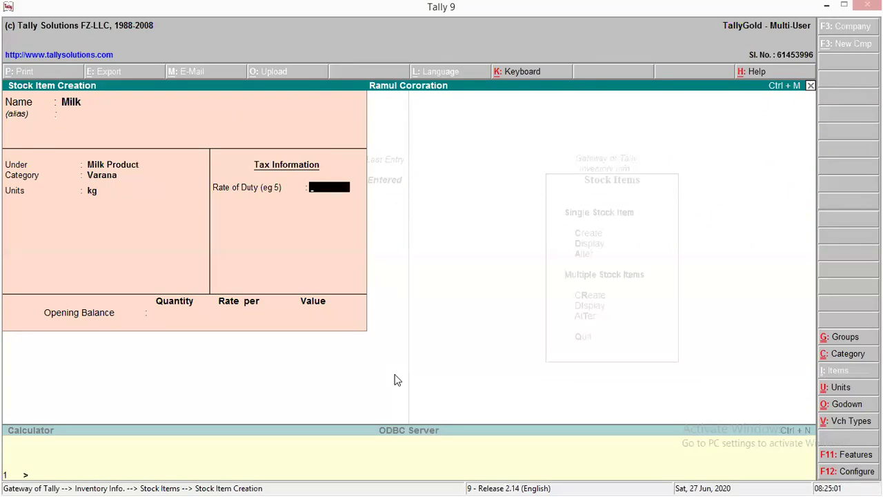
- Enable Maintain Batch-wise Details and expiry dates for batches in the company's inventory features, keep the other options and save
key(F11)
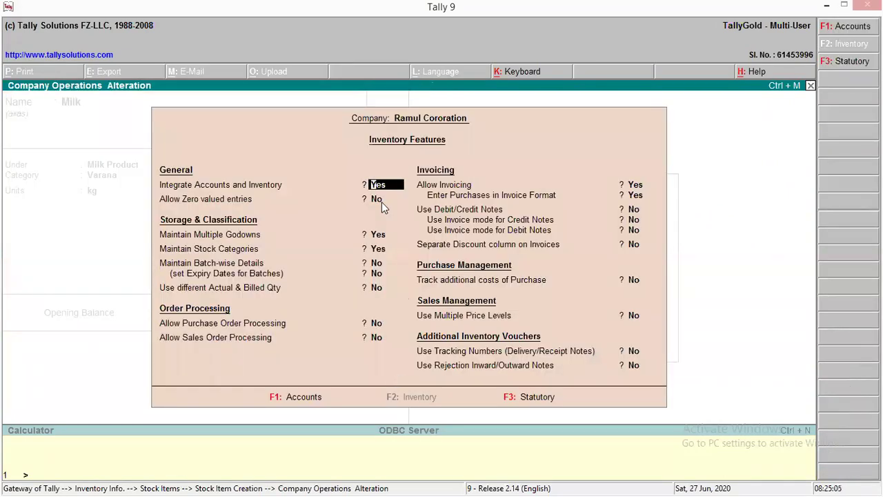
key(Return)
key(Return)
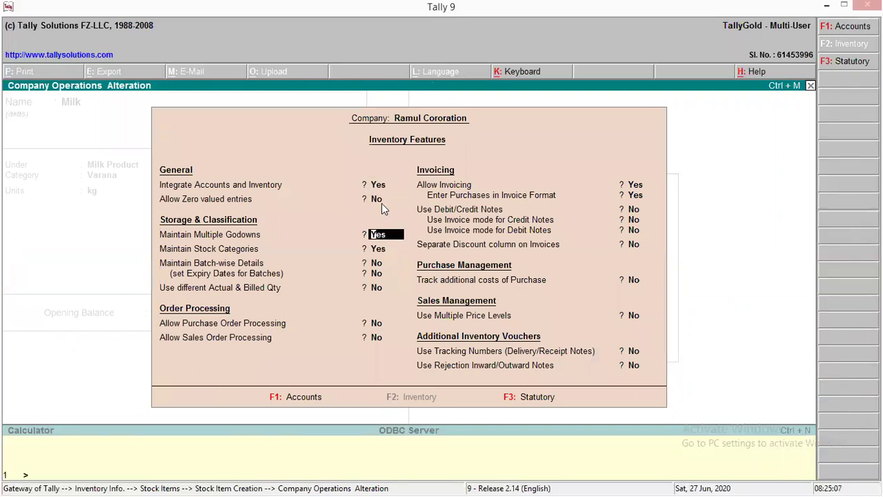
key(Return)
key(Return)
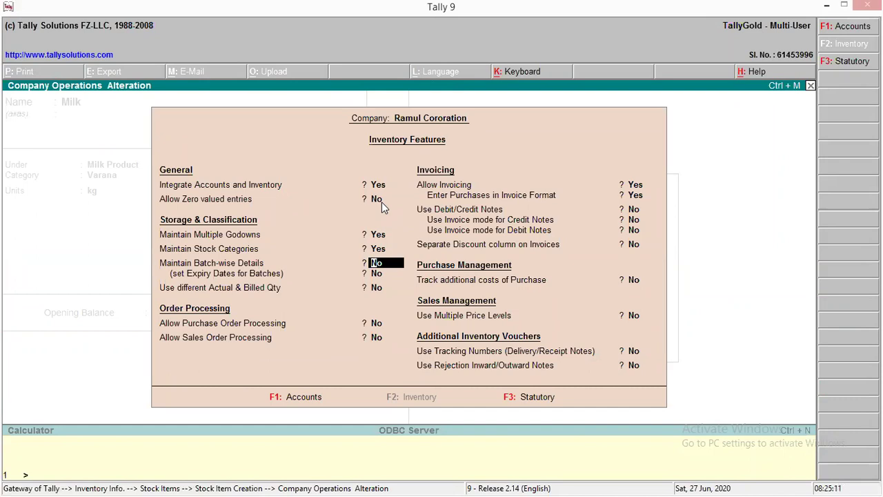
key(y)
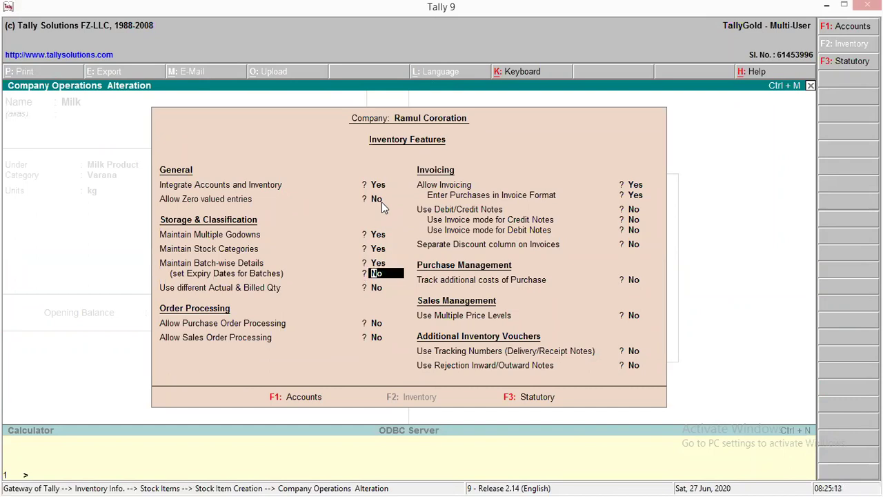
text(y)
key(Return)
key(Return)
key(Return)
key(Return)
key(Return)
key(Return)
key(Return)
key(Return)
key(Return)
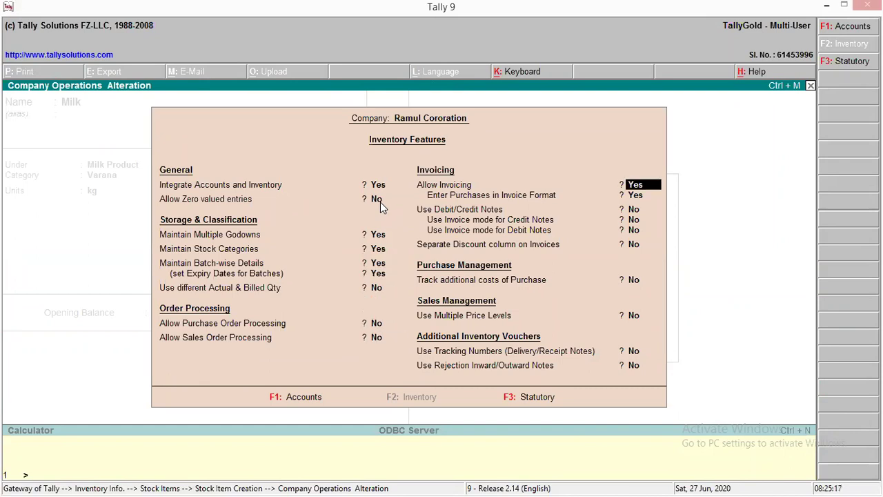
key(Return)
key(Return)
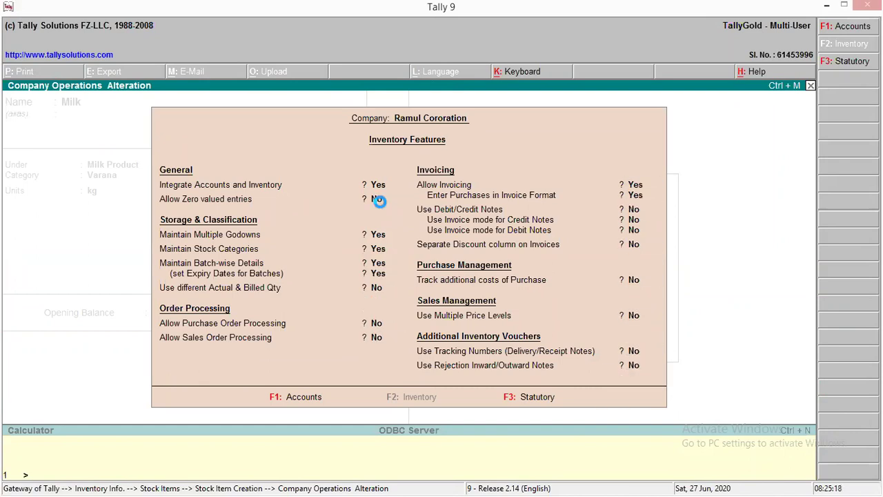
key(Return)
key(Return)
key(Return)
key(Return)
key(Return)
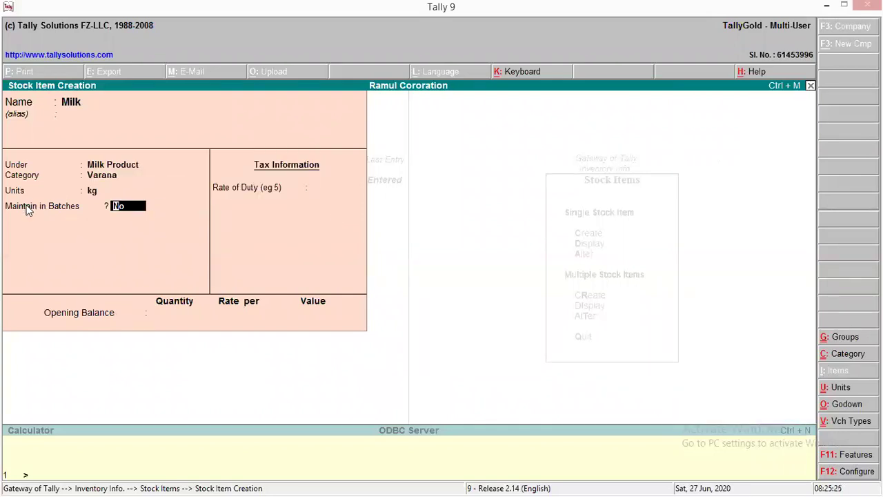
- Set Milk to be maintained in batches with manufacturing date tracking and expiry dates, leaving the rate of duty at 0
key(y)
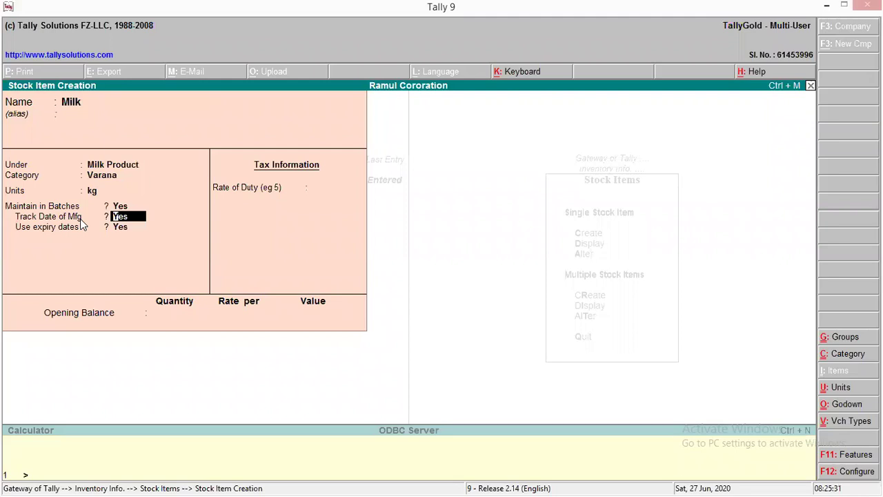
key(Return)
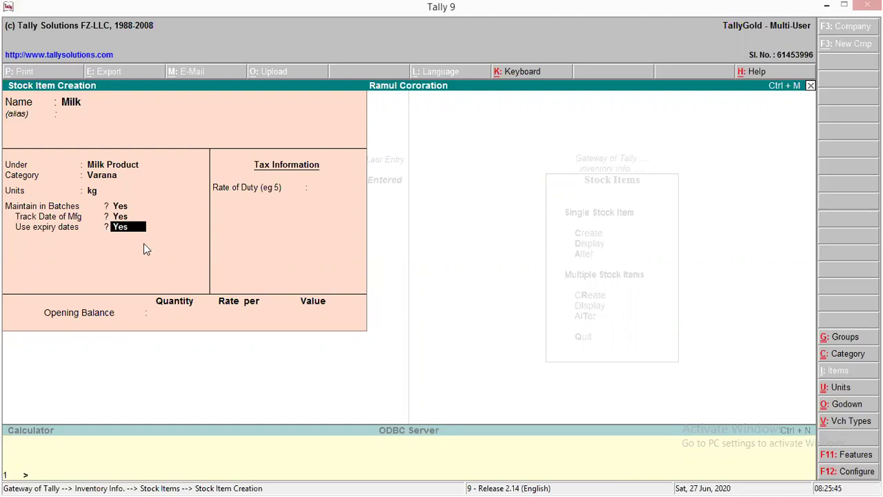
key(Return)
key(Return)
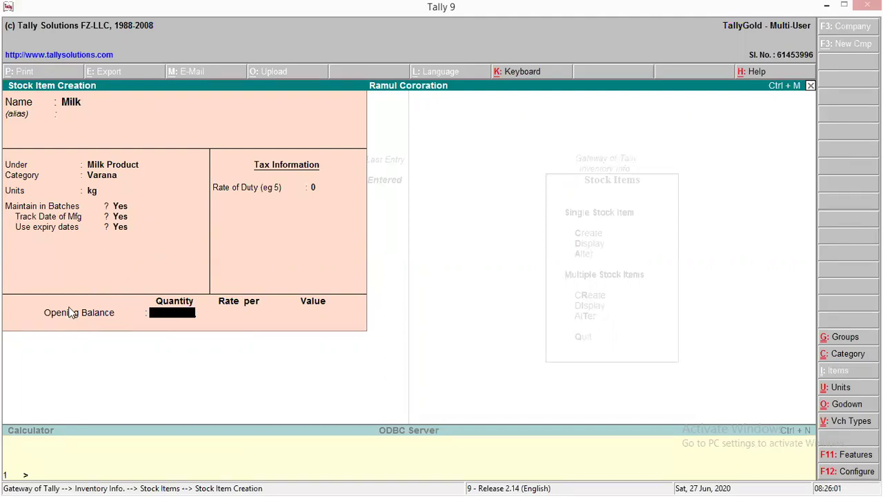
- Compare the opening stock entries for Milk, Cheese and Paneer in question 5 of the PDF and return to Tally 9
click(826, 5)
drag(245, 147, 337, 149)
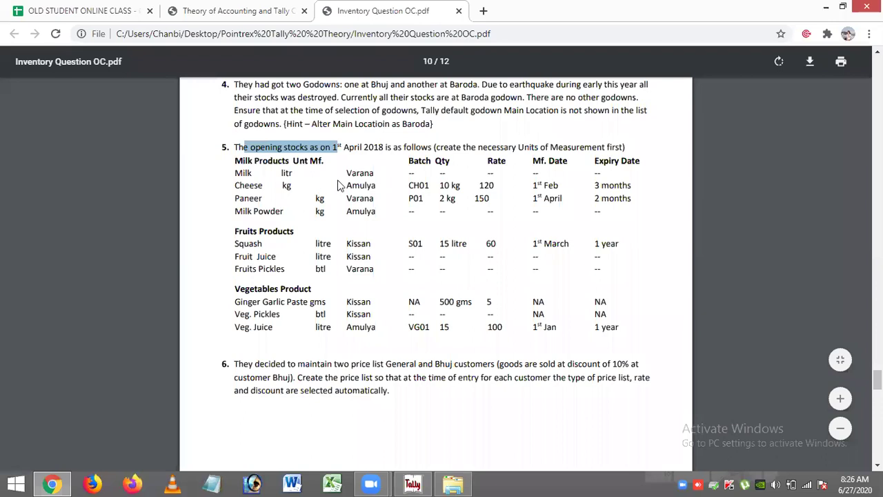
drag(234, 173, 605, 169)
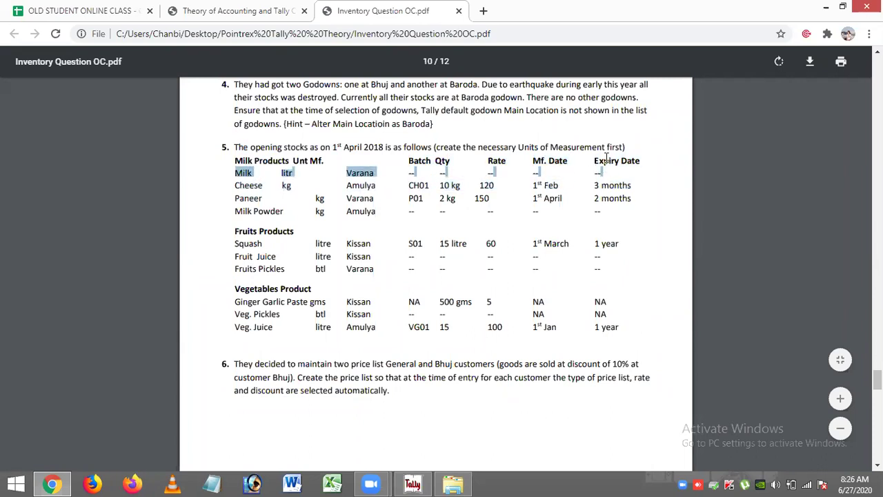
click(417, 185)
drag(418, 185, 552, 234)
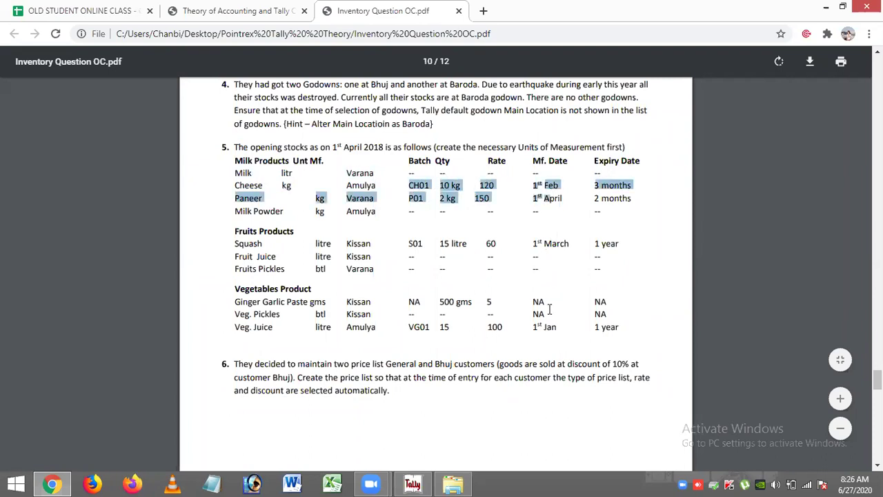
click(364, 416)
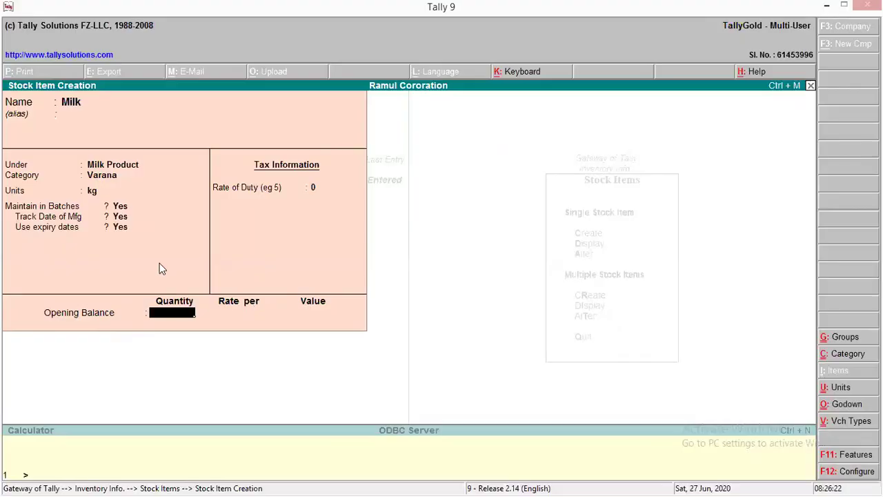
- Save Milk without an opening balance and start a stock item named Cheese under the Milk Product group
key(Return)
key(Return)
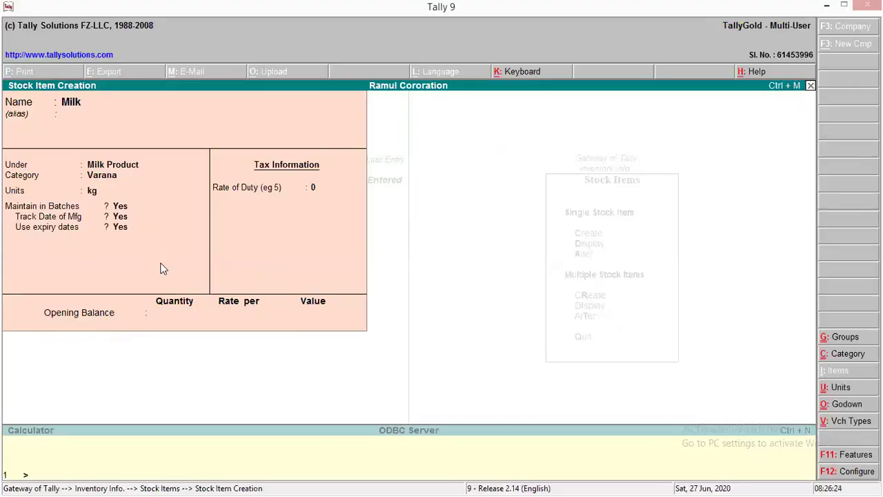
text(Cheese)
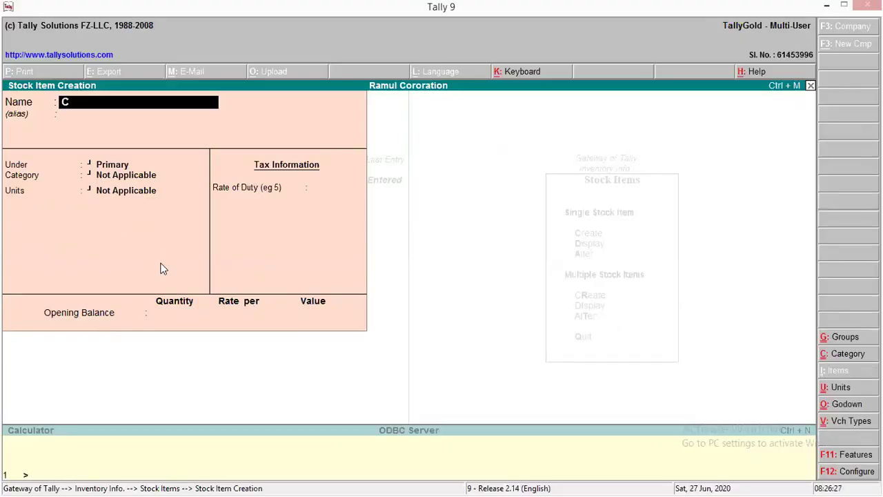
key(Return)
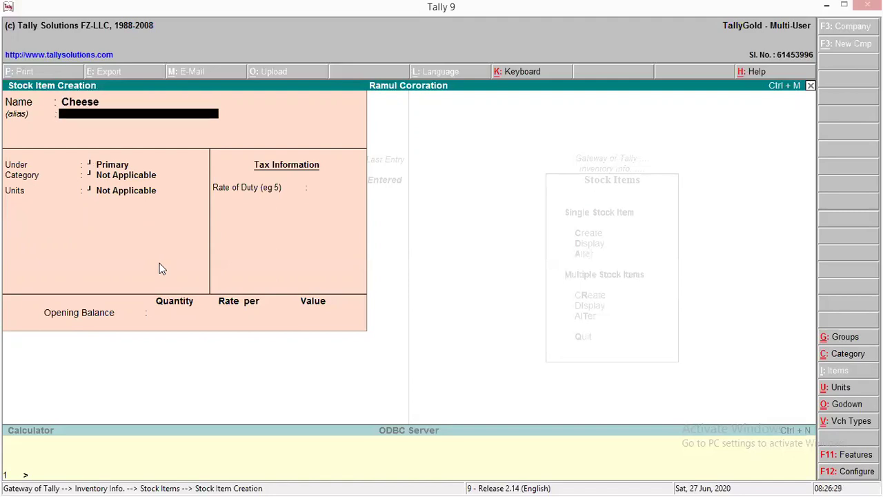
key(Return)
key(Down)
key(Down)
key(Return)
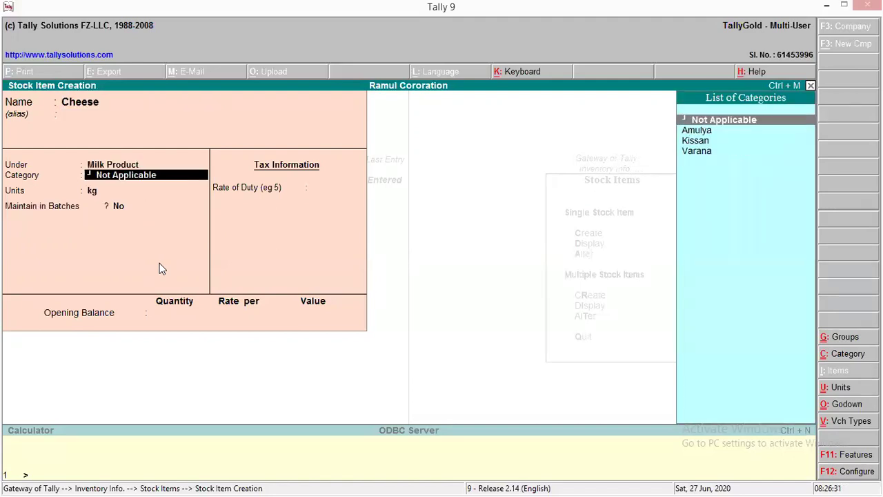
- Assign the Cheese item to the Amulya category with kg as its unit
key(Down)
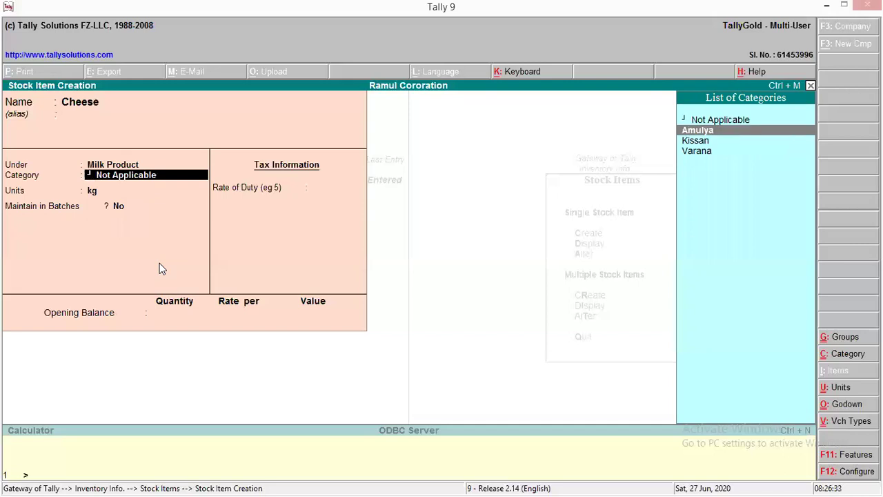
key(Return)
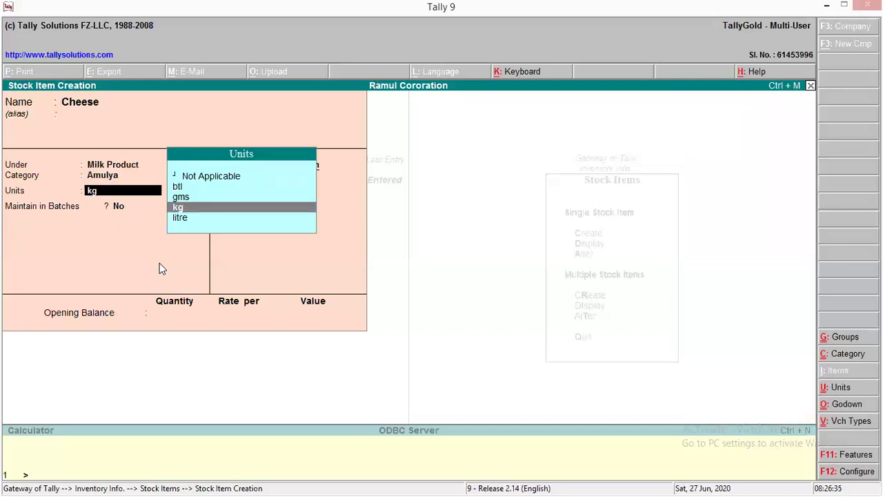
key(Return)
- Set Cheese to be maintained in batches with manufacturing date tracking and expiry dates, leaving the rate of duty at 0
key(y)
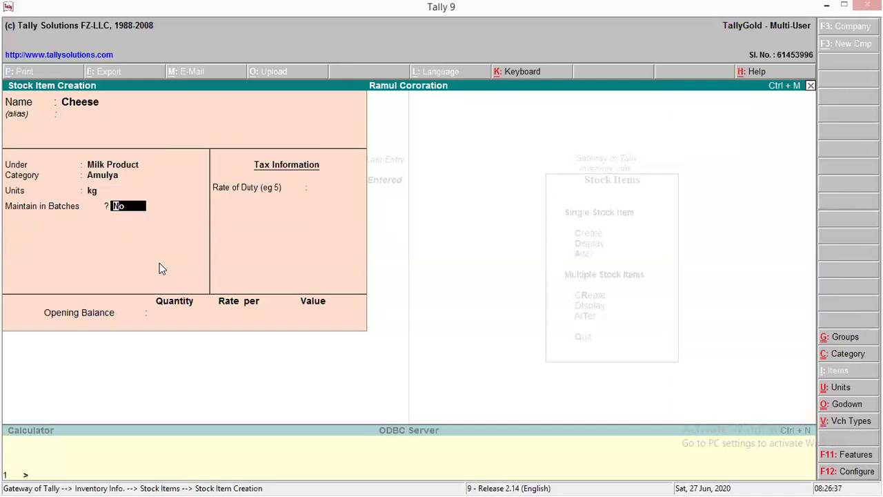
key(Return)
key(Return)
key(Return)
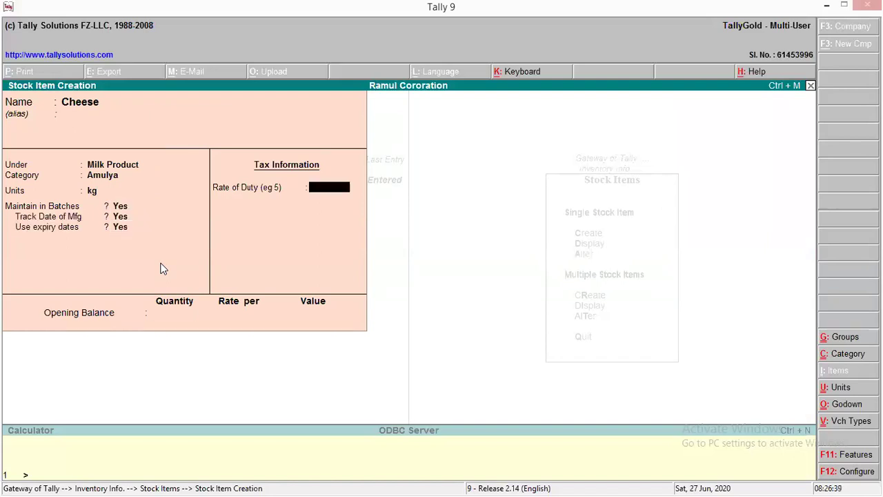
key(Return)
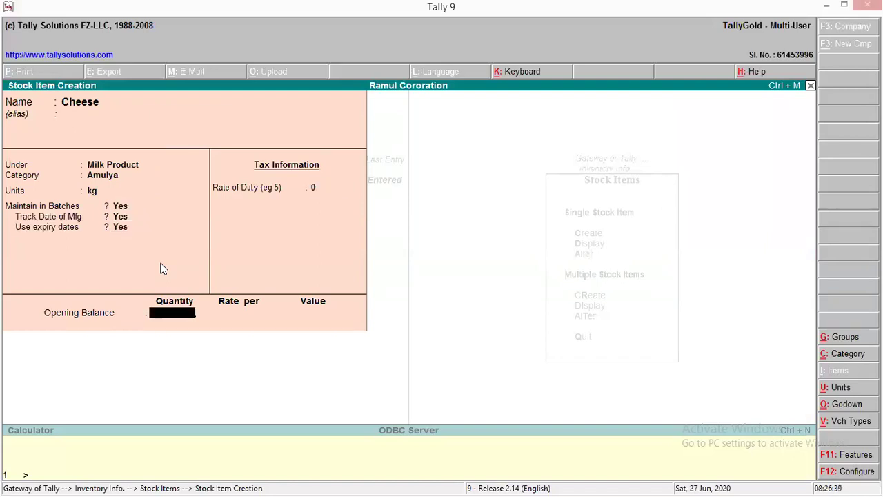
- Check the Cheese entry in the PDF, then enter its opening quantity of 10 kg and allocate it to Baroda Godown
click(826, 5)
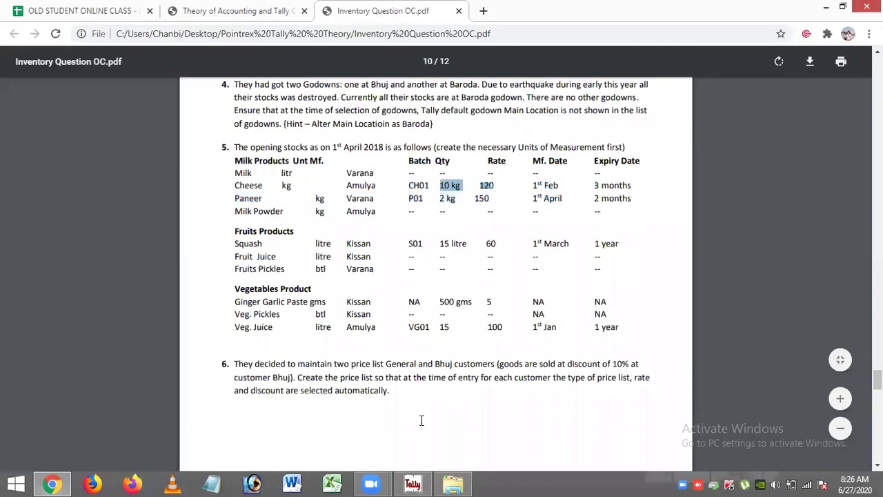
scroll(419, 419, down, 1)
click(413, 483)
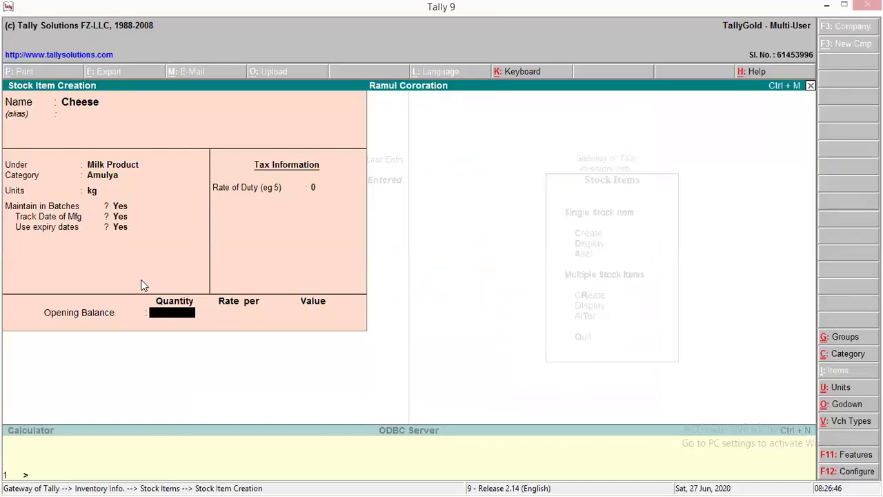
text(10)
key(Return)
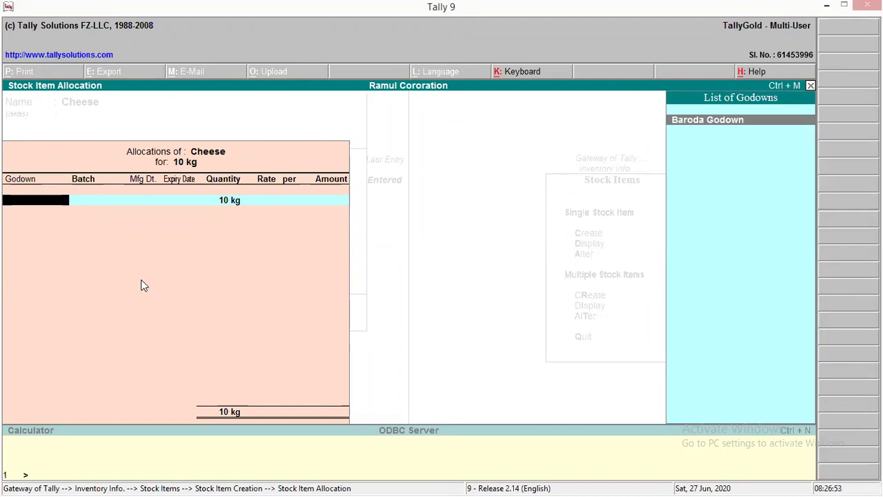
key(Return)
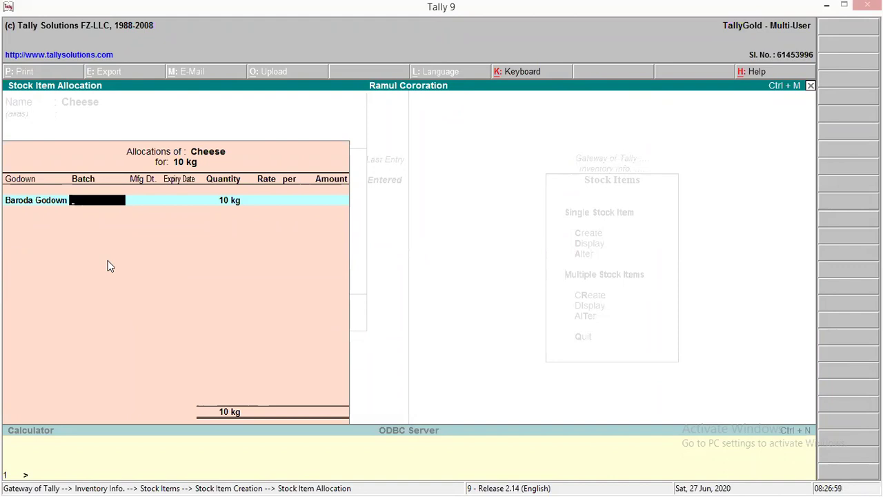
- Look up the Cheese batch in the PDF and enter CH01 as the batch of the opening stock allocation
click(826, 5)
drag(463, 134, 412, 483)
click(413, 483)
text(CH01)
key(Return)
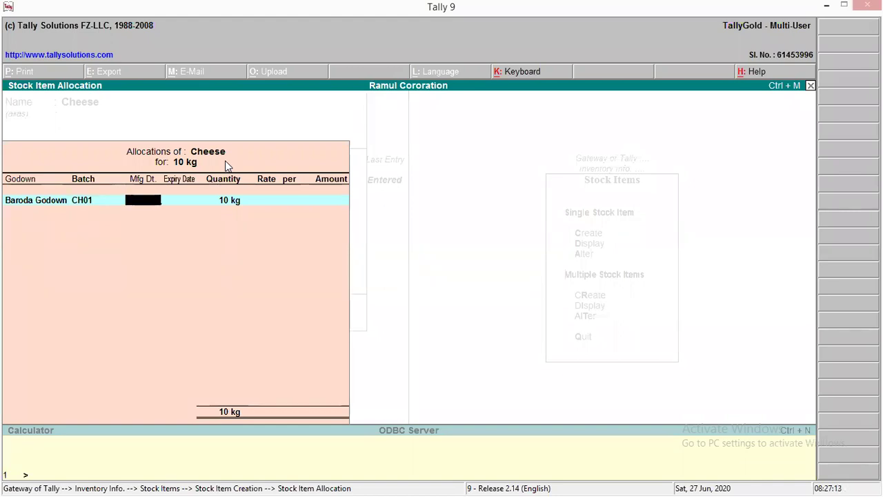
- Set the manufacturing date of batch CH01 to 1-2-18 and its expiry period to 3 months
text(1)
text(-2-18)
key(Return)
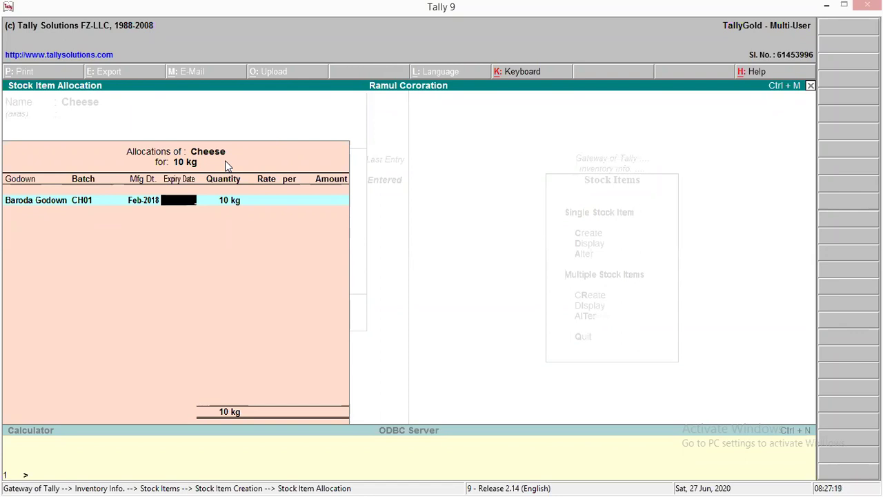
text(3MONTH)
key(Return)
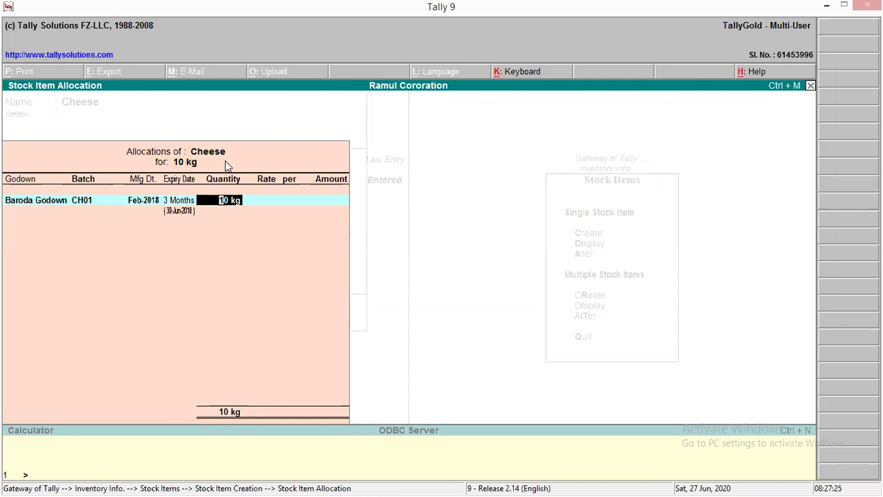
- Keep the 10 kg quantity for batch CH01, set its rate to 120 per kg and save the Cheese item
key(Return)
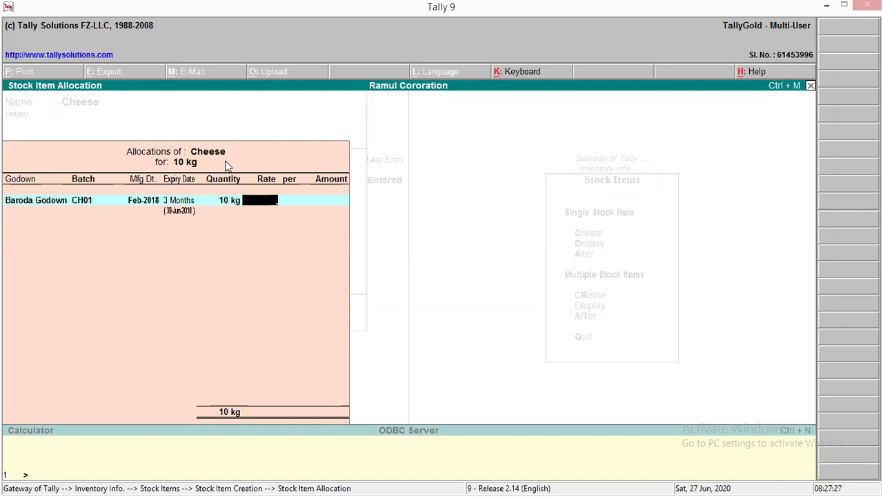
text(120)
key(Return)
key(Return)
key(Return)
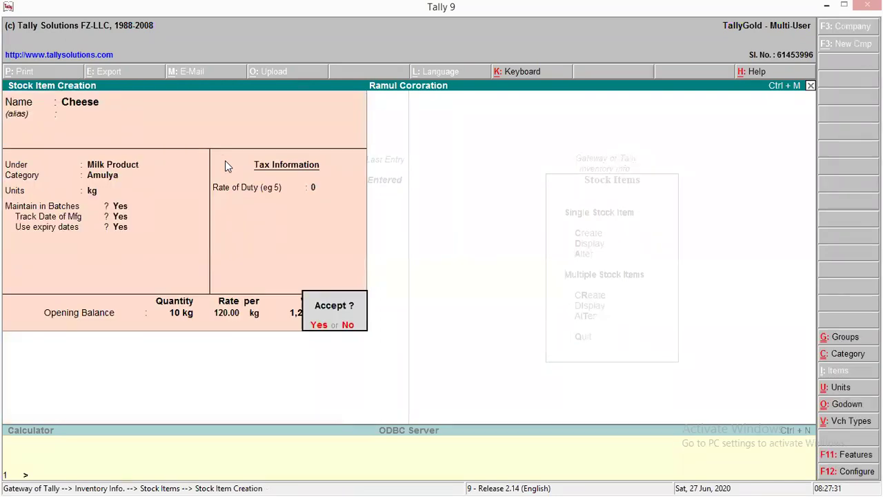
key(Return)
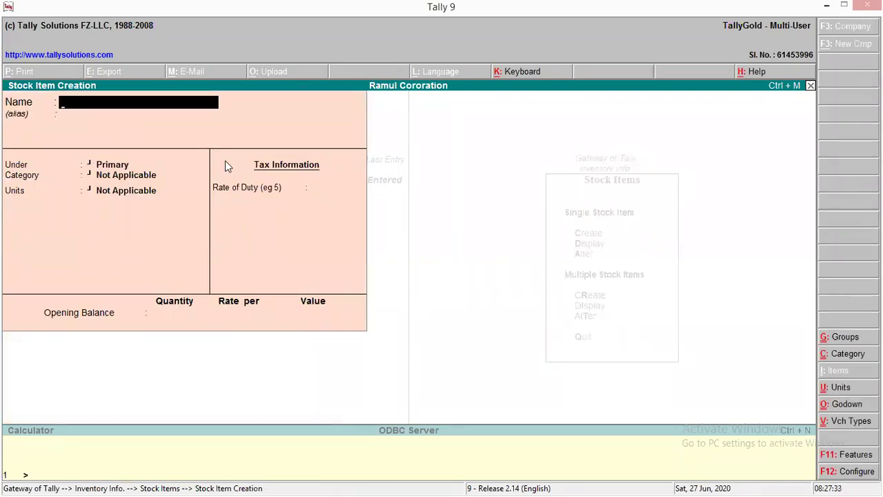
text(PANEER)
key(BackSpace)
key(BackSpace)
key(BackSpace)
key(BackSpace)
key(BackSpace)
key(BackSpace)
- Name the new stock item Paneer and place it under the Milk Product group
text(Paneer)
key(Return)
key(Return)
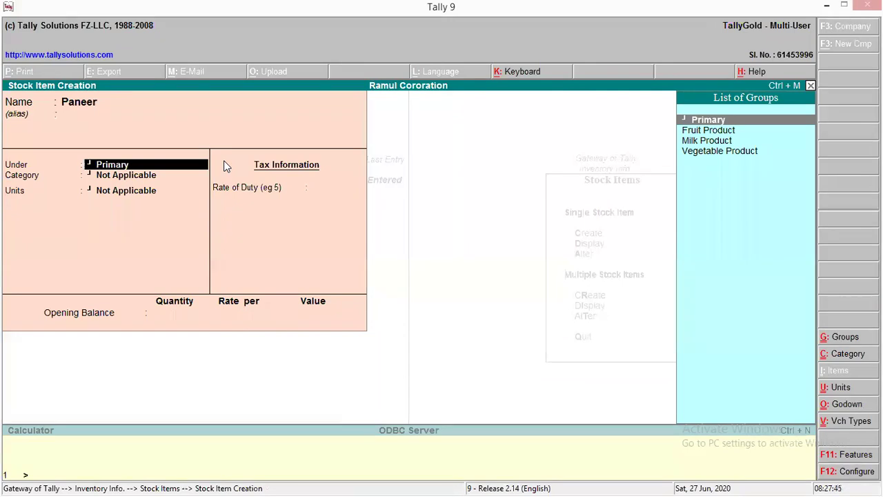
key(Down)
key(Down)
key(Return)
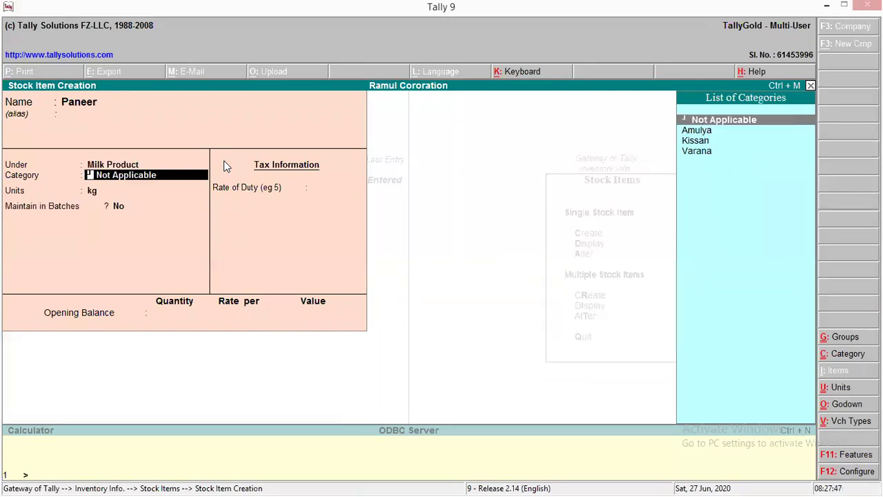
- Assign the Paneer item to the Varana category with kg as its unit
key(Down)
key(Down)
key(Down)
key(Return)
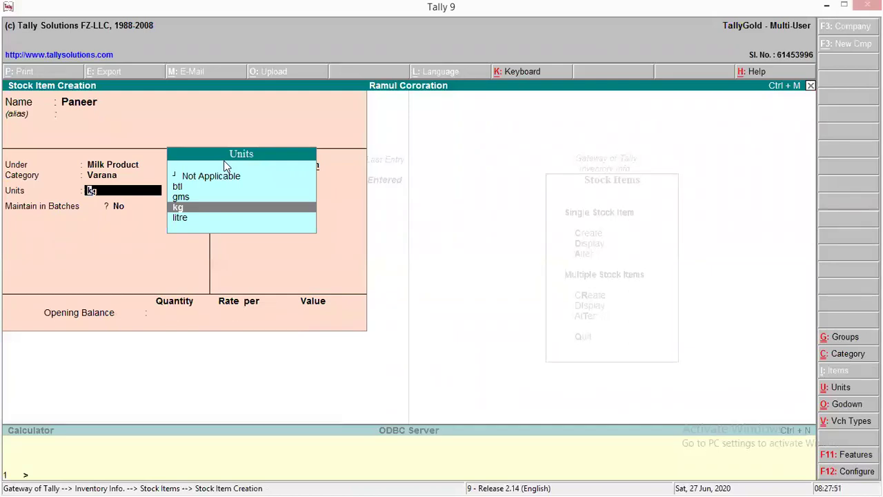
key(Return)
- Set Paneer to be maintained in batches with manufacturing and expiry dates, and save it without an opening balance
text(y)
key(Return)
key(Return)
key(Return)
key(Return)
key(Return)
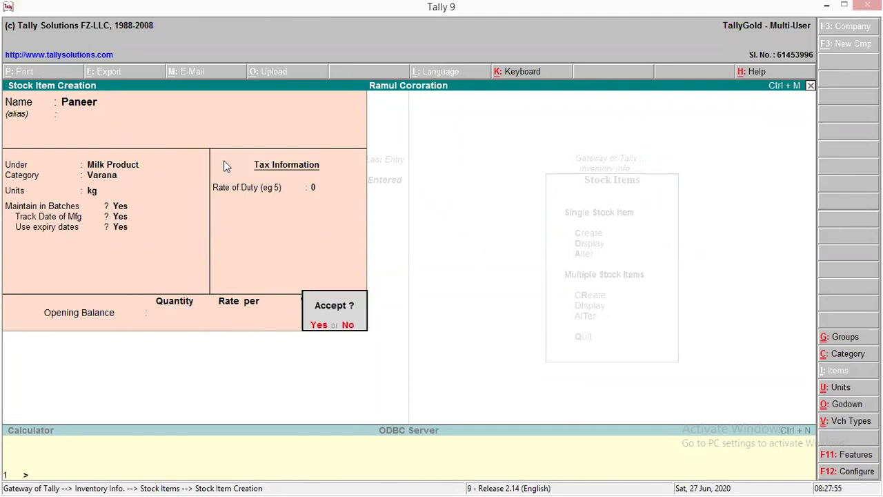
key(Return)
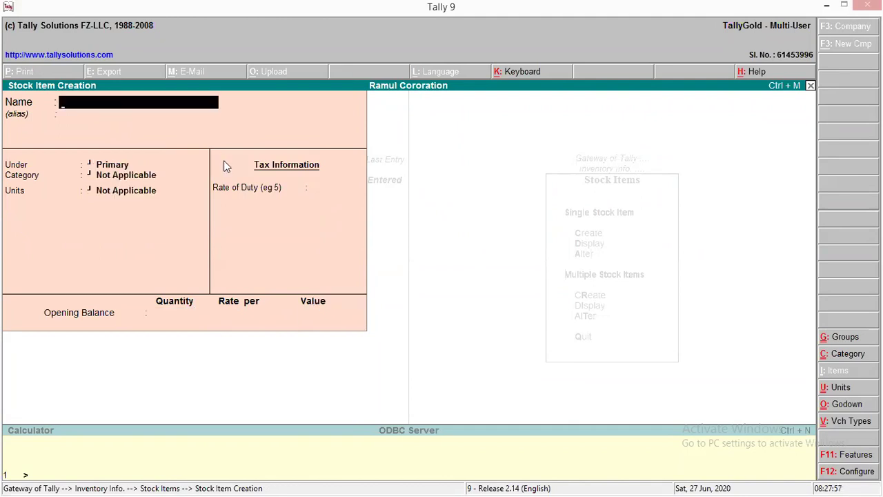
- Start a stock item named Milk Powder under the Milk Product group
text(Milk Powder)
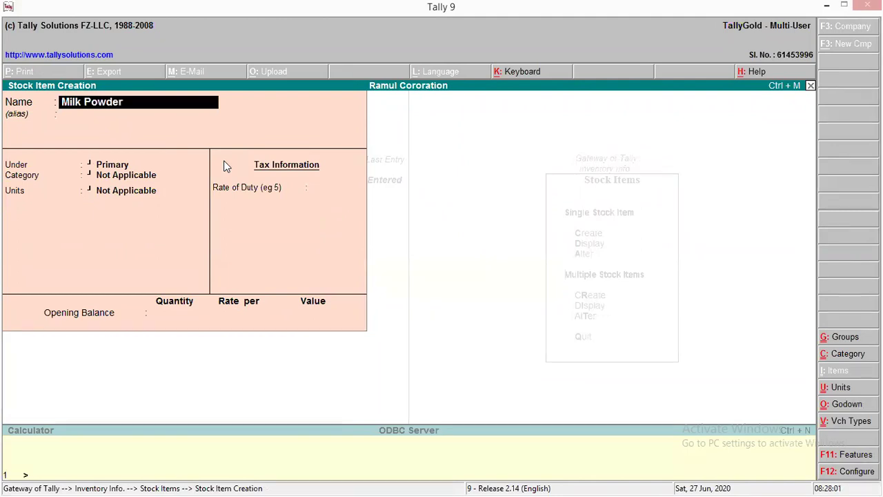
key(Return)
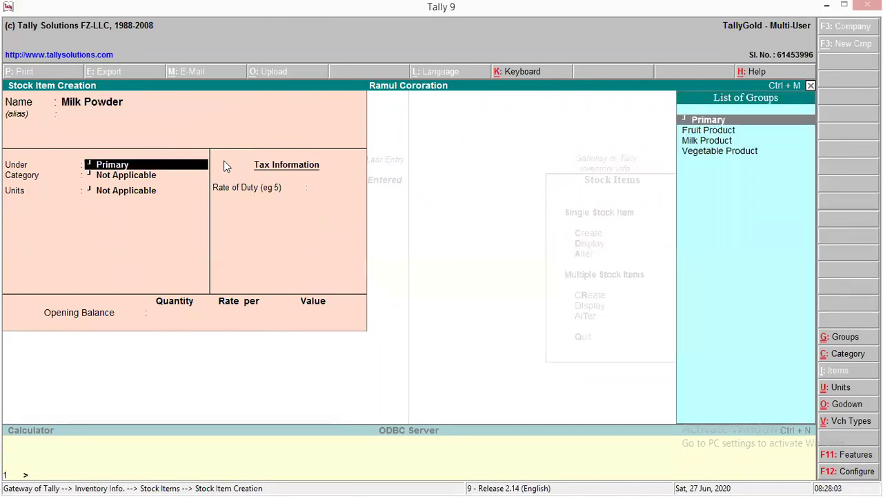
key(Down)
key(Down)
key(Return)
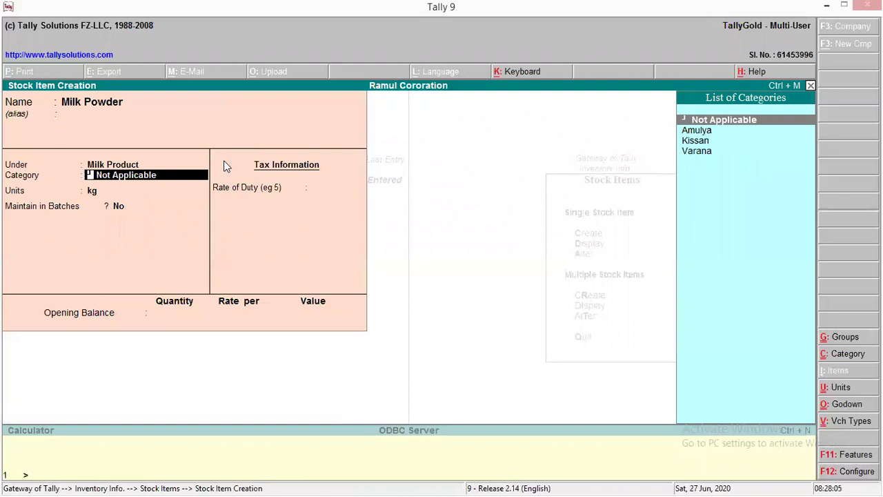
- Assign the Milk Powder item to the Amulya category with kg as its unit
key(Down)
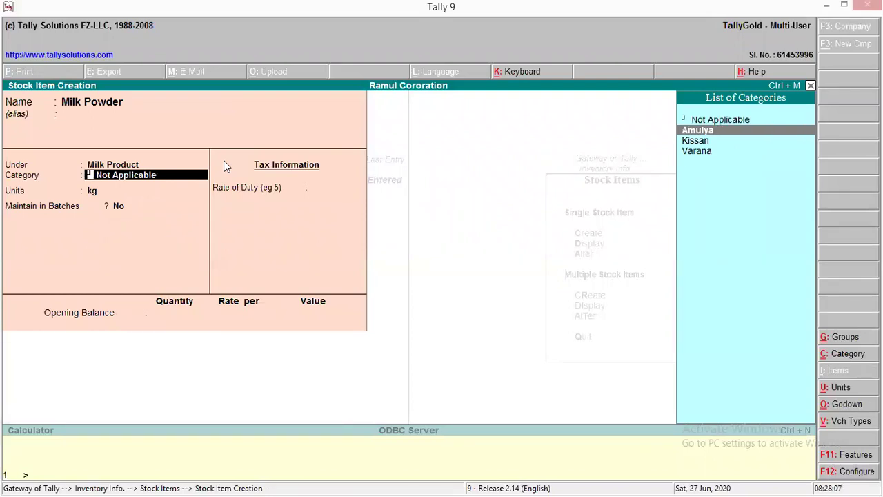
key(Down)
key(Up)
key(Return)
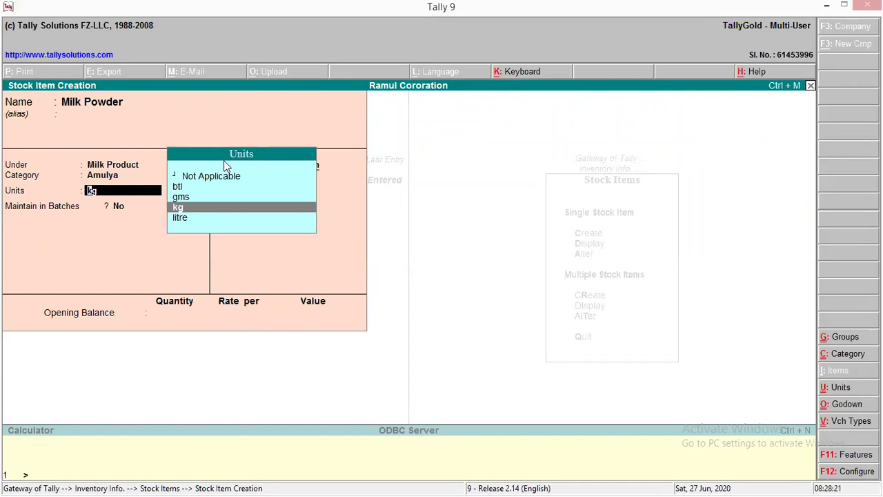
key(Return)
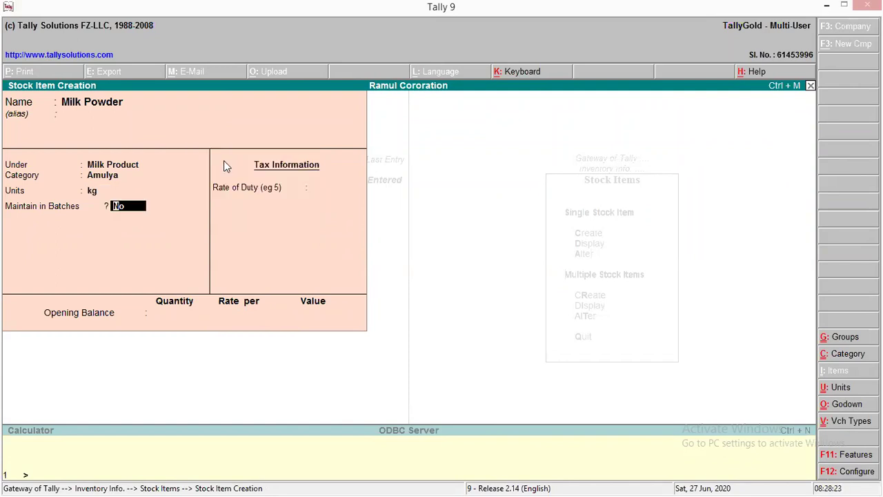
- Set Milk Powder to be maintained in batches with manufacturing and expiry dates, and save it without an opening balance
key(y)
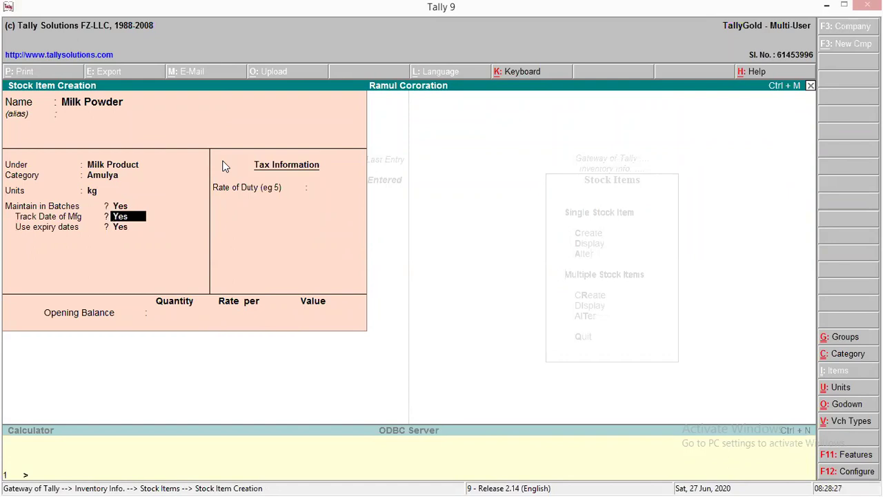
key(Return)
key(Return)
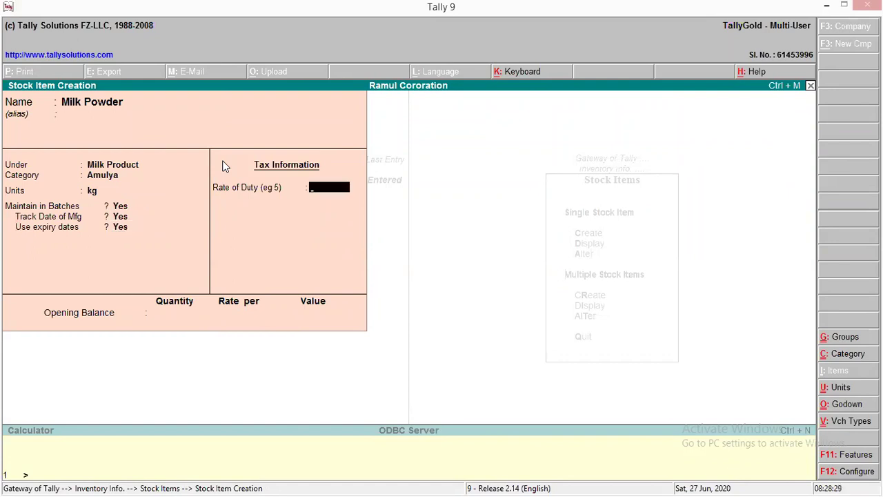
key(Return)
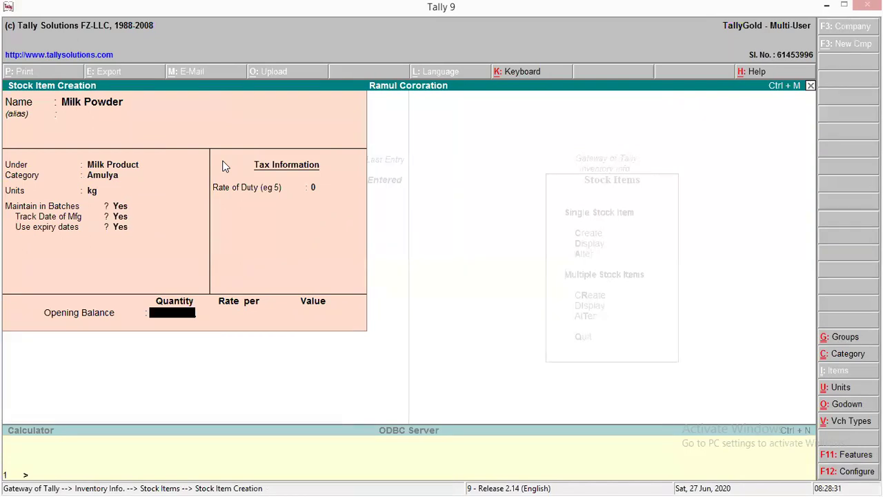
key(Return)
key(Return)
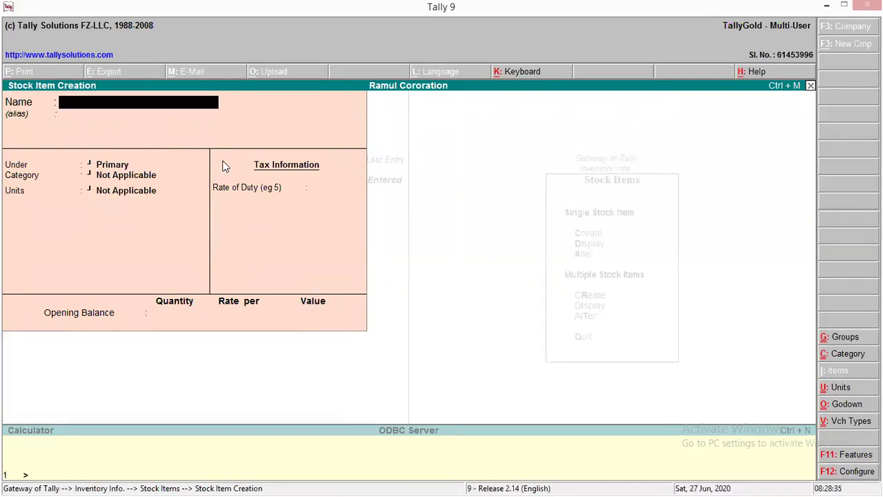
- Start a stock item named Squash under the Fruit Product group and assign it to the Kissan category
text(quash)
key(Return)
key(Return)
key(Down)
key(Return)
key(Down)
key(Down)
key(Return)
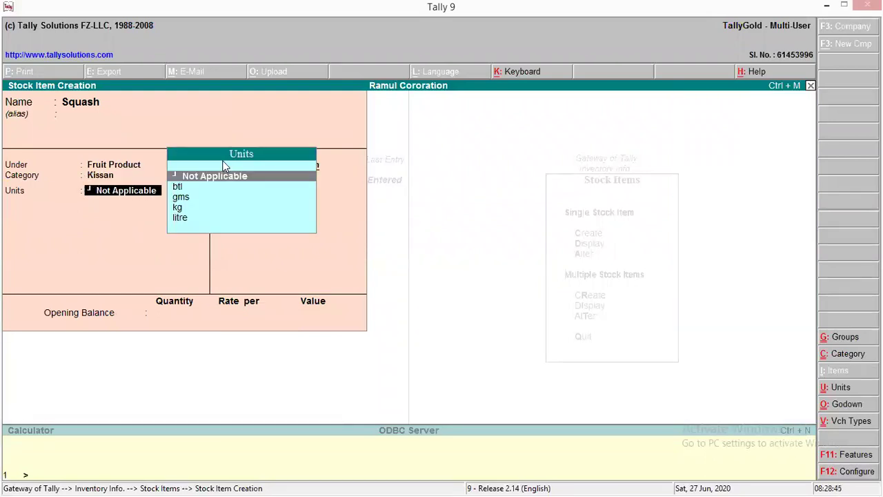
- Set the Squash item's unit to litre and maintain it in batches with manufacturing and expiry dates
key(Down)
key(Down)
key(Down)
key(Down)
key(Return)
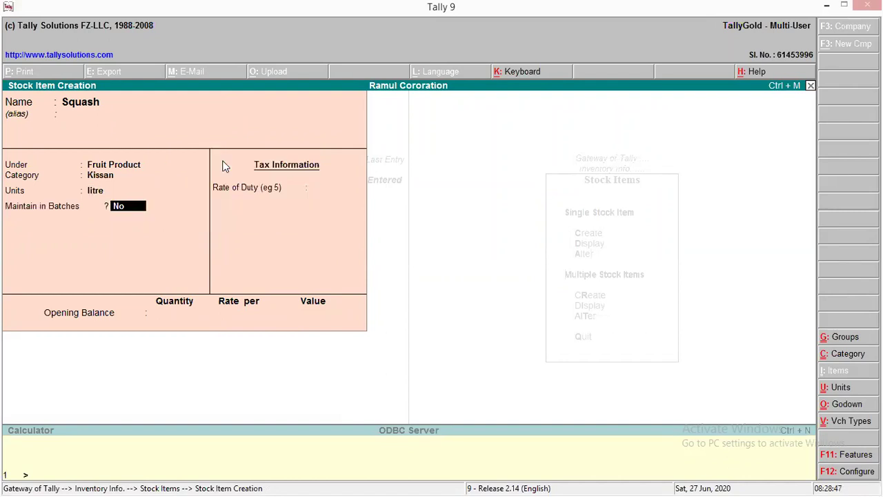
key(y)
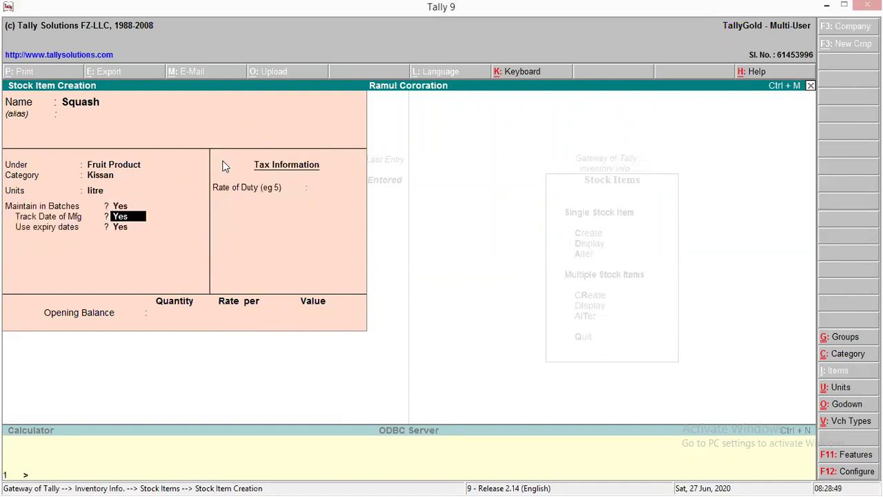
key(Return)
key(Return)
key(Return)
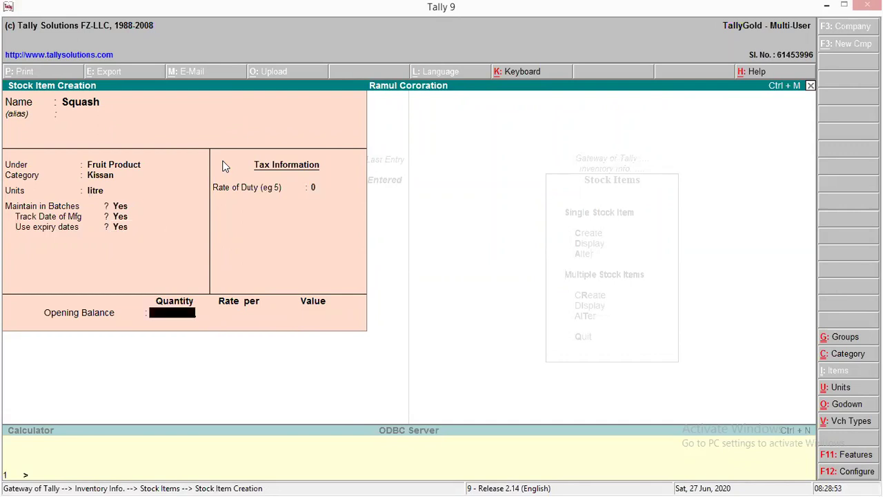
- Enter an opening quantity of 15 litre for Squash and allocate it to Baroda Godown as batch SO1
text(15)
key(Return)
key(Return)
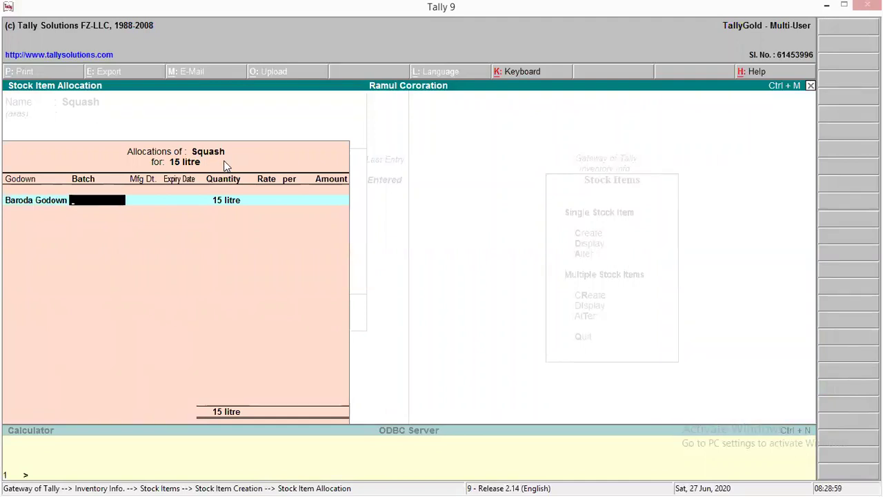
text(So1)
key(BackSpace)
key(BackSpace)
text(O1)
key(Return)
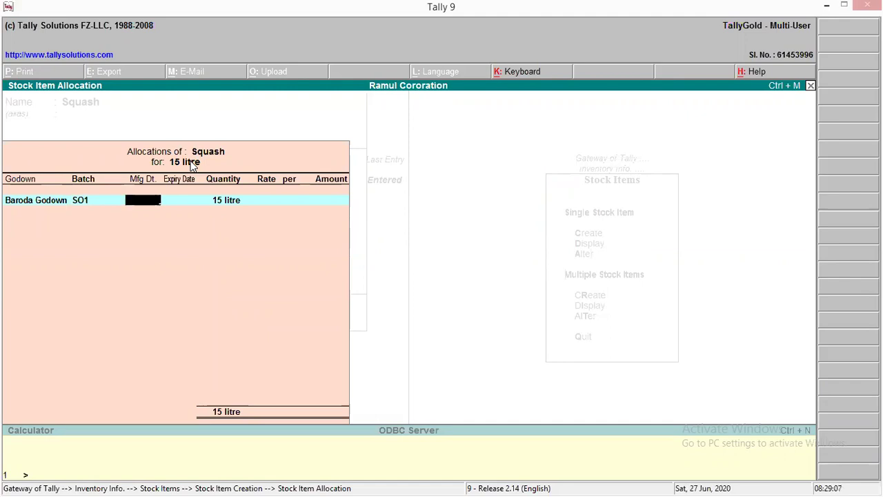
- Give the SO1 batch a manufacturing date of 1 March 2018 and an expiry period of 1 year
text(1marc)
key(Return)
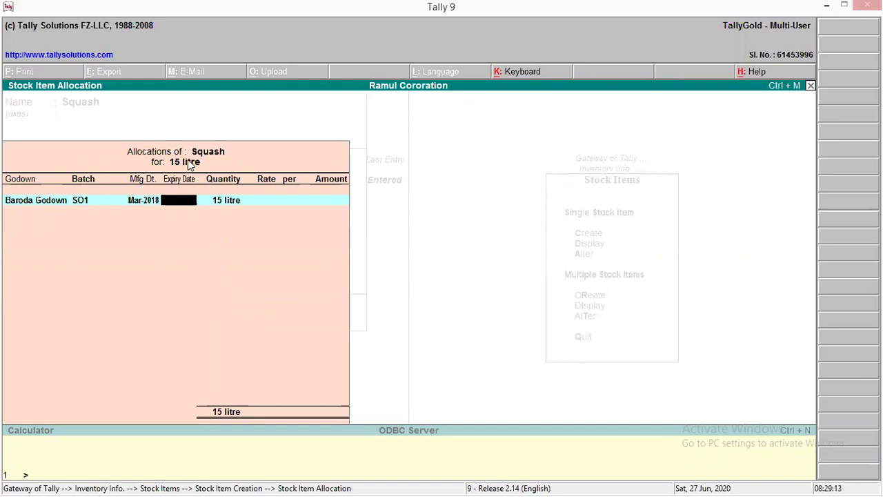
text(1y)
key(Return)
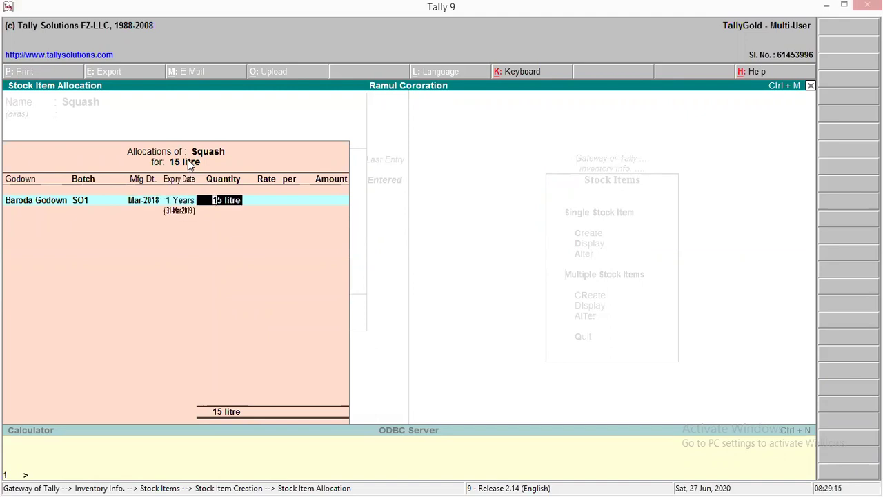
- Set the rate of the SO1 batch to 60 per litre and save the Squash item
key(Return)
text(60)
key(Return)
key(Return)
key(Return)
key(Return)
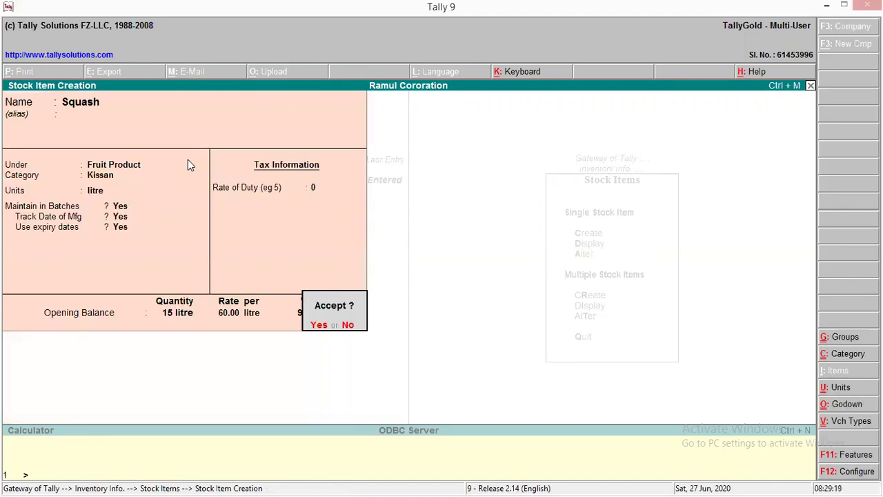
key(Return)
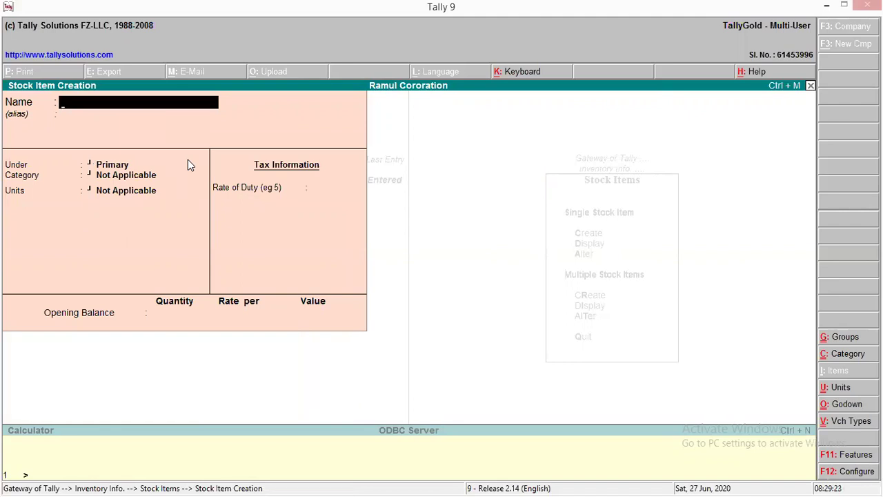
- Start a stock item named Fruit Juice under the Fruit Product group
text(Fruit)
text( Pr)
text(o)
key(BackSpace)
key(BackSpace)
key(BackSpace)
key(BackSpace)
text(Juice)
key(Return)
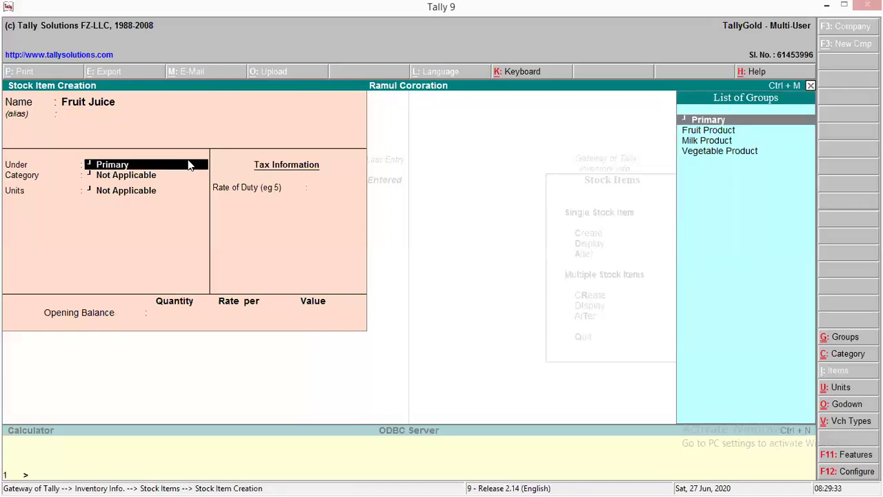
key(Down)
key(Return)
- Assign the Fruit Juice item to the Kissan category with litre as its unit
key(f)
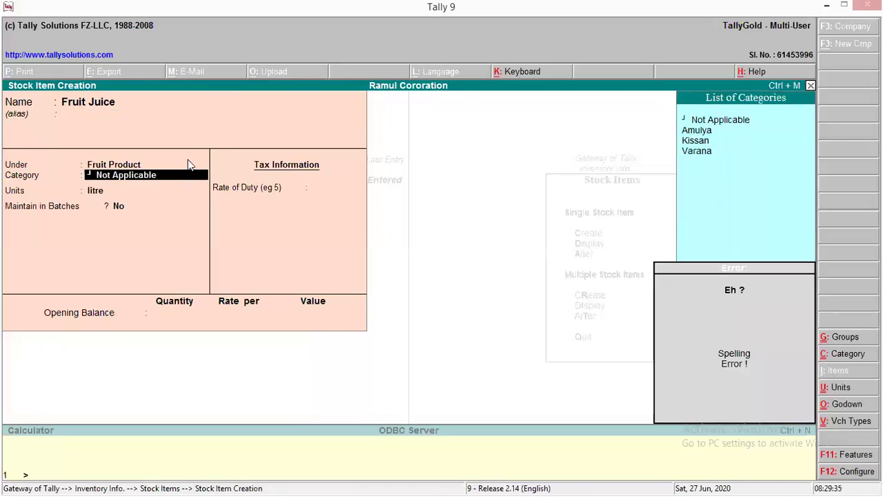
key(BackSpace)
key(Down)
key(Down)
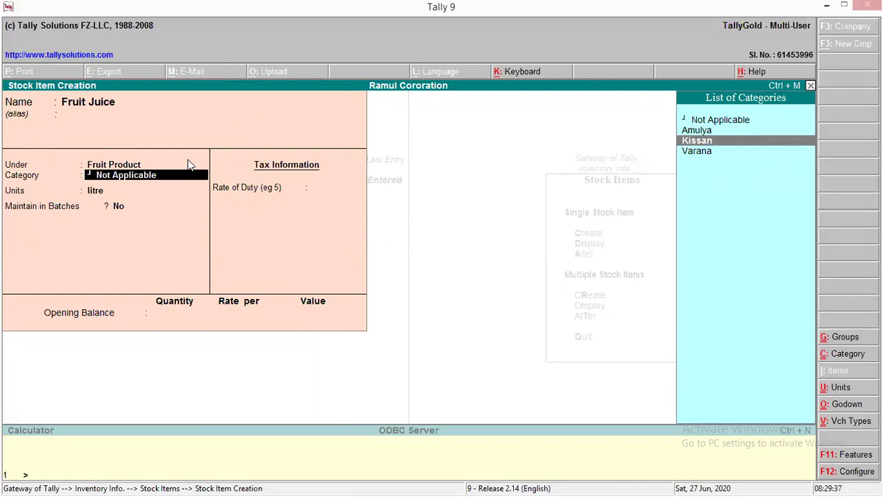
key(Return)
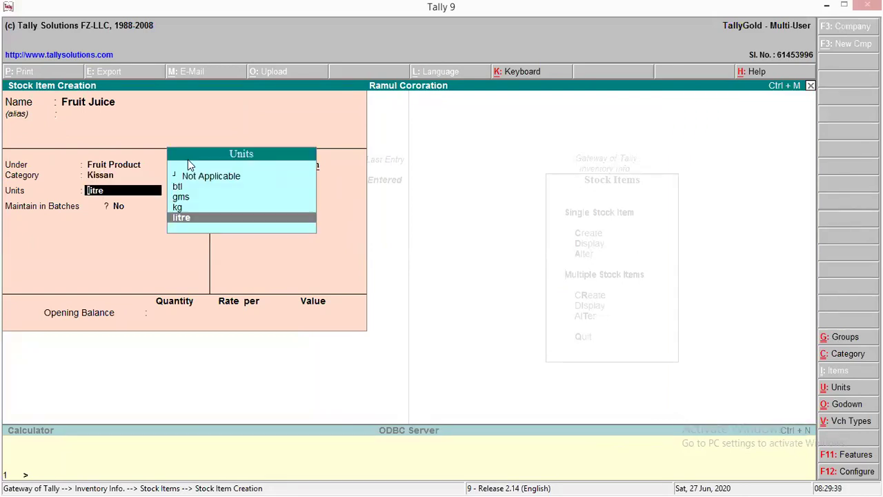
key(Return)
- Set Fruit Juice to be maintained in batches with manufacturing and expiry dates, and save it without an opening balance
key(y)
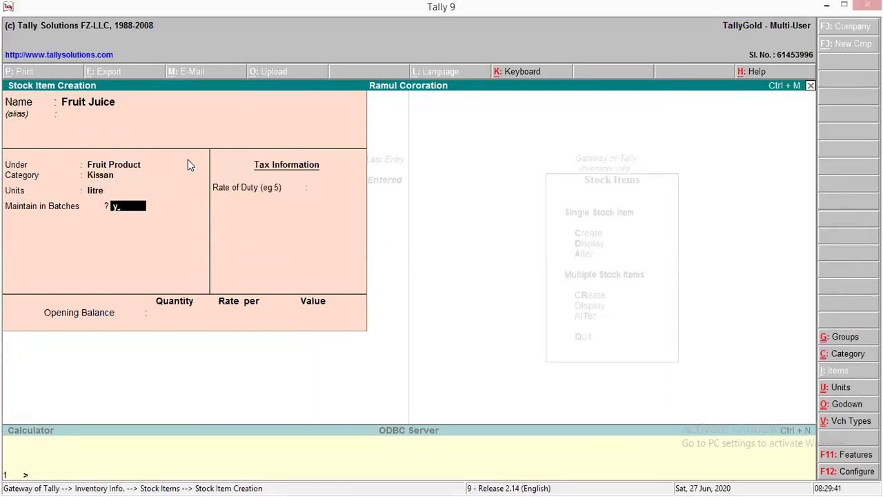
key(Return)
key(y)
key(Return)
key(y)
key(Return)
key(Return)
key(Return)
key(y)
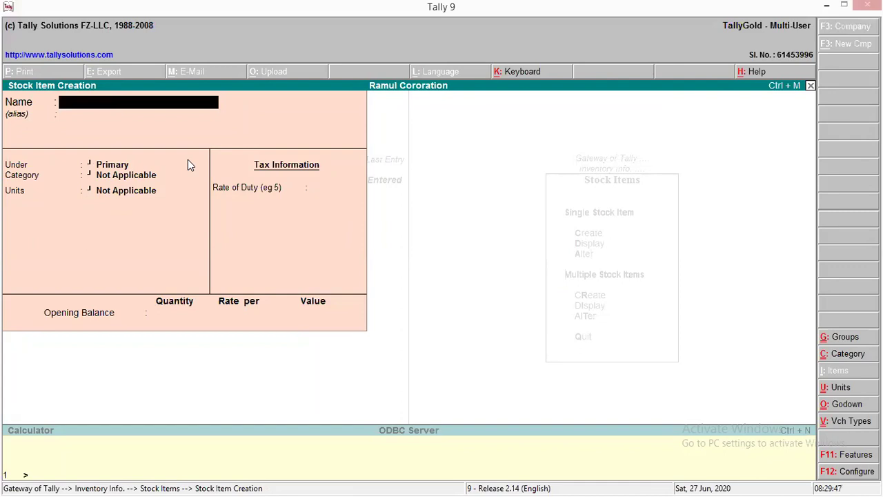
- Start a stock item named Fruit Pickles under the Fruit Product group
text(Fruit Pickles)
key(Return)
key(Return)
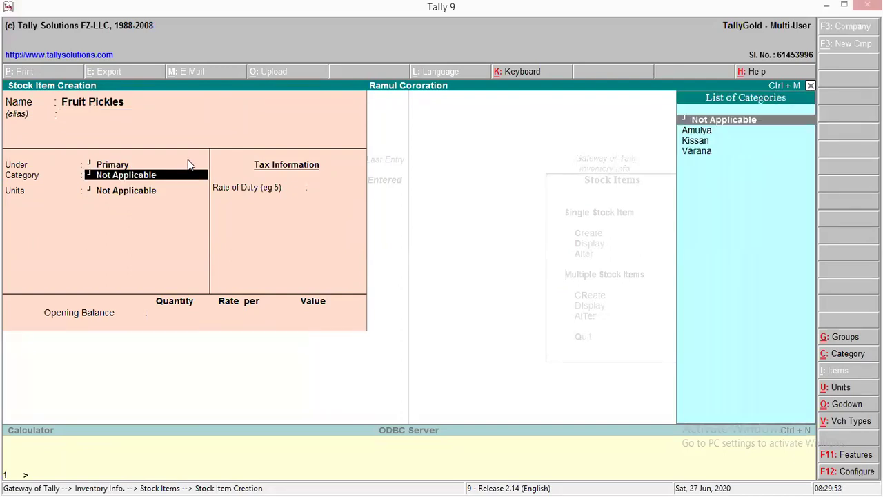
key(BackSpace)
key(Down)
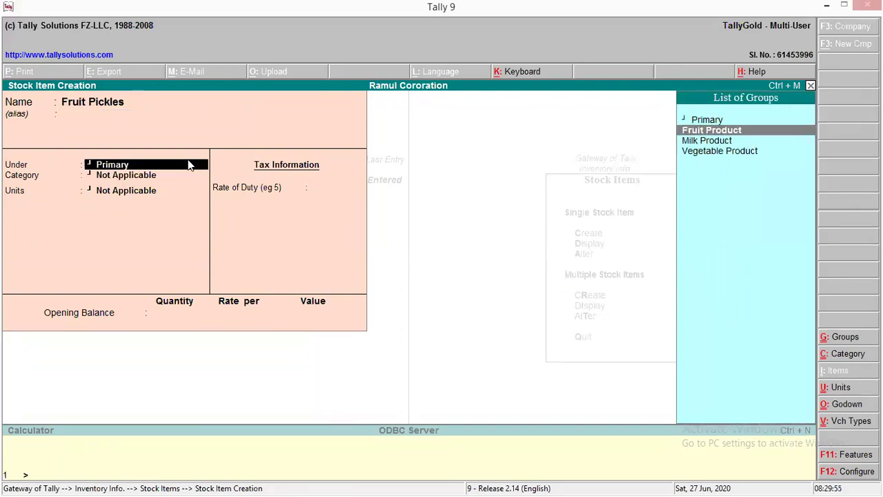
key(Return)
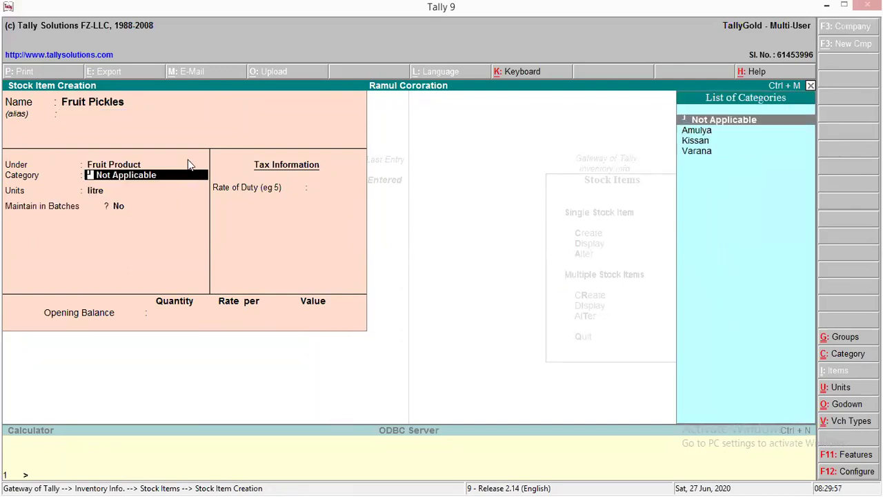
- Assign the Fruit Pickles item to the Varana category with btl as its unit
key(Down)
key(Down)
key(Down)
key(Return)
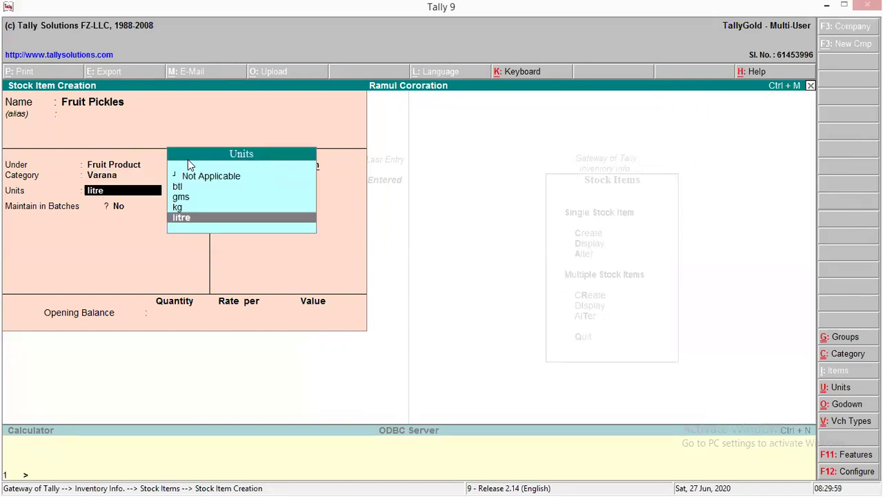
key(Up)
key(Up)
key(Up)
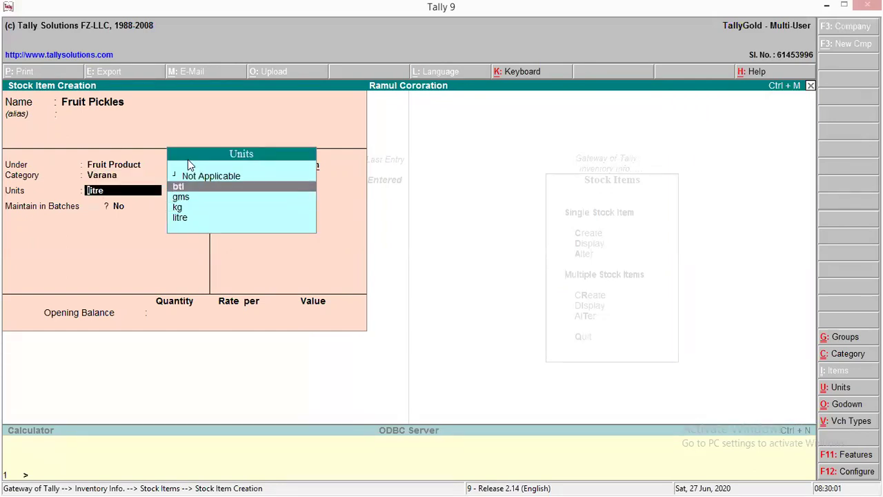
key(Return)
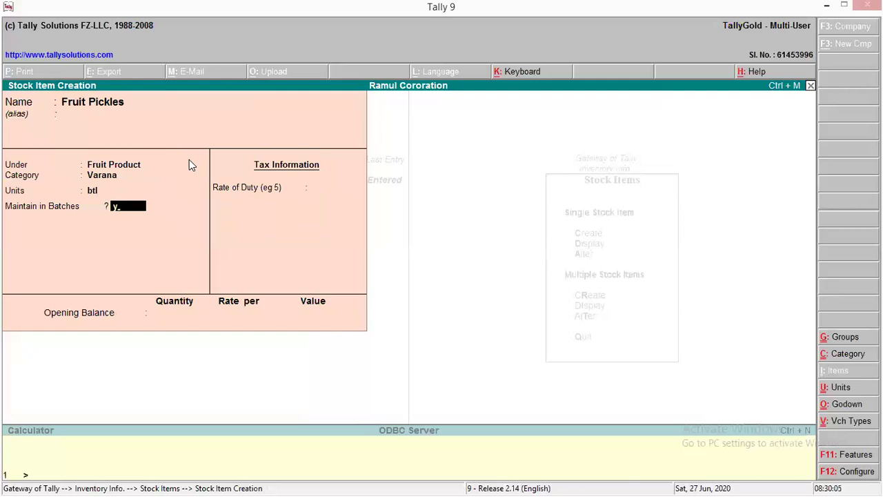
- Set Fruit Pickles to be maintained in batches with manufacturing and expiry dates, and save it without an opening balance
text(y)
key(Return)
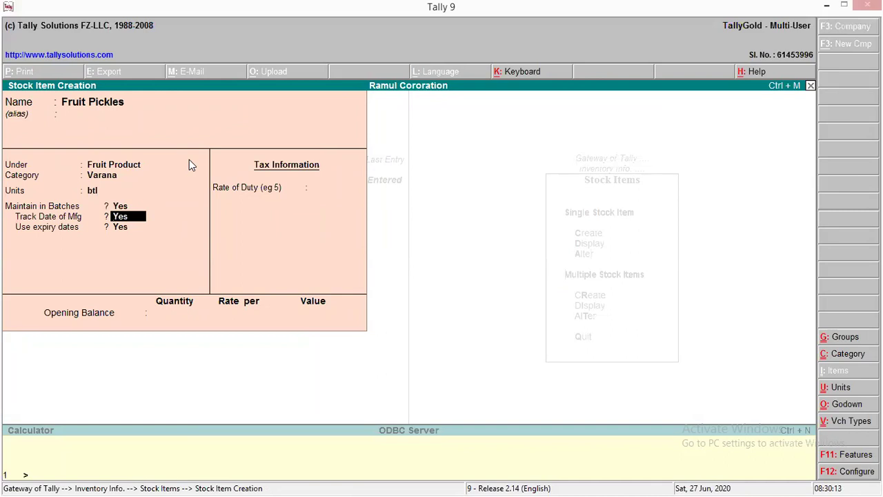
key(Return)
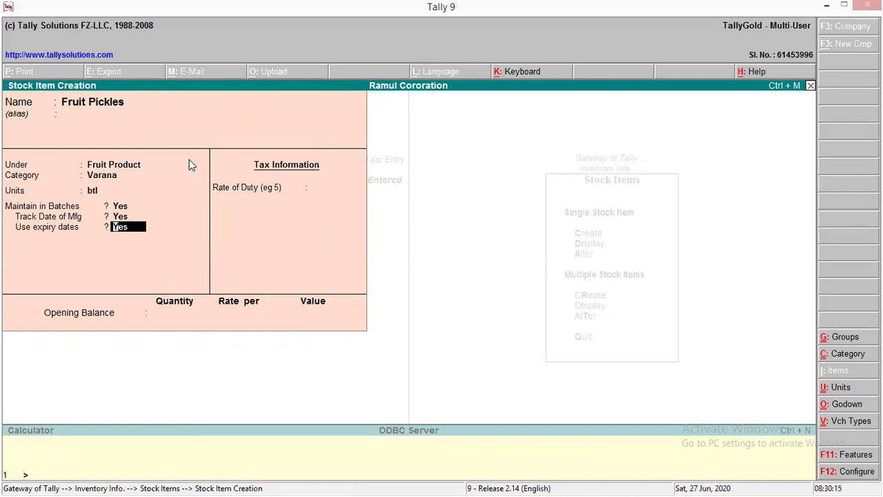
key(Return)
key(Return)
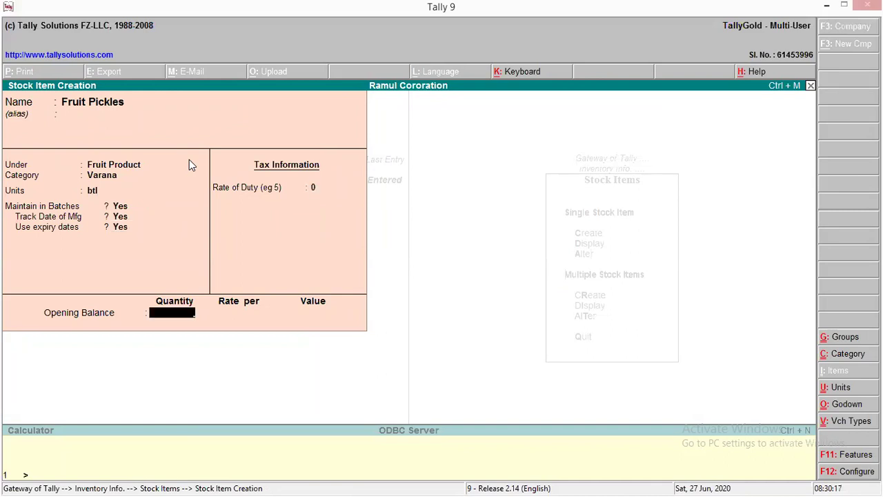
key(Return)
key(Return)
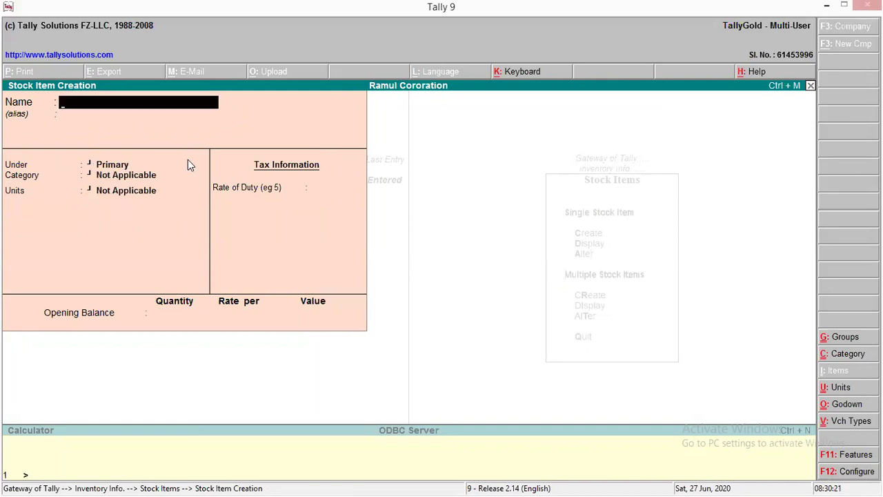
- Start a stock item named Ginder Garlic Paste under the Vegetable Product group
text(Ginder Garlic Paste)
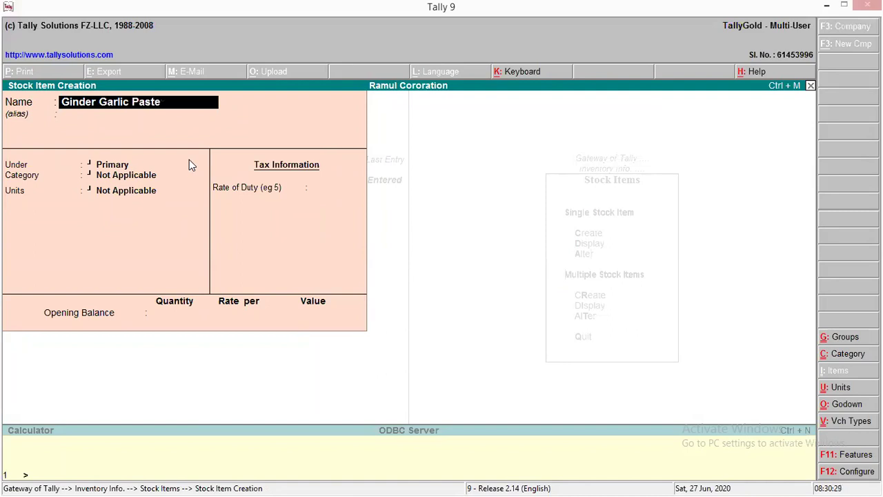
key(Return)
key(Return)
key(Down)
key(Down)
key(Down)
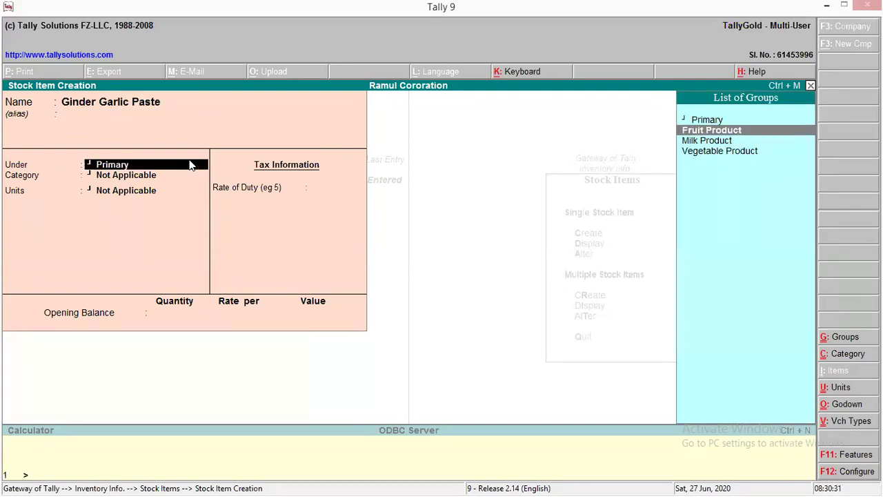
key(Return)
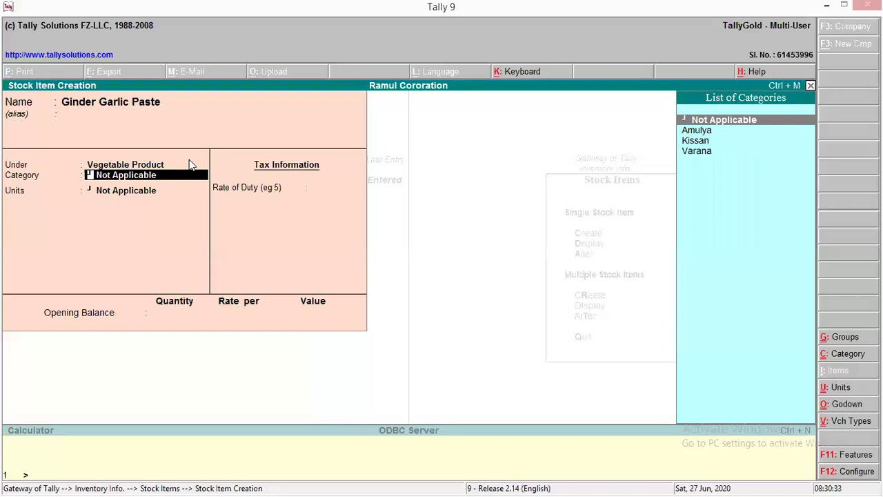
- Assign the Ginder Garlic Paste item to the Kissan category with gms as its unit
key(Down)
key(Down)
key(Return)
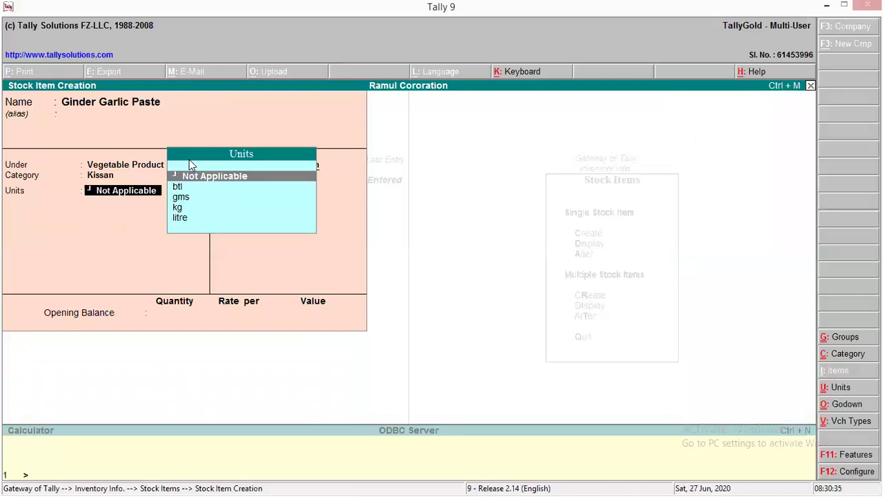
key(Down)
key(Down)
key(Return)
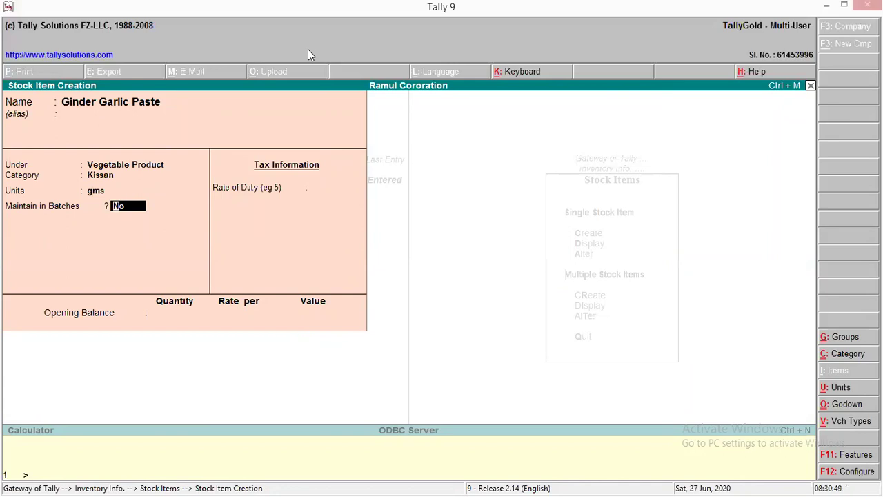
- Leave Ginder Garlic Paste without batches and allocate an opening quantity of 500 gms to Baroda Godown
key(Return)
key(Return)
text(500)
key(Return)
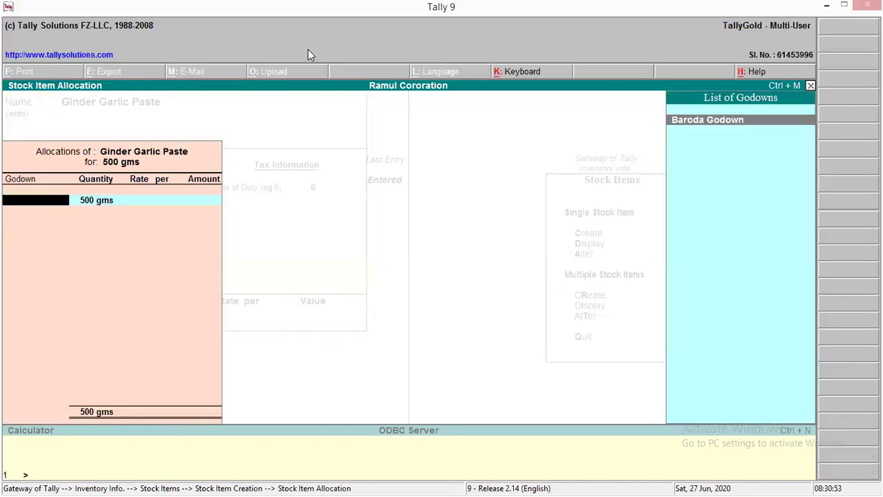
key(Return)
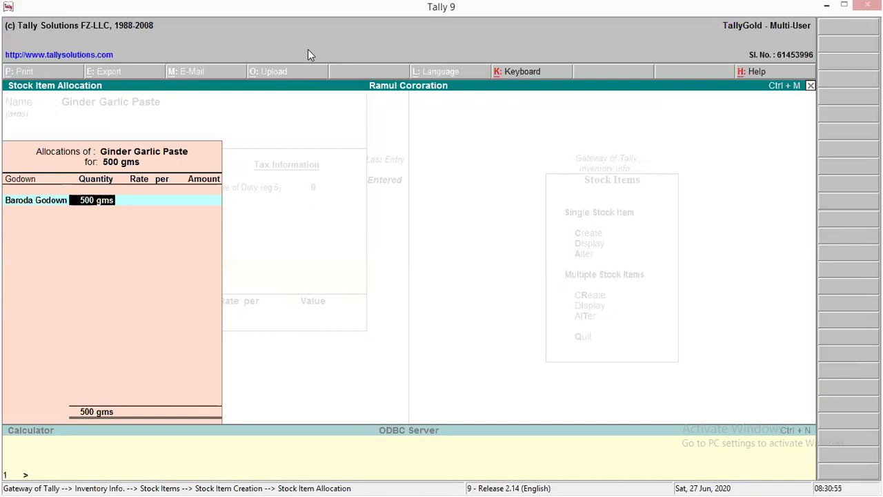
- Set the opening rate of Ginder Garlic Paste to 5 per gms and save the item
key(Return)
text(5)
key(Return)
key(Return)
key(Return)
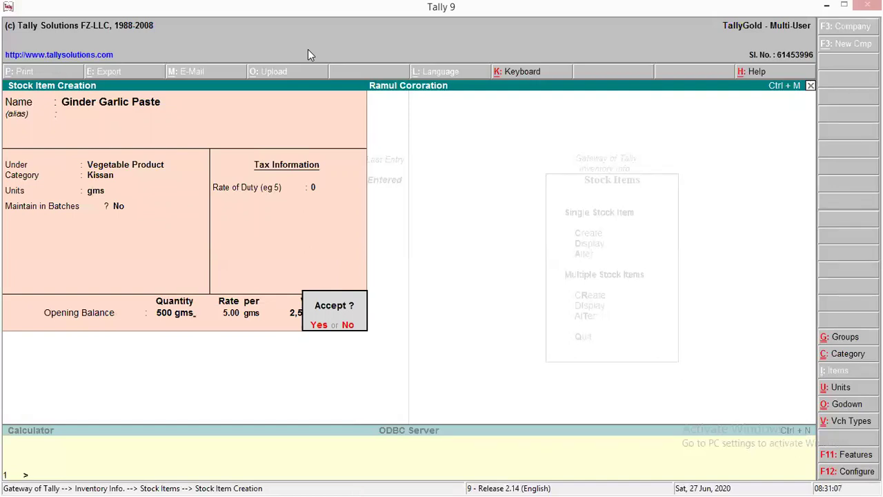
key(Return)
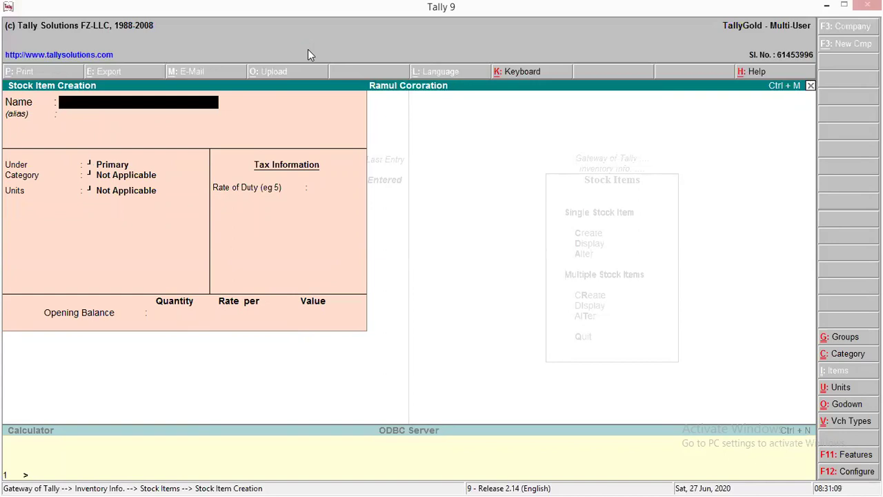
- Start a stock item named Veg.Pickles under the Vegetable Product group and assign it to the Kissan category
text(Veg.Pickles)
key(Return)
key(Down)
key(Down)
key(Down)
key(Return)
key(Down)
key(Down)
key(Return)
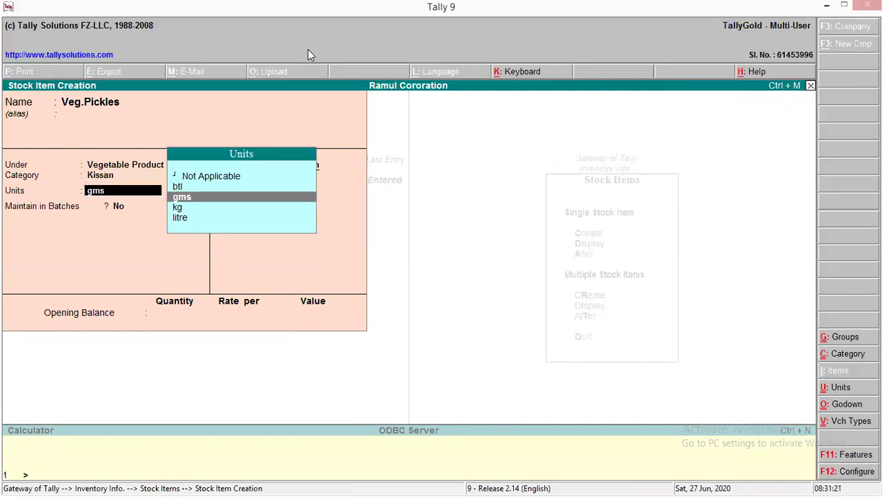
- Set the Veg.Pickles unit to btl, keep it without batches or opening stock, and save the item
key(Down)
key(Down)
key(Up)
key(Up)
key(Up)
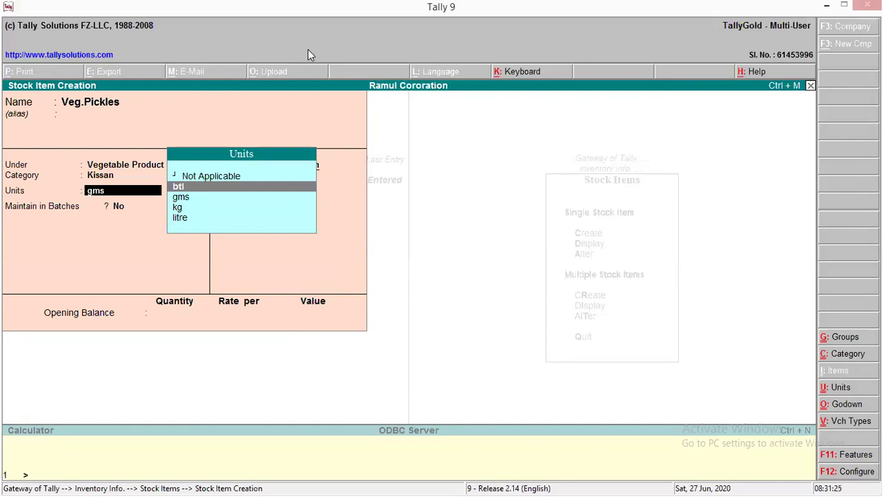
key(Return)
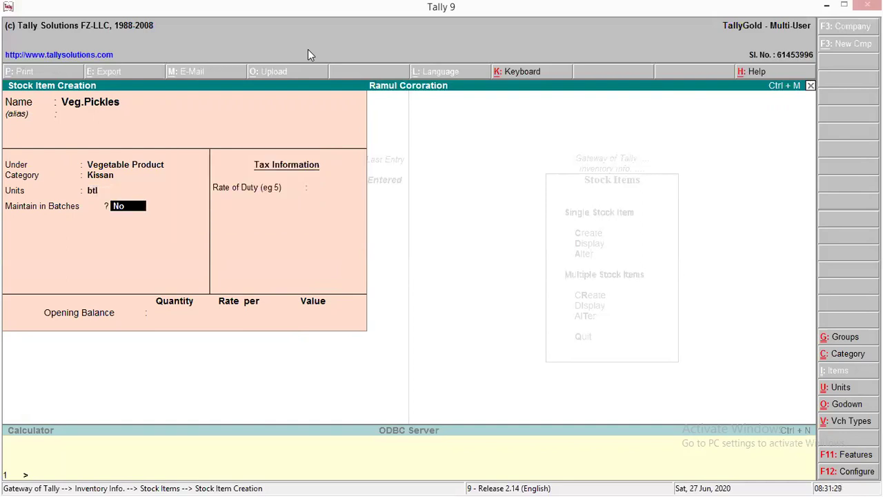
key(Return)
key(Return)
key(Return)
key(Return)
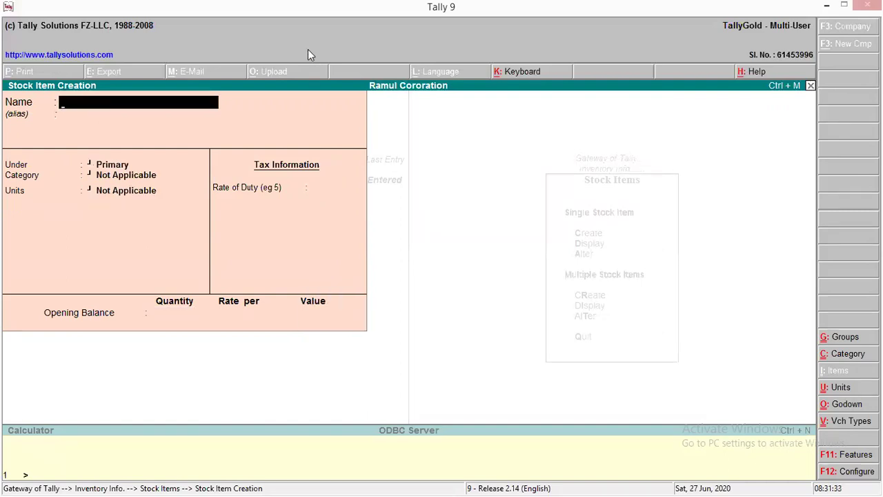
- Start a stock item named Veg.Juice under the Vegetable Product group
text(Veg.Juicw)
key(BackSpace)
text(e)
key(Return)
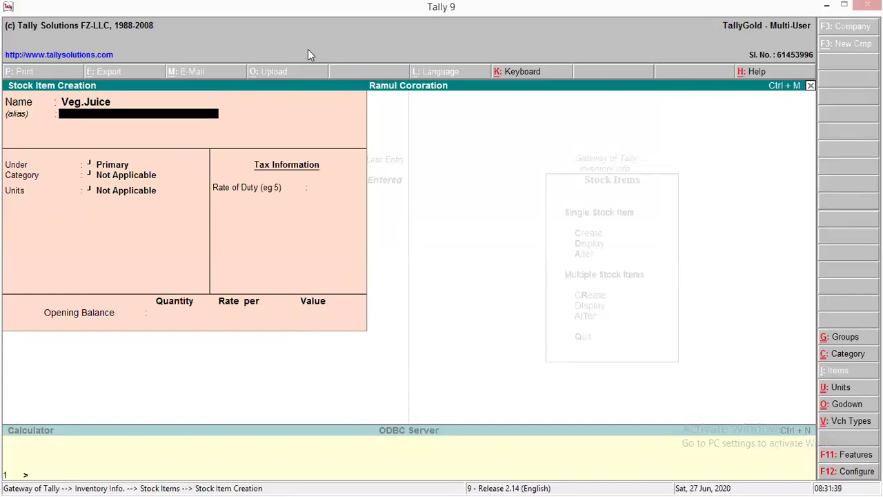
key(Return)
key(Down)
key(Down)
key(Down)
key(Return)
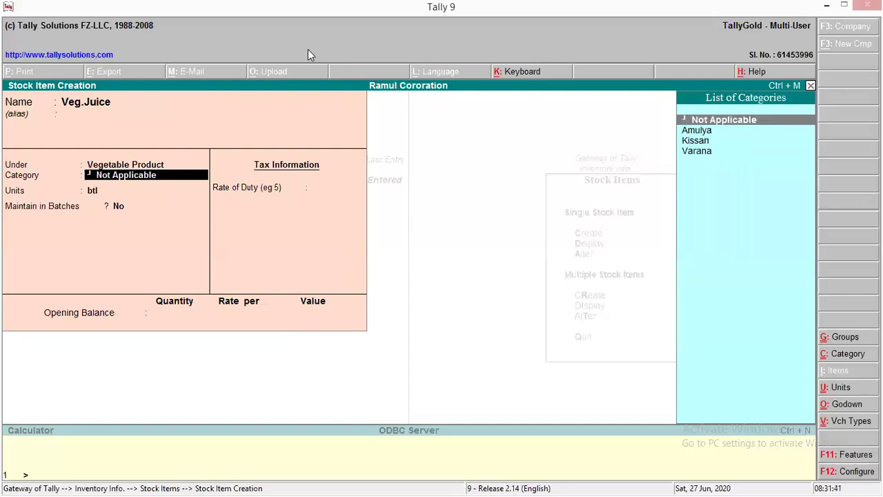
- Assign Veg.Juice to the Amulya category with litre as its unit
key(Down)
key(Return)
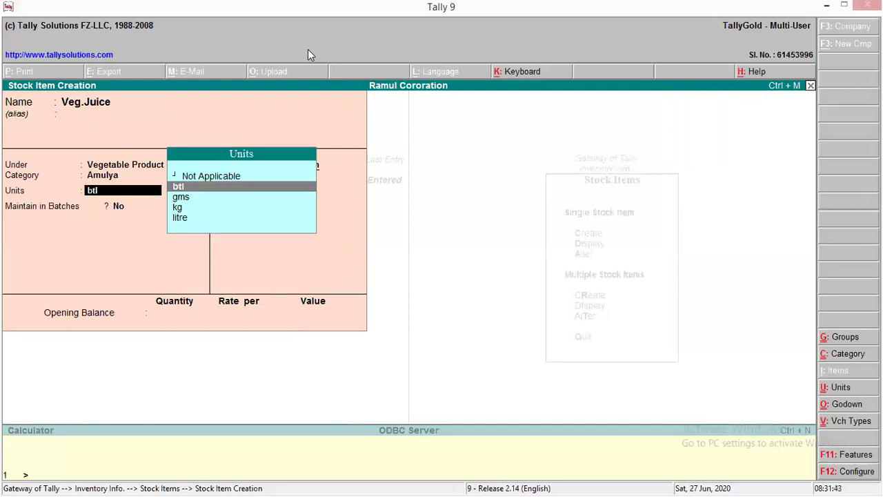
key(Down)
key(Down)
key(Down)
key(Return)
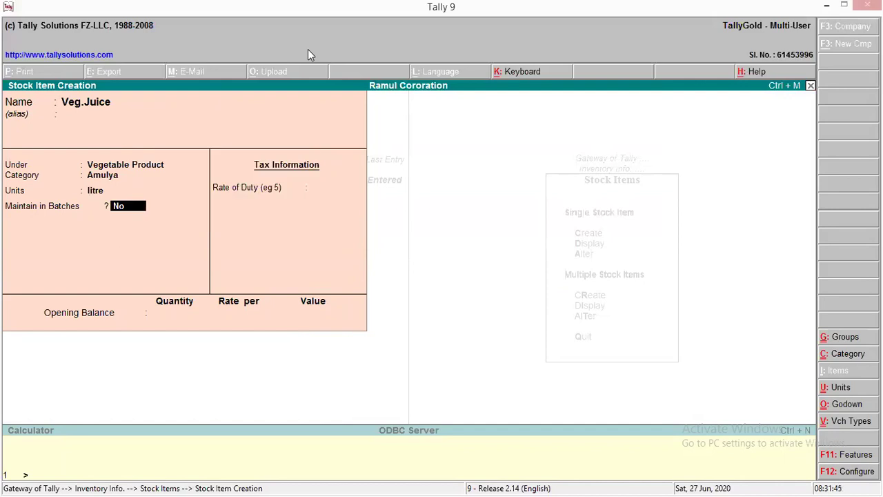
- Maintain Veg.Juice in batches with manufacturing and expiry dates, and allocate an opening quantity of 15 litre to Baroda Godown
text(y)
key(Return)
key(Return)
key(Return)
key(Return)
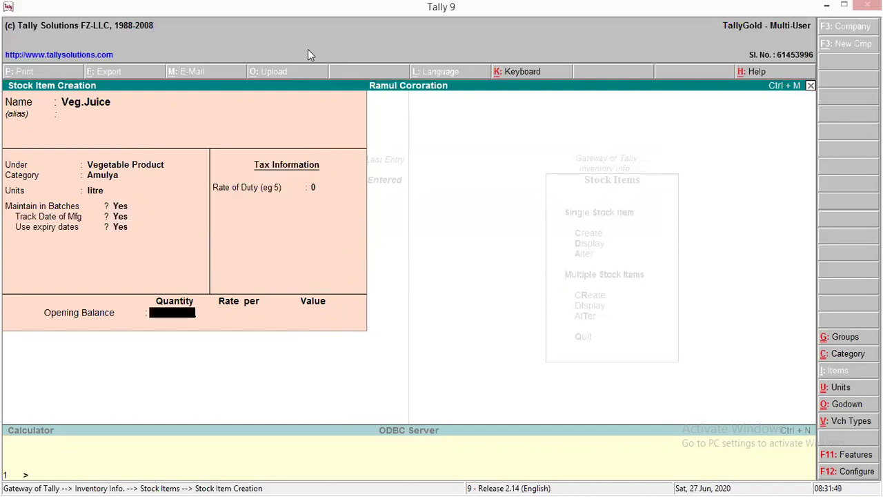
text(15)
key(Return)
key(Return)
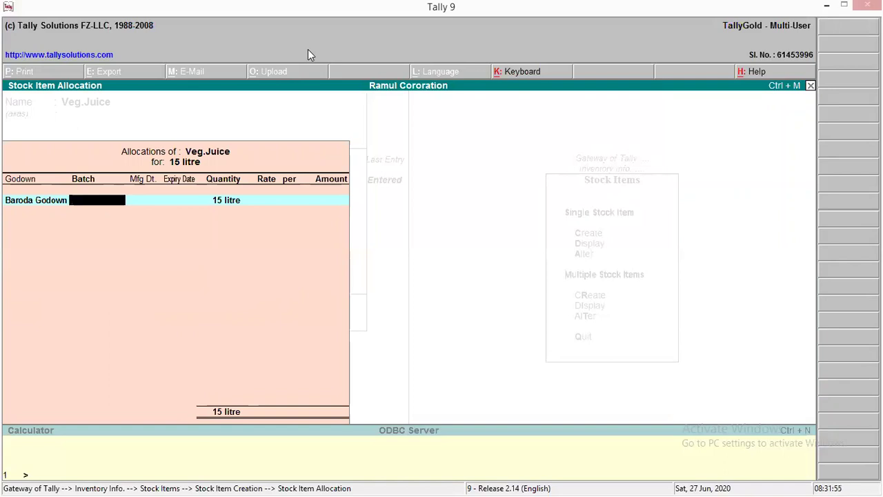
- Enter batch VG01 for the 15 litre of Veg.Juice, manufactured on 1 January and expiring after 1 year
text(V)
text(G01)
key(Return)
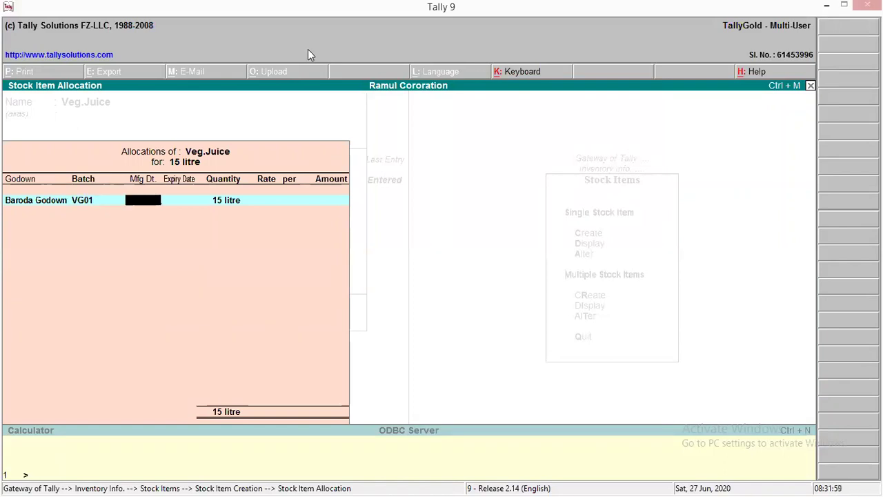
text(1jan)
key(Return)
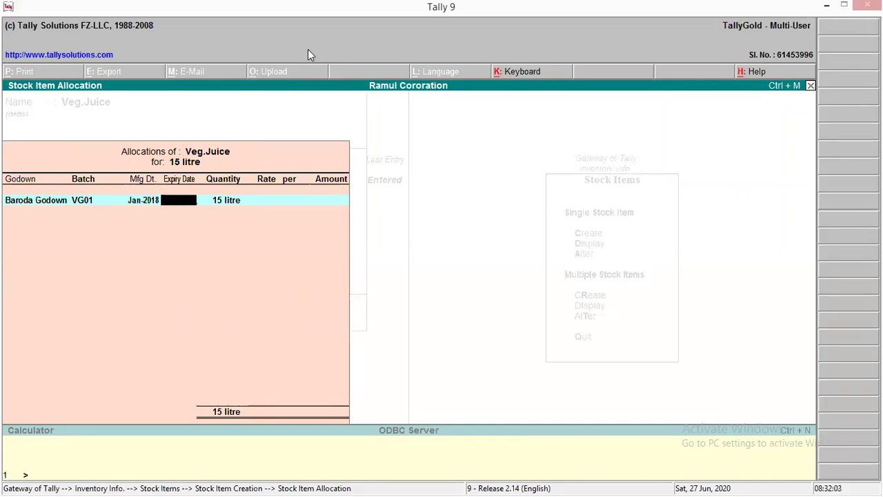
text(1yr)
key(Return)
key(Return)
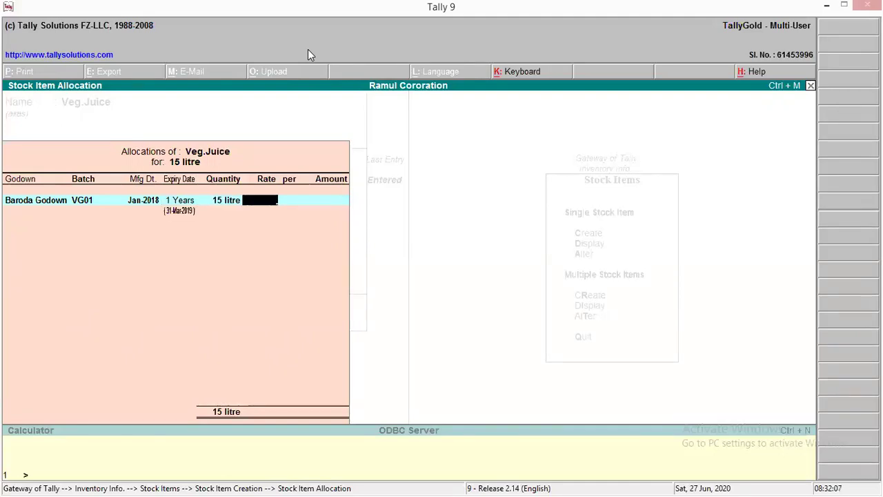
- Set the opening rate of Veg.Juice to 100 per litre, save the item and leave stock item creation for Inventory Info
text(100)
key(Return)
key(Return)
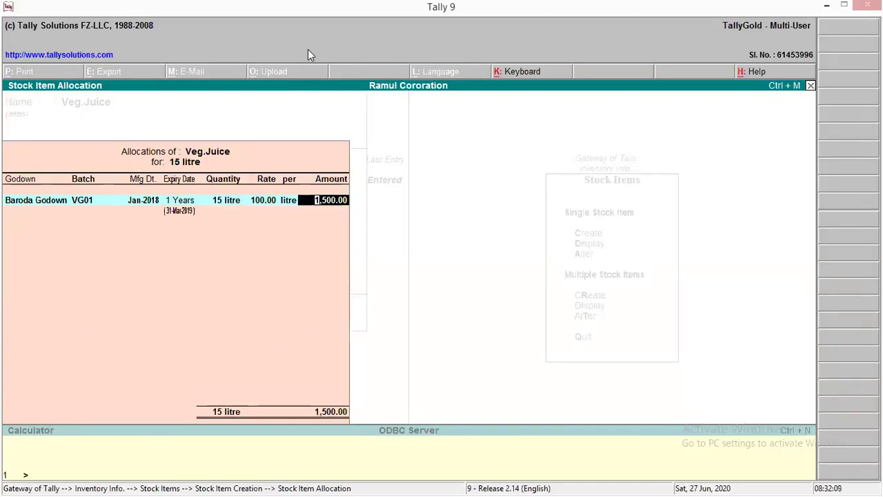
key(Return)
key(Return)
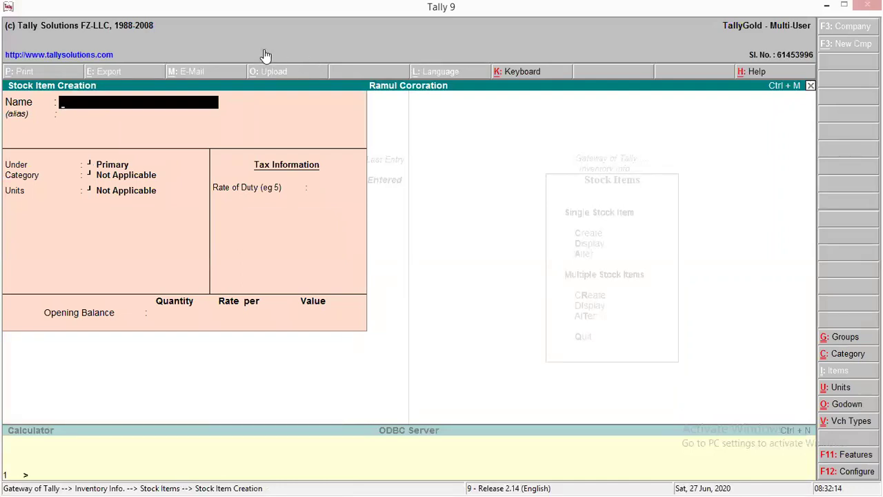
key(Escape)
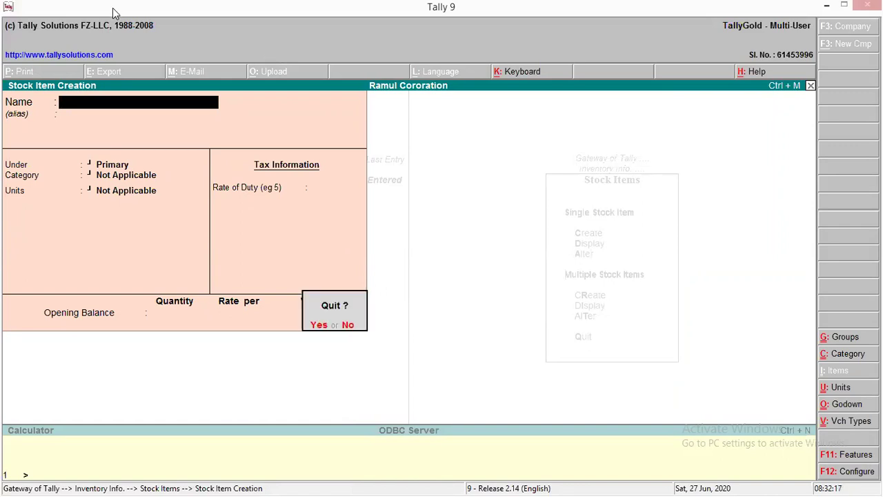
key(y)
key(Escape)
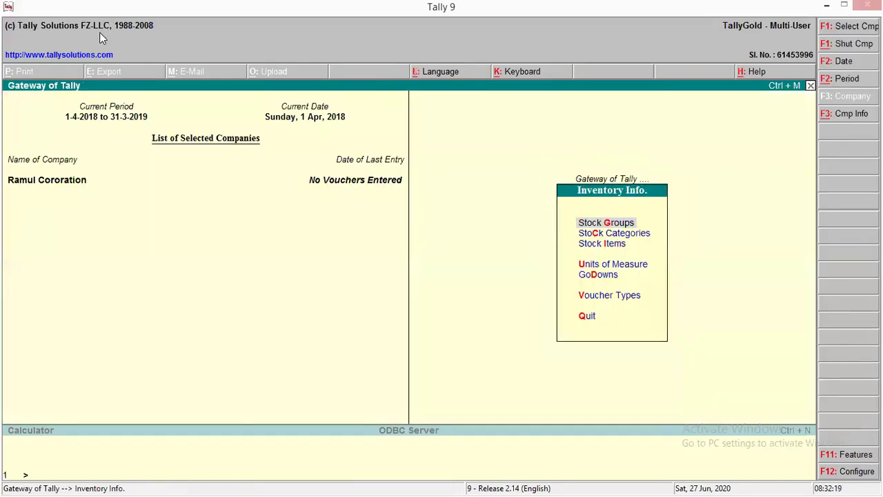
- Switch to the Inventory Question PDF in Chrome and read questions 6 and 7 on the General and Bhuj price lists
click(828, 7)
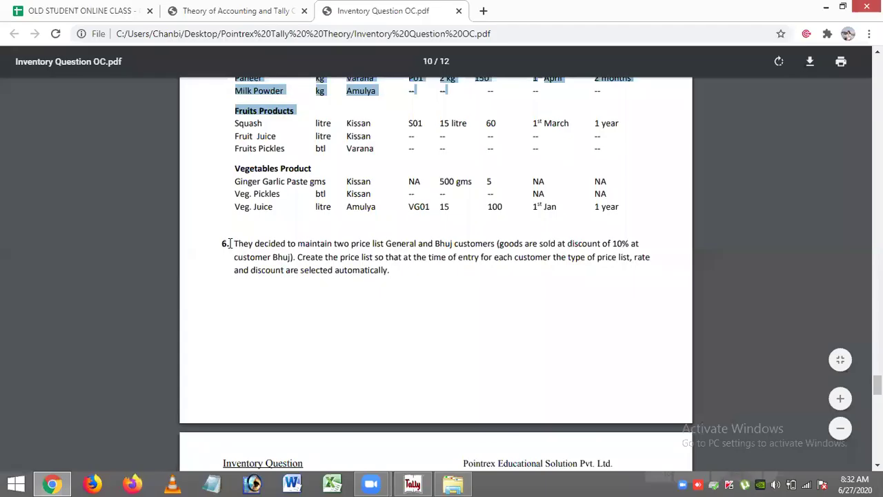
drag(230, 243, 502, 245)
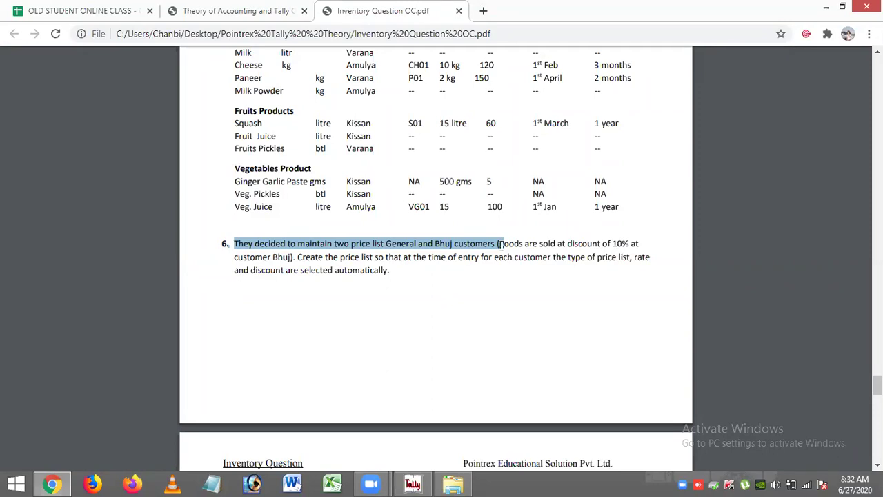
drag(502, 244, 509, 266)
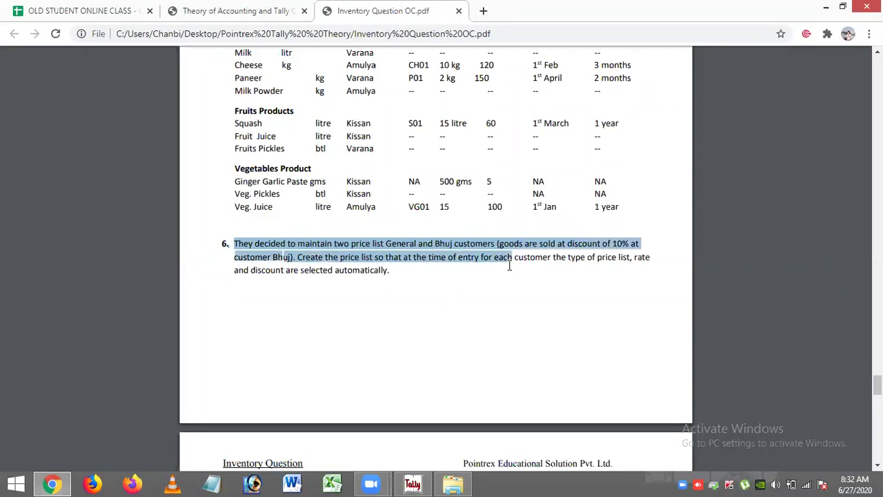
drag(466, 281, 297, 256)
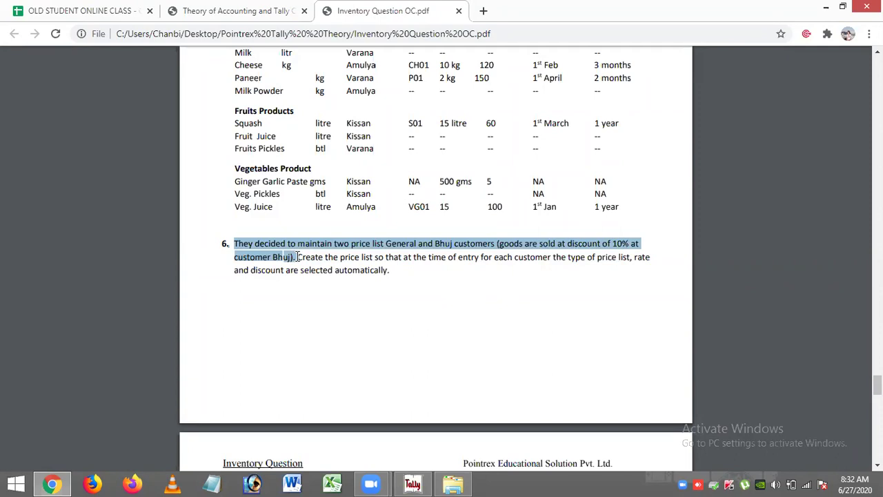
click(304, 268)
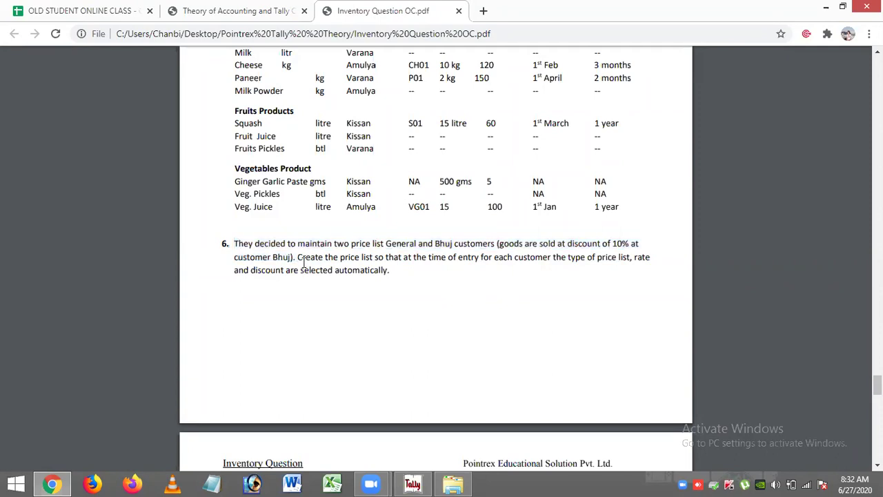
drag(298, 256, 404, 272)
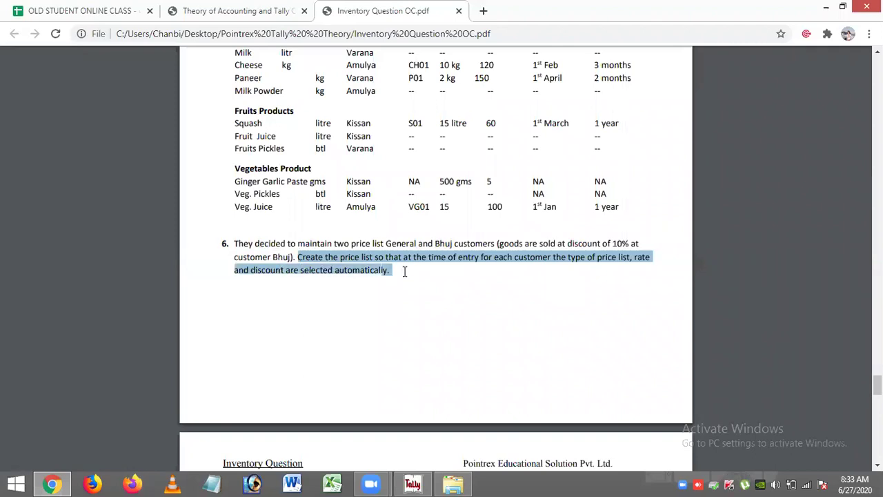
click(404, 272)
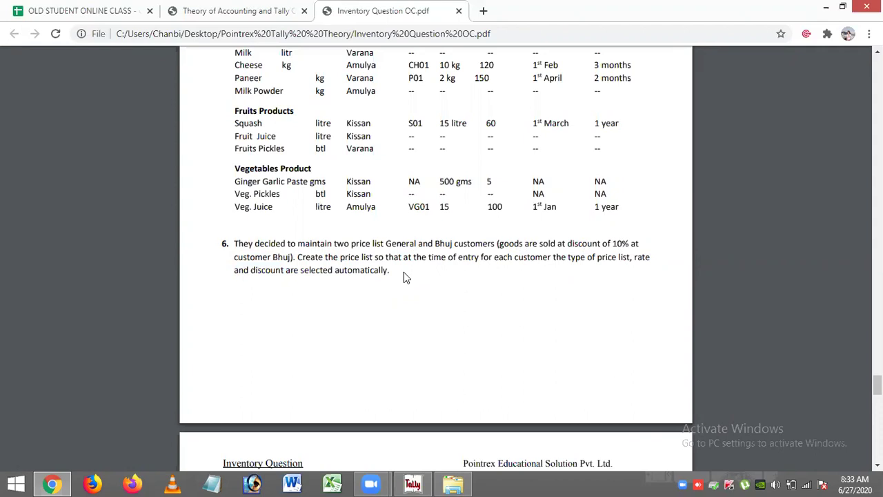
scroll(366, 277, down, 2)
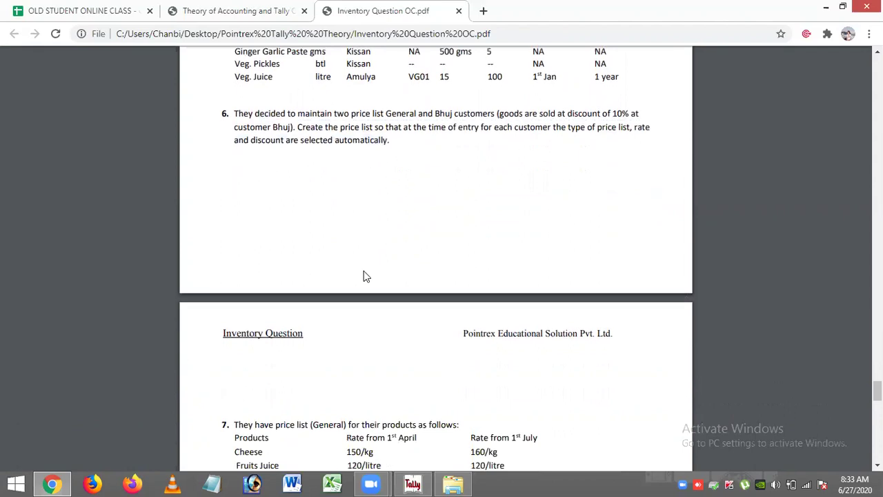
scroll(373, 142, down, 1)
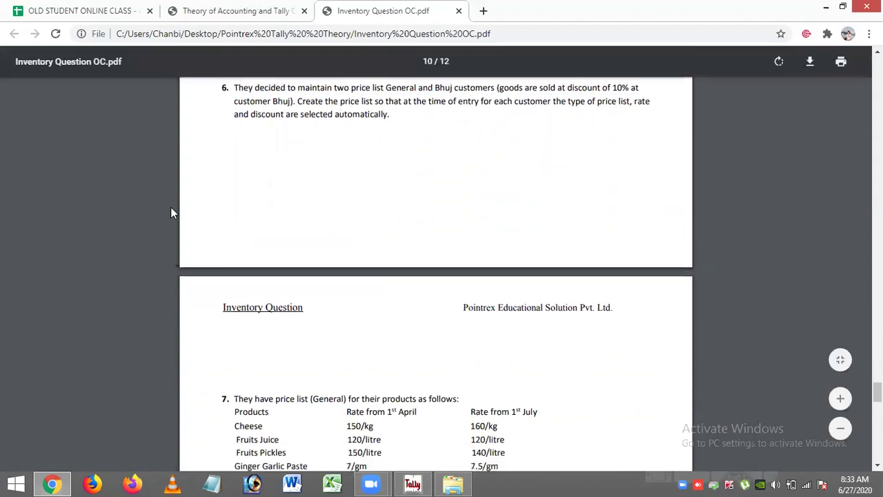
scroll(289, 407, down, 1)
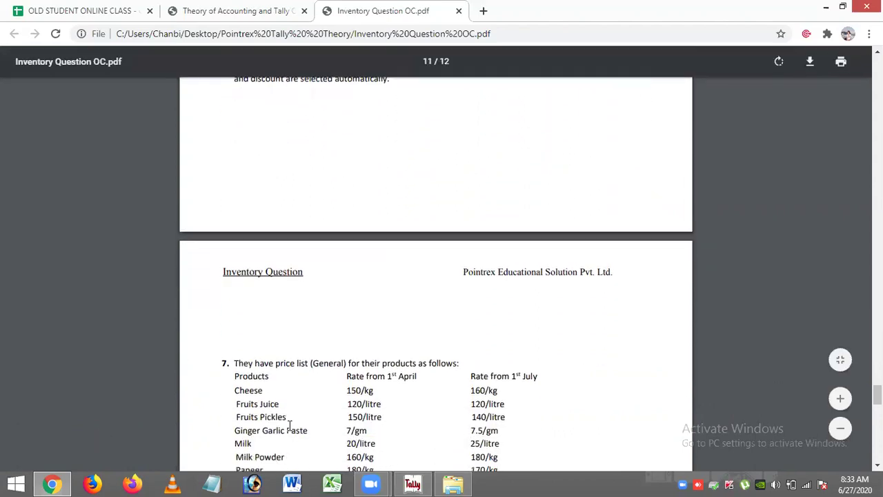
scroll(316, 369, down, 2)
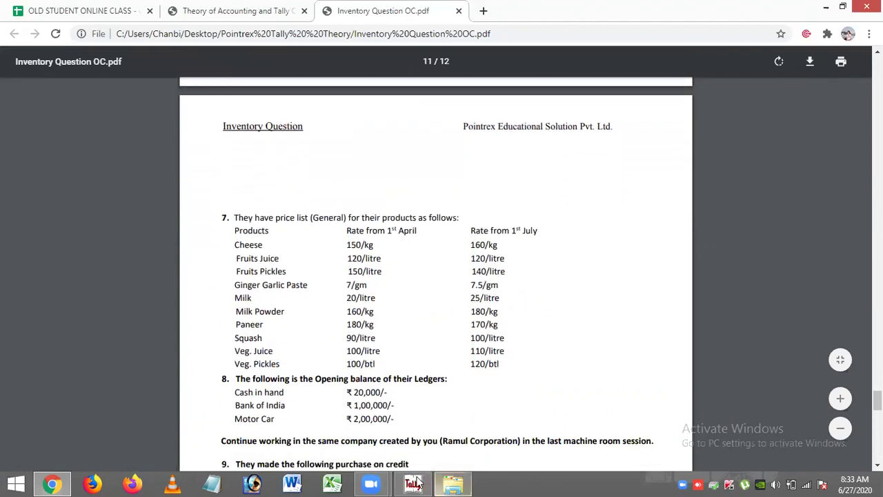
- Switch back to Tally 9 and enable Use Multiple Price Levels in the company's inventory features
key(alt+Tab)
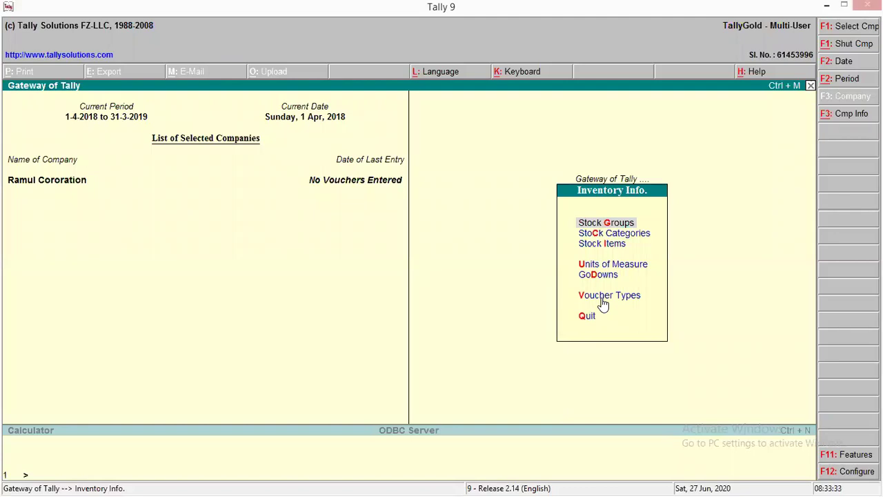
key(F11)
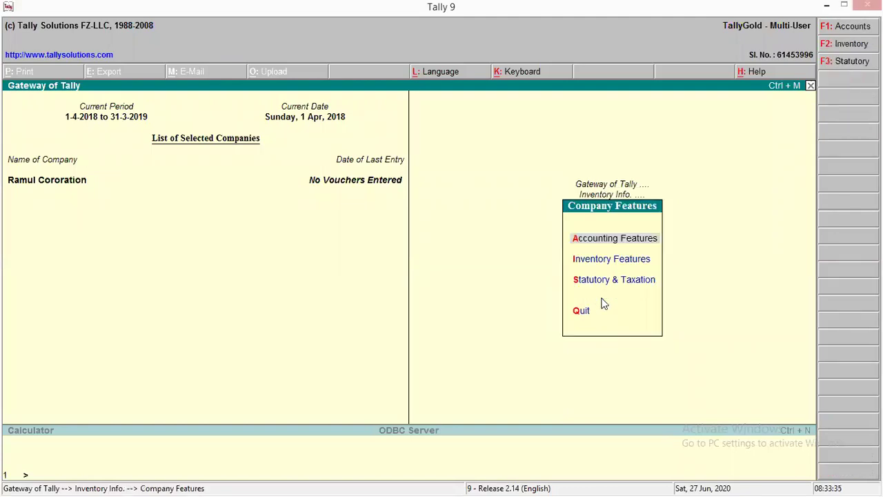
key(Down)
key(Return)
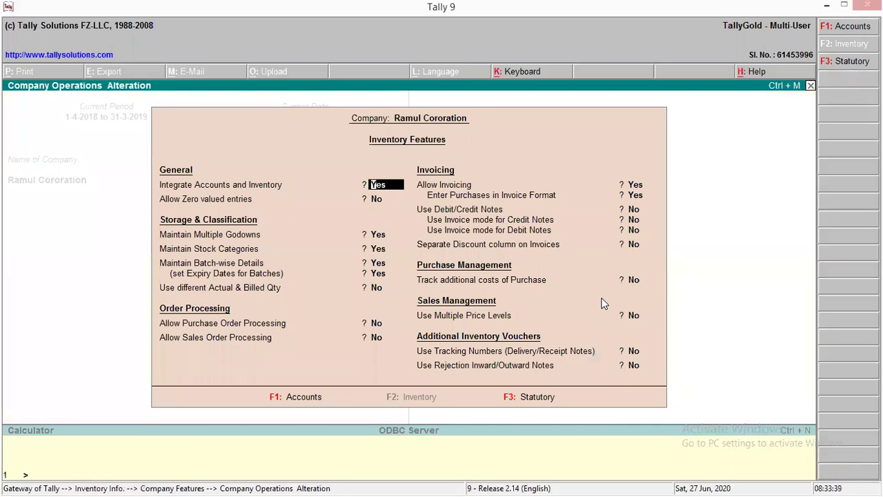
key(Return)
key(Return)
key(Return)
key(Return)
key(Return)
key(Return)
key(Return)
key(Return)
key(Return)
key(Return)
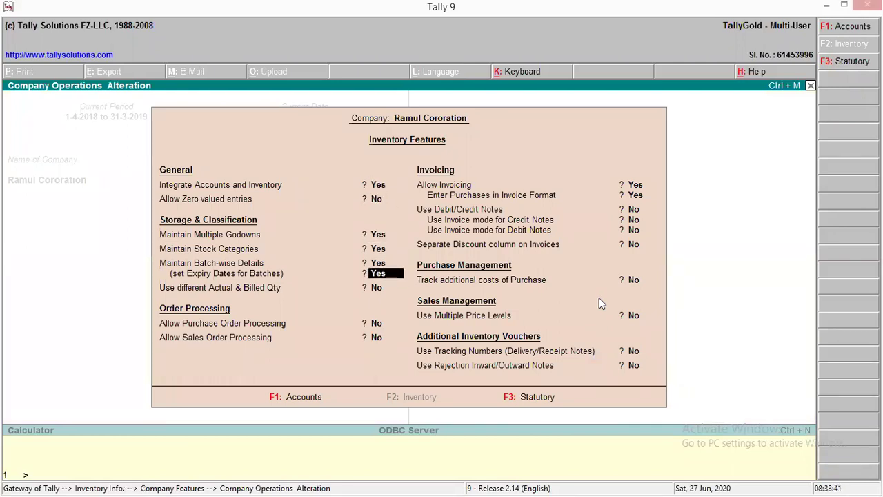
key(Return)
key(Return)
key(Return)
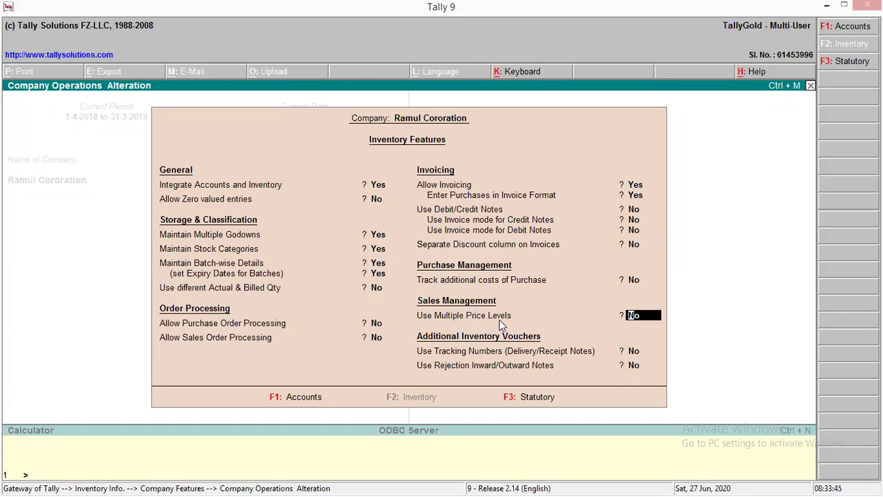
text(y)
key(Return)
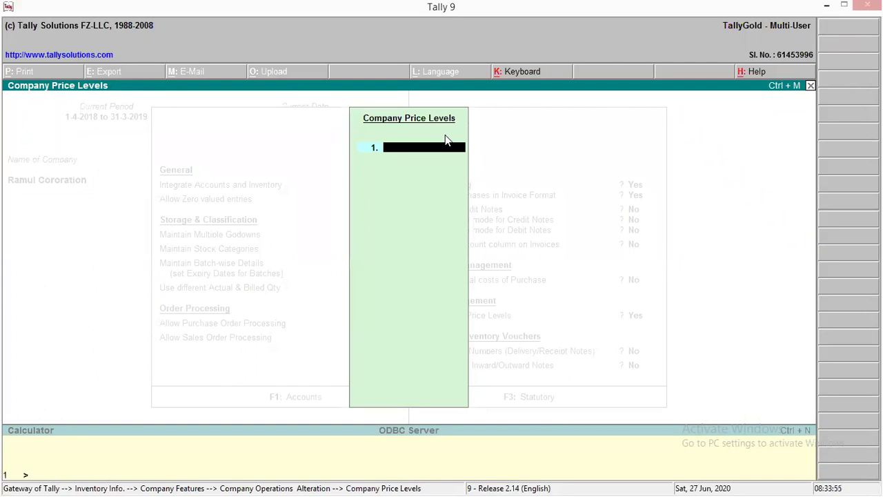
- Enter General and Bhuj as the company price levels
text(General)
key(Return)
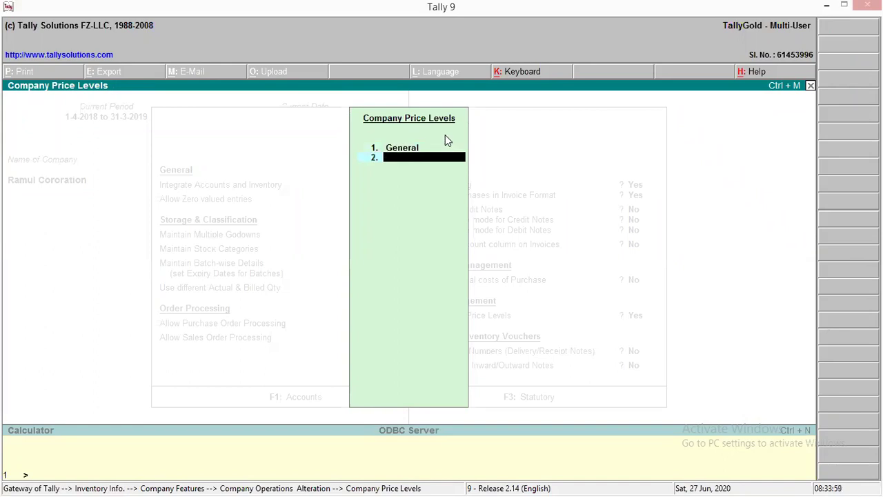
text(Bhuj)
key(Return)
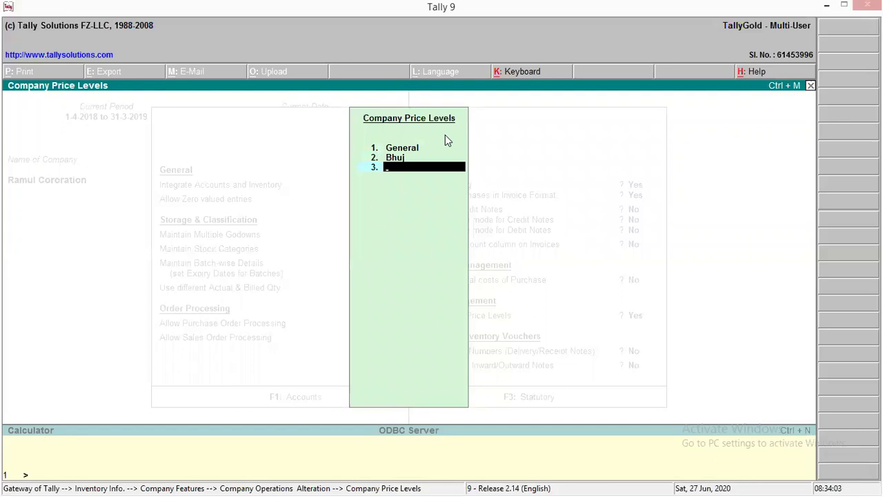
- Finish the company price levels list and save the inventory features with the remaining options unchanged
key(Return)
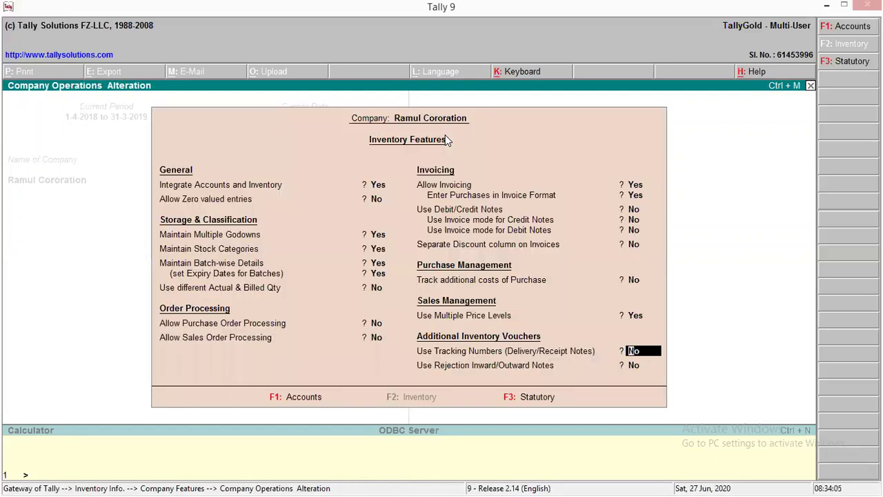
key(Return)
key(Return)
key(Return)
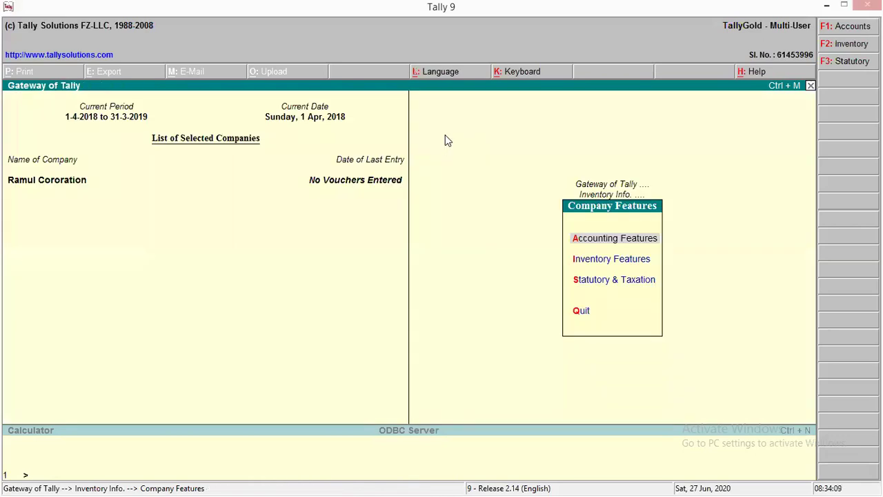
- Open the price list for All Items from Inventory Info. and set its price level to General
key(Escape)
key(Down)
key(Down)
key(Down)
key(Down)
key(Down)
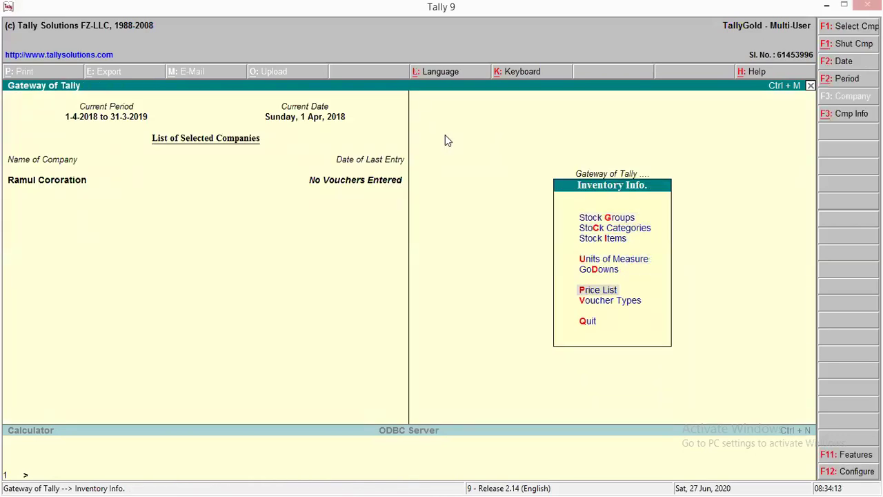
key(Return)
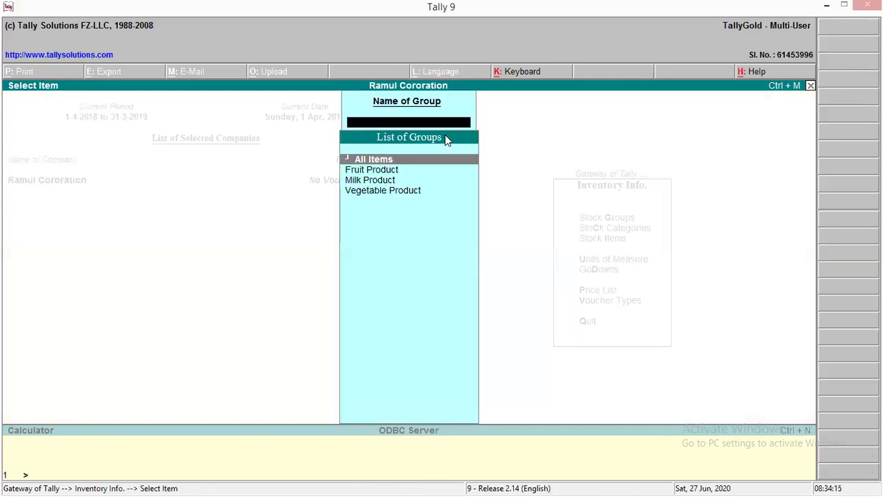
key(Return)
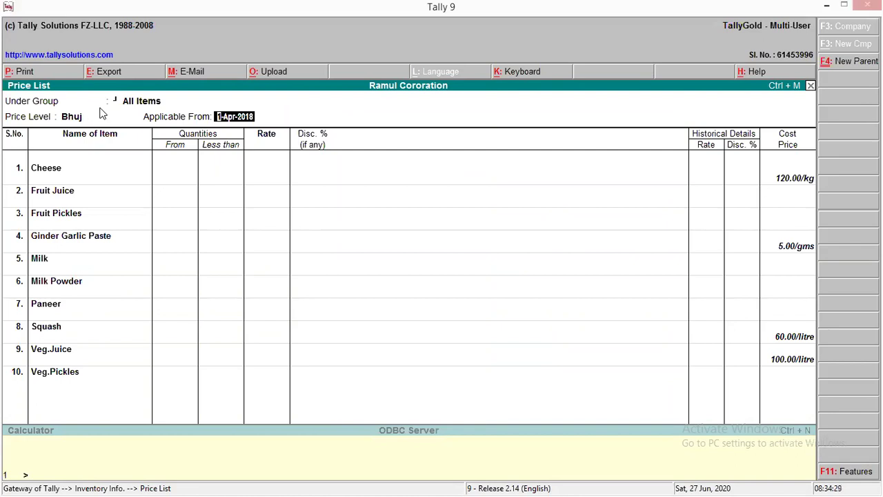
key(BackSpace)
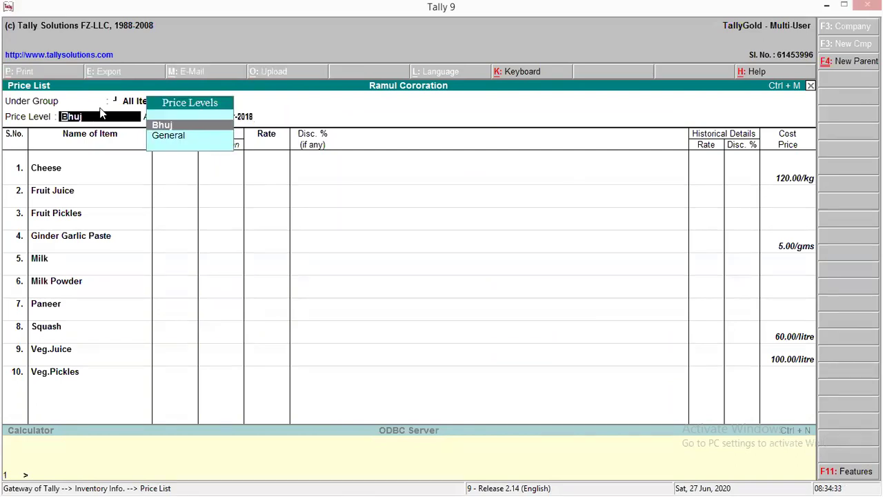
key(Down)
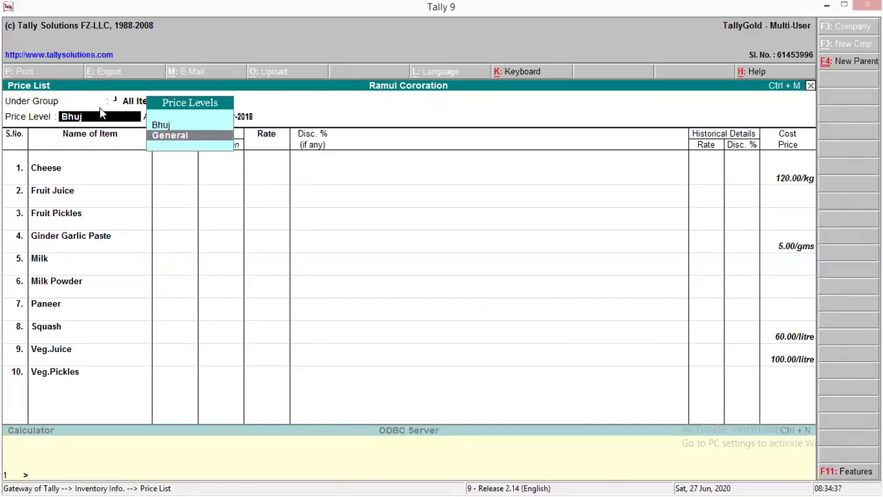
key(Return)
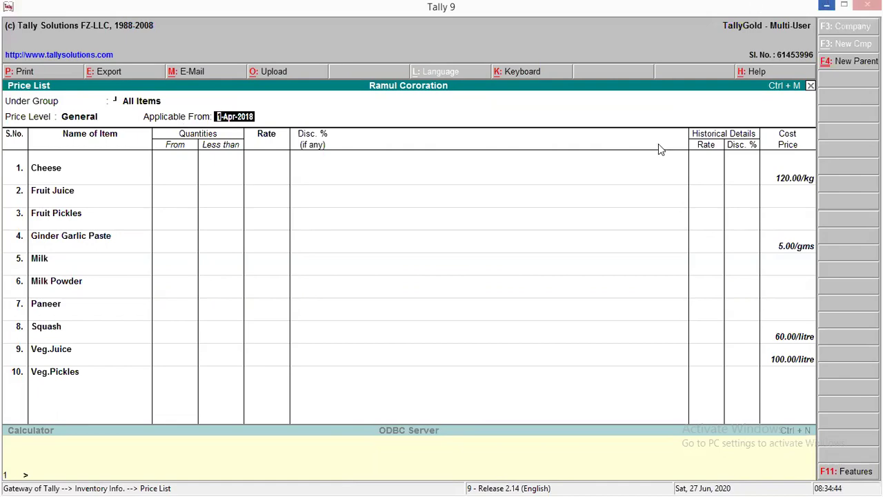
- Switch to the Inventory Question PDF in Chrome, read question 7's April and July General rates, and return to Tally 9
click(826, 5)
drag(239, 229, 507, 363)
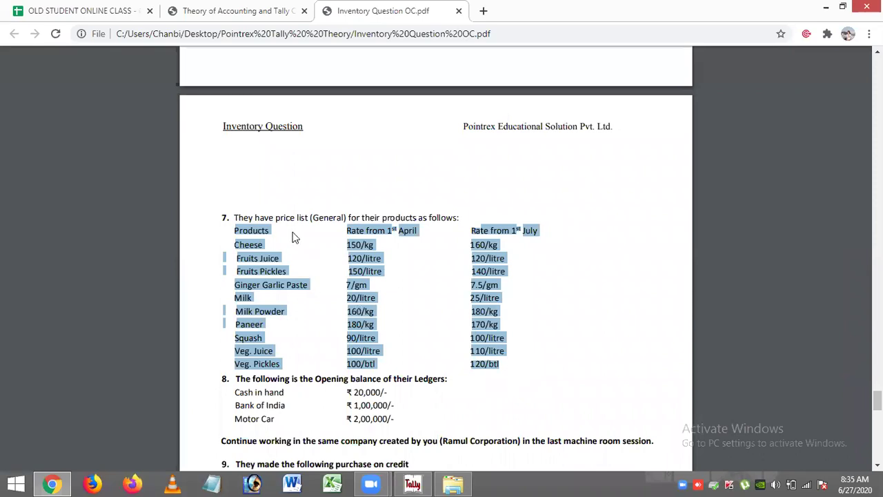
drag(343, 234, 537, 231)
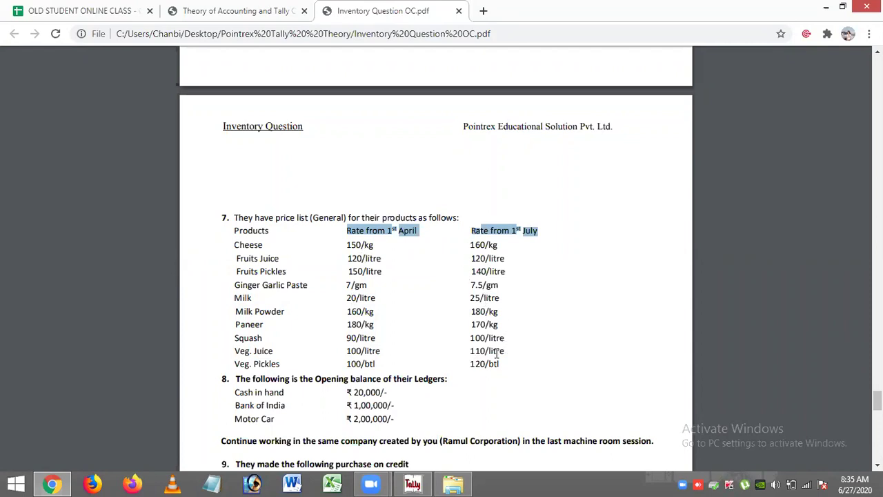
click(414, 483)
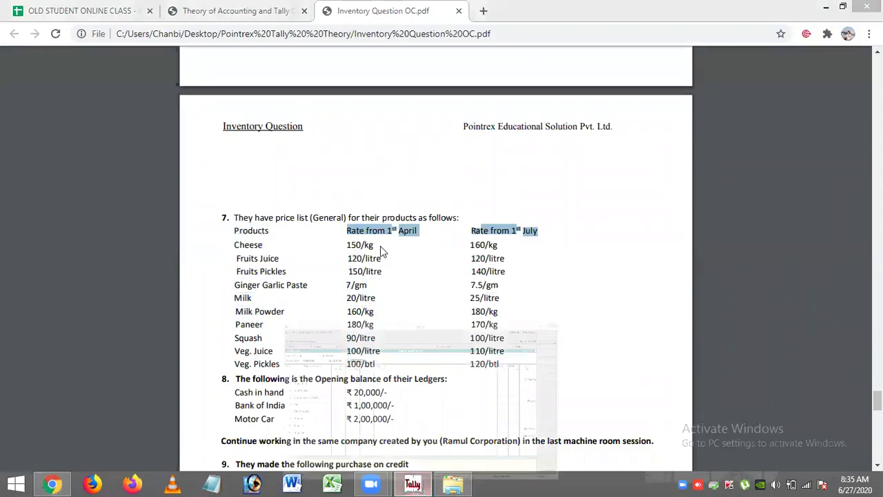
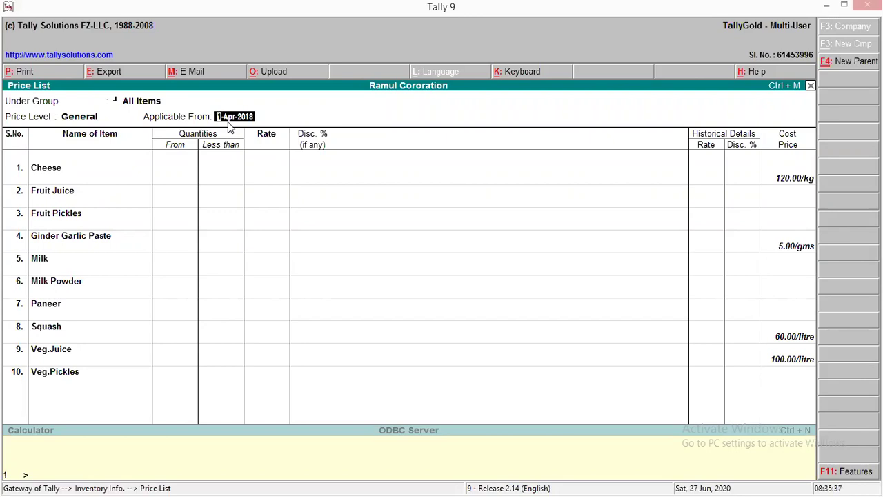
key(Return)
key(BackSpace)
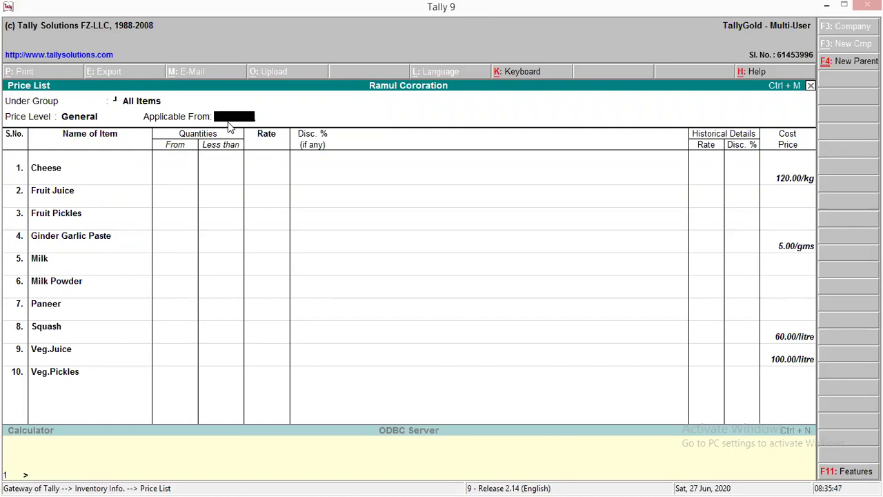
key(Escape)
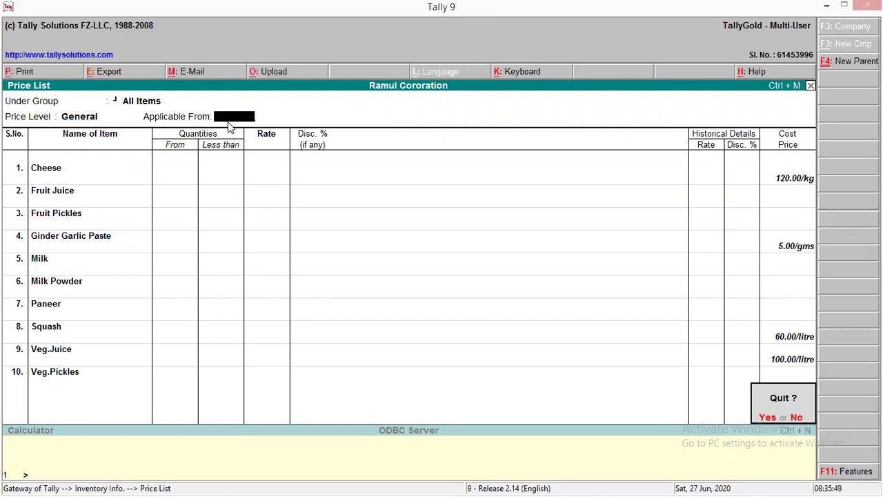
key(Return)
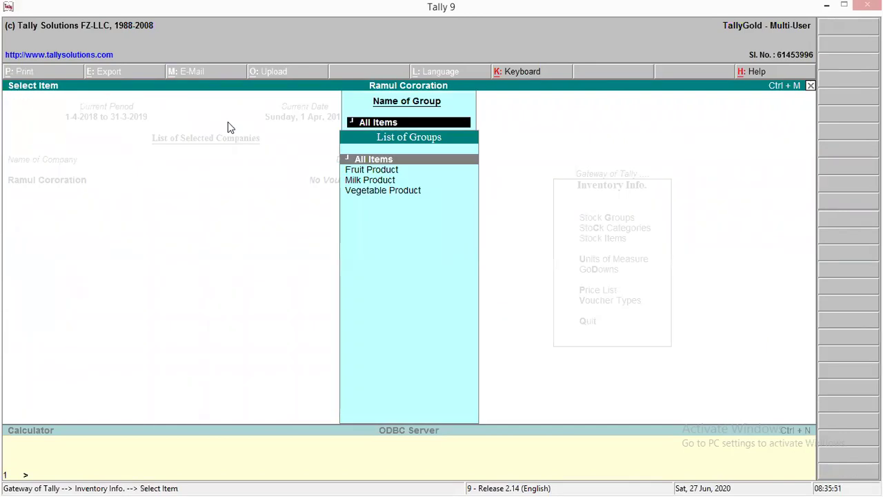
key(Escape)
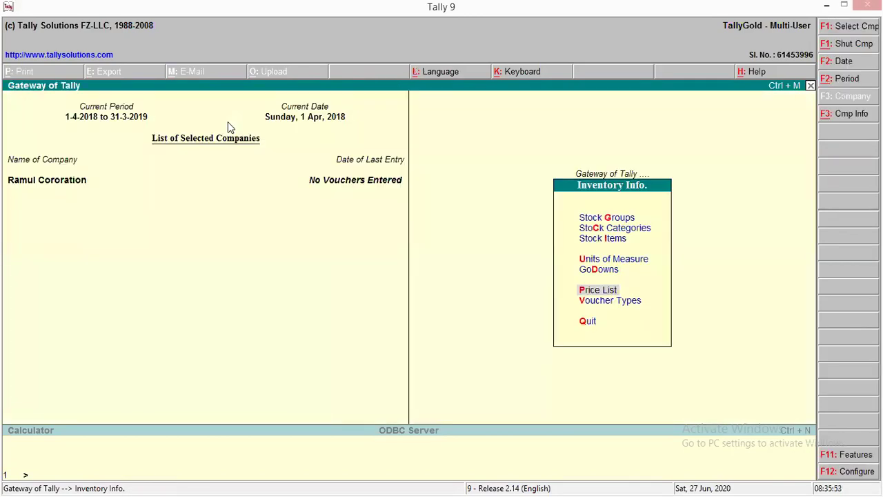
key(F2)
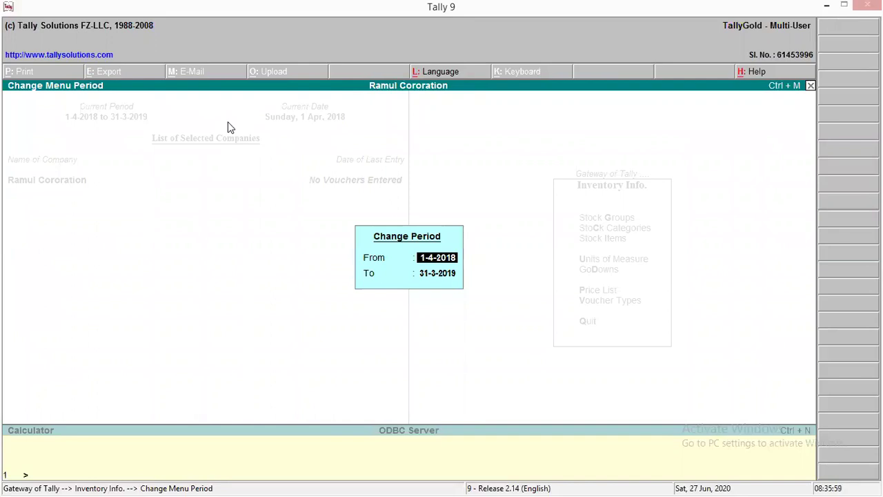
key(Return)
key(Return)
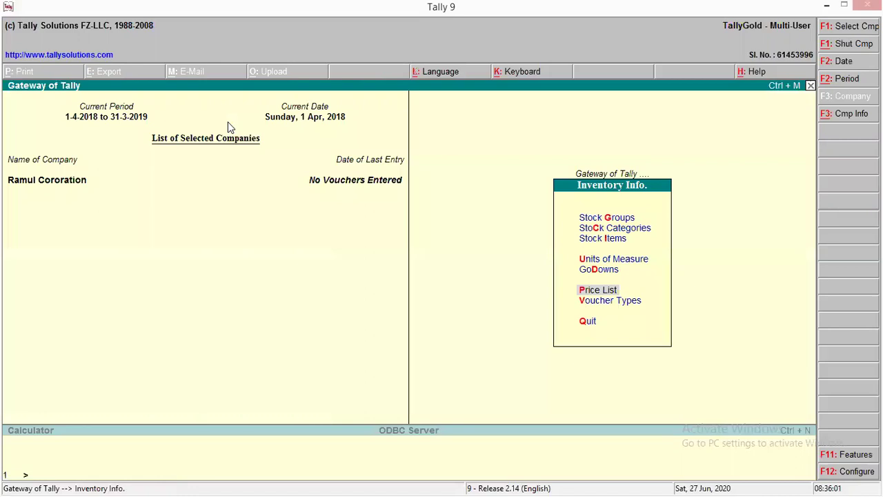
- Reopen the price list for All Items with the General price level, applicable from 1-Apr-2018
key(Return)
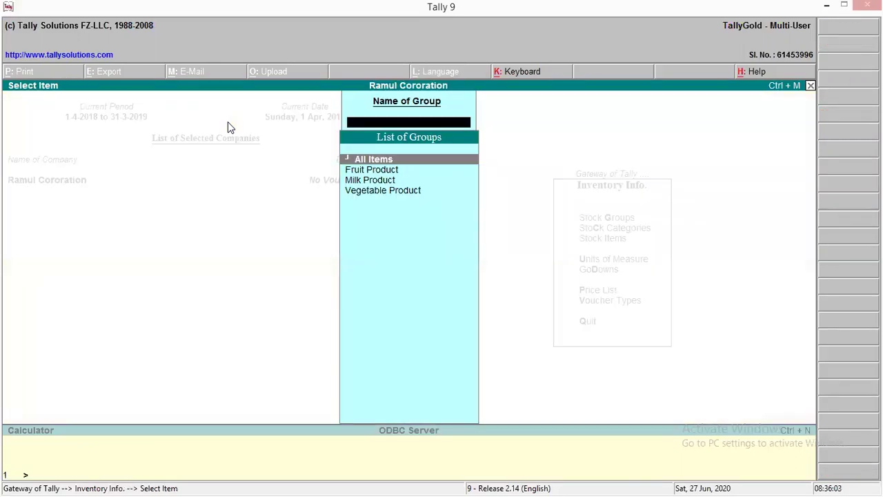
key(Return)
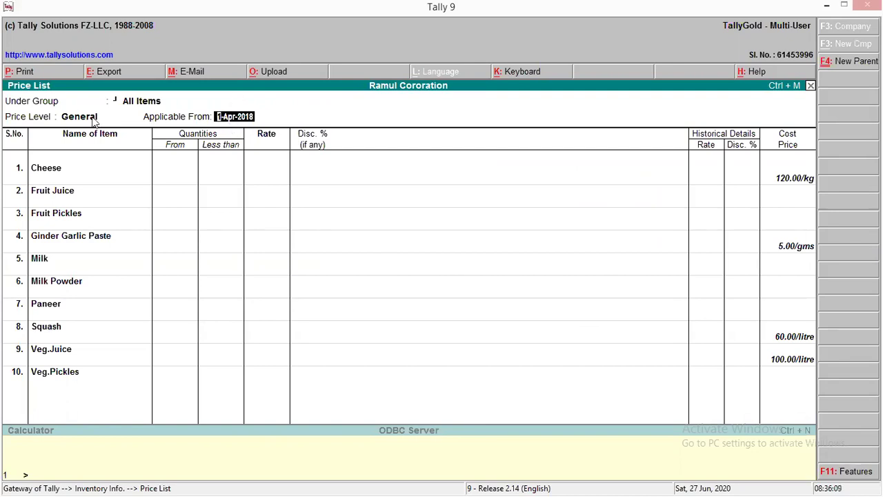
click(61, 121)
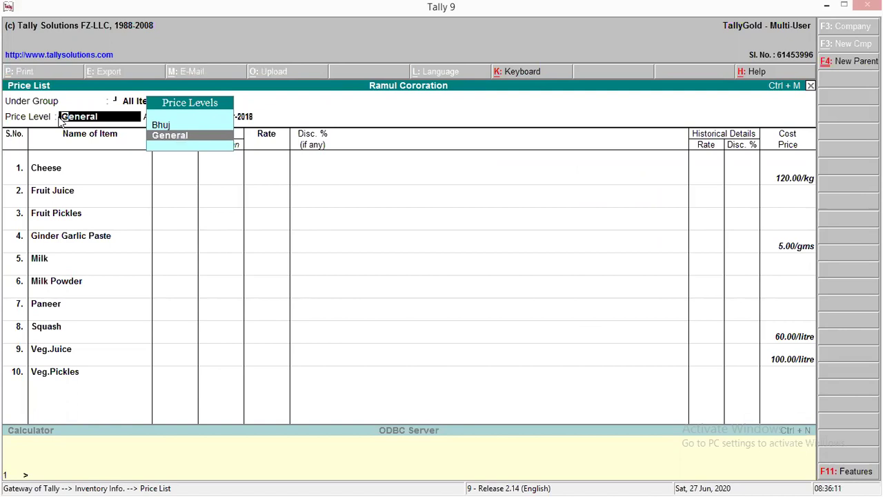
key(Return)
key(Return)
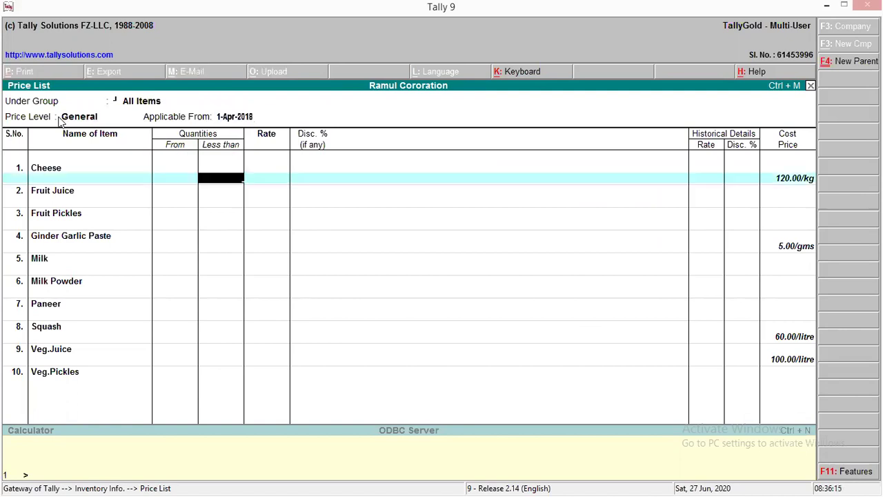
- Enter rates of 150 per kg for Cheese and 120 per litre for Fruit Juice
key(Return)
key(BackSpace)
key(Return)
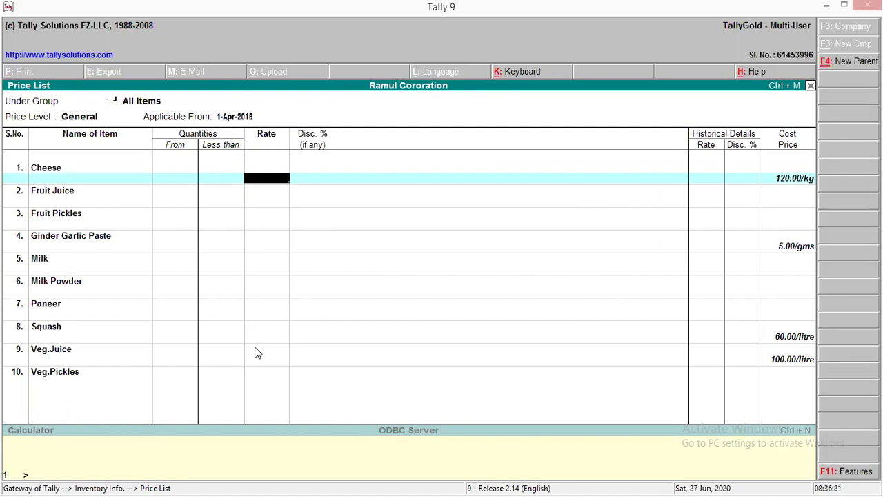
text(150)
key(Return)
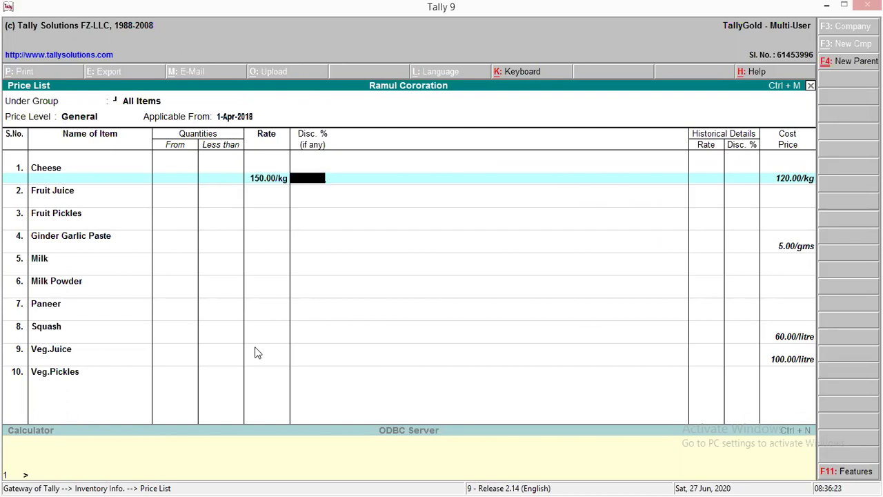
key(Return)
key(Return)
text(120)
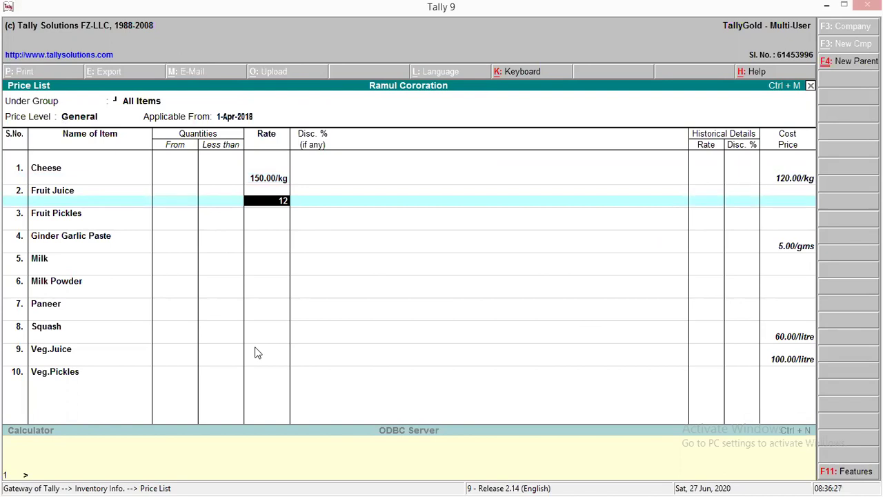
key(Return)
key(Return)
key(Return)
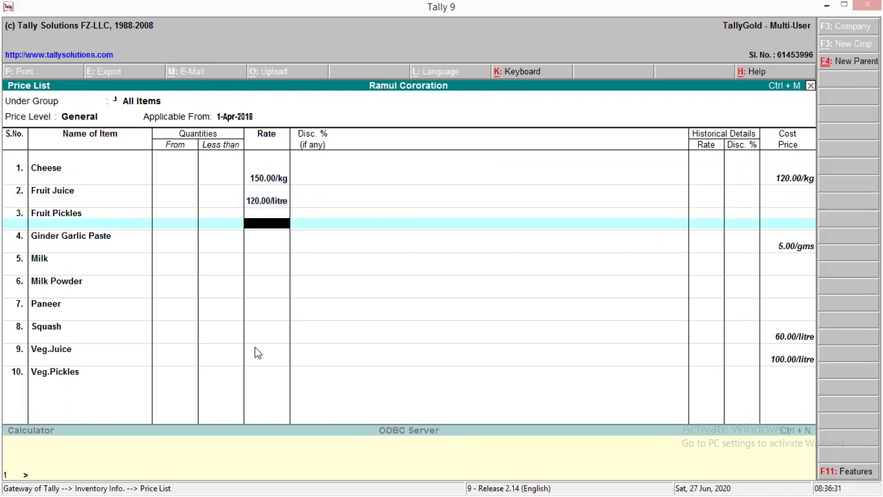
- Enter rates of 7 for Fruit Pickles, 20 for Ginder Garlic Paste and 160 for Milk
text(7)
key(Return)
key(Return)
key(Return)
text(20)
key(Return)
key(Return)
key(Return)
text(160)
key(Return)
key(Return)
key(Return)
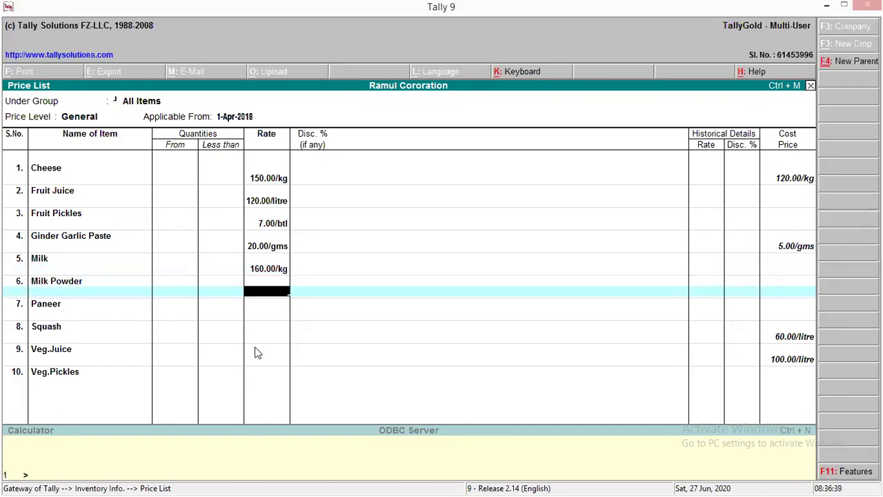
- Enter rates of 180 per kg for Milk Powder and 90 per kg for Paneer
text(180)
key(Return)
key(Return)
key(Return)
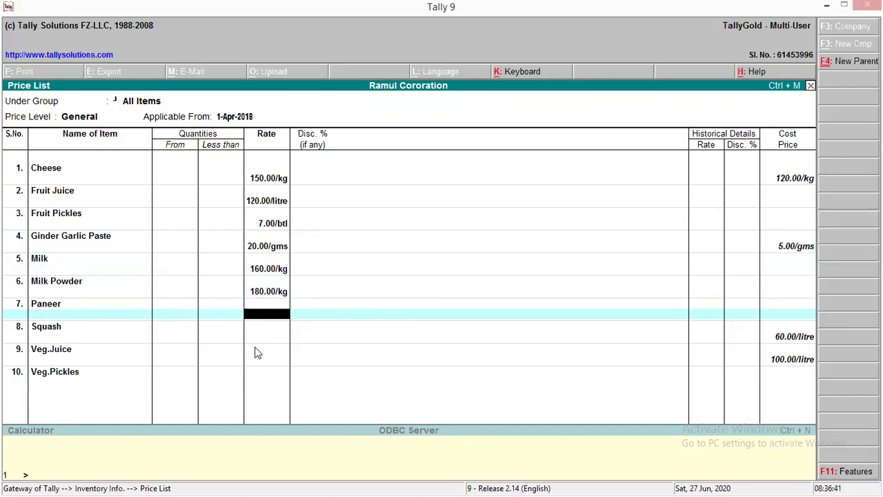
text(90)
key(Return)
key(Return)
key(Return)
- Enter a rate of 100 per litre for both Squash and Veg.Juice
text(100)
key(Return)
key(Return)
key(Return)
text(100)
key(Return)
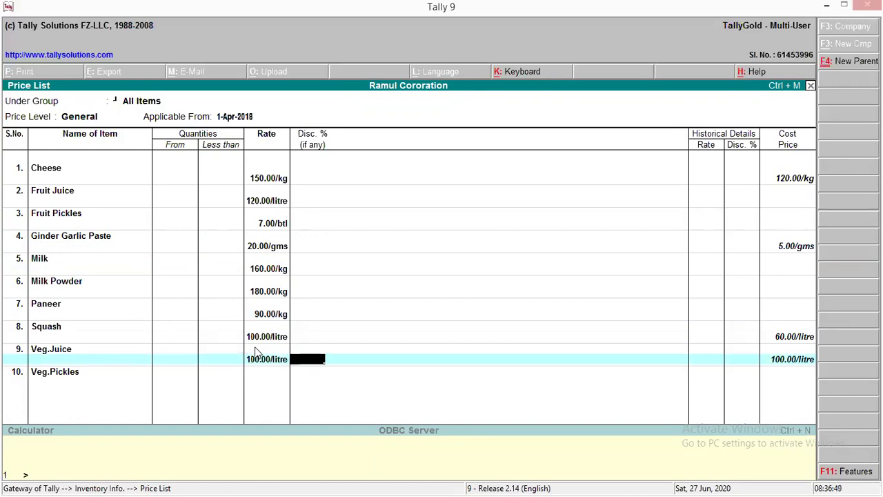
key(Return)
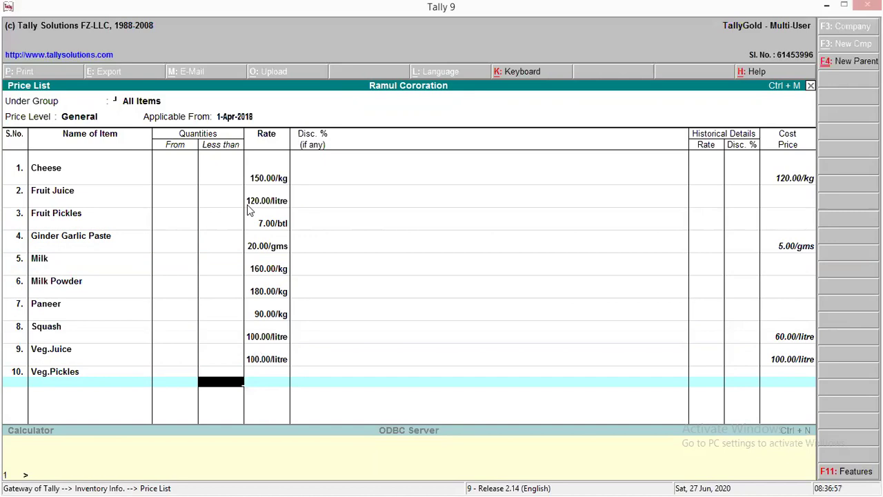
- Correct the Fruit Pickles rate to 150 per btl
click(253, 181)
key(Down)
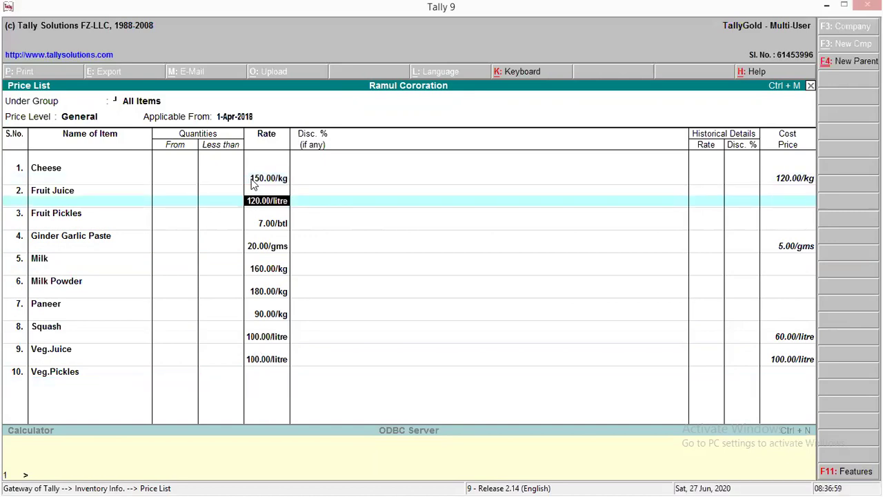
key(Down)
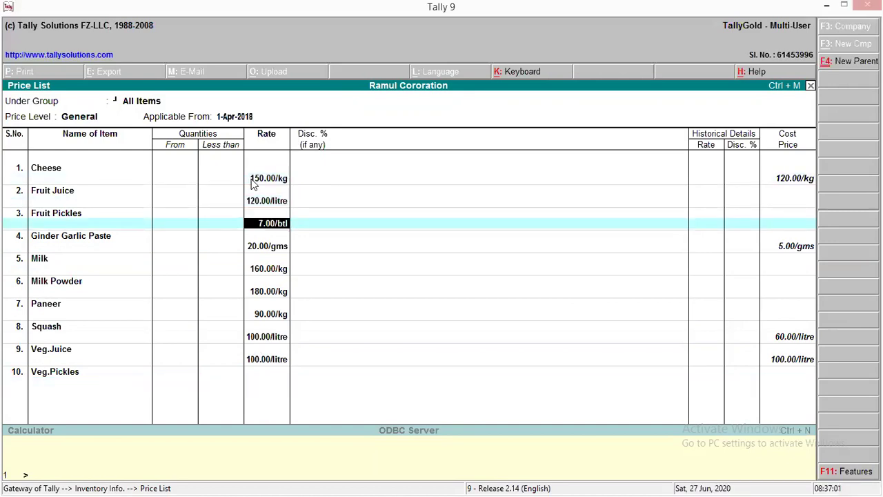
text(150)
key(Return)
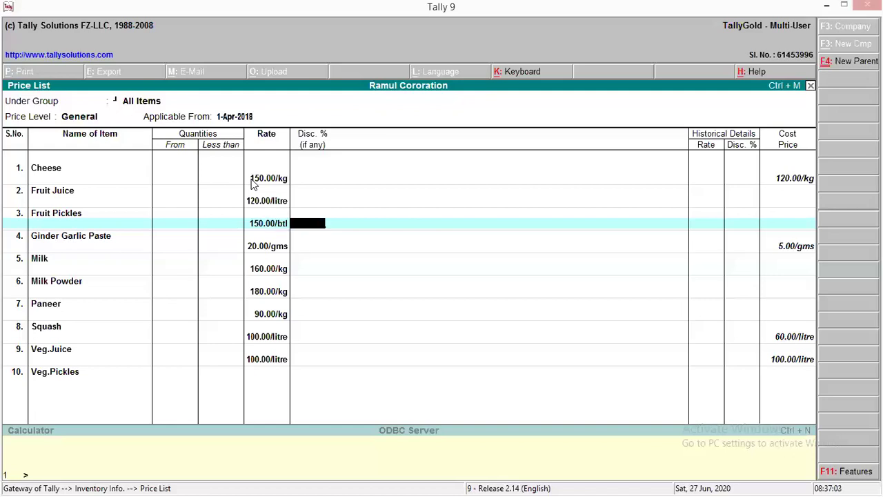
- Correct the rates of Ginder Garlic Paste to 7 per gms and Milk to 20 per kg
key(Return)
text(7)
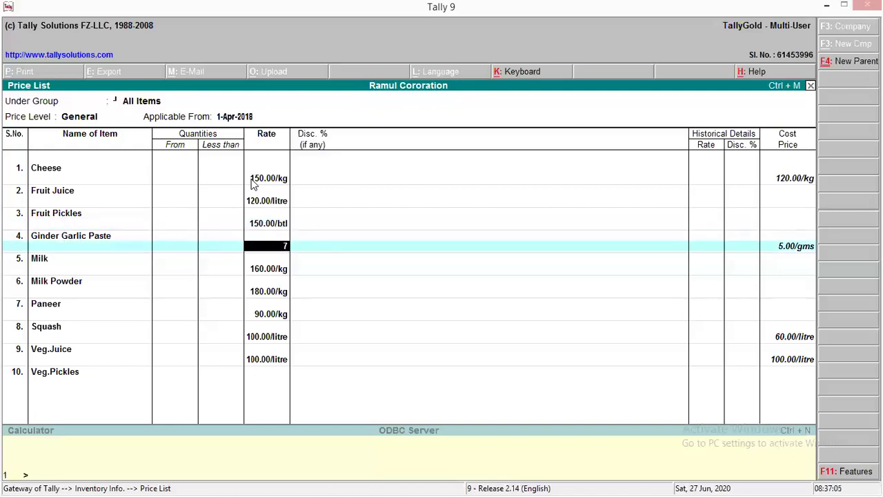
key(Return)
key(Return)
key(Return)
text(20)
key(Return)
key(Return)
key(Return)
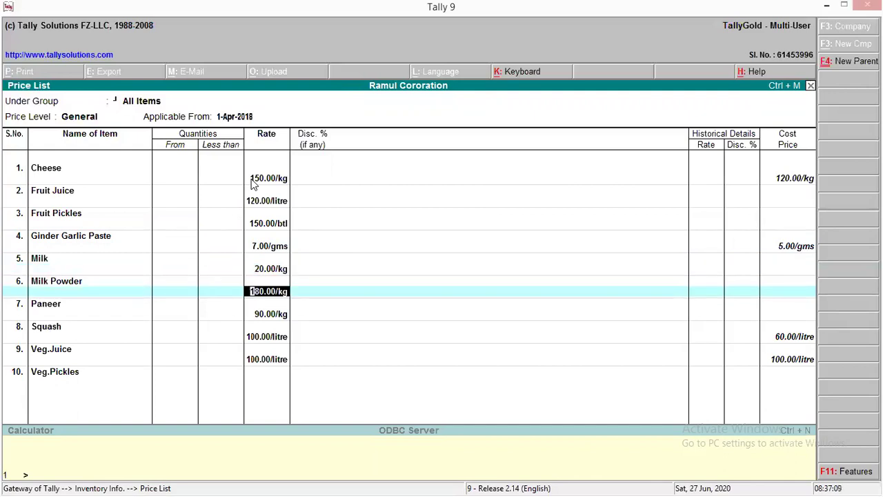
- Correct the General rates of Milk Powder to 160 per kg and Paneer to 180 per kg
text(180)
key(Return)
key(Return)
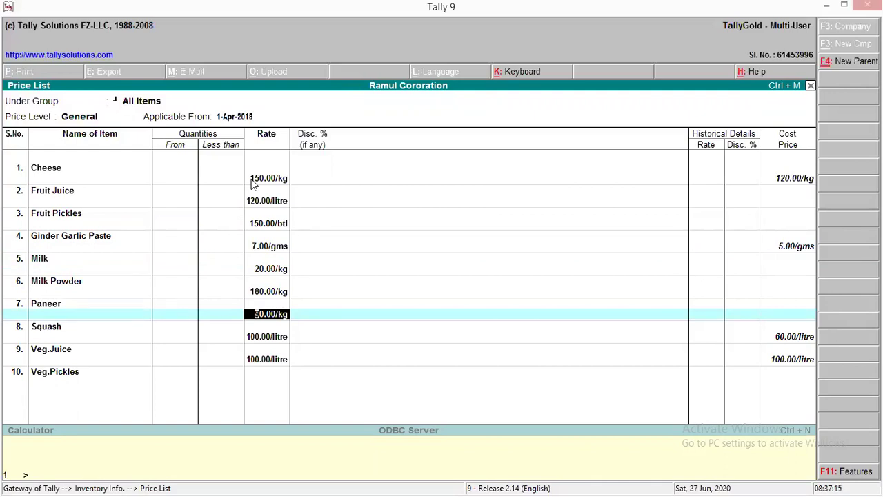
key(BackSpace)
key(BackSpace)
text(160)
key(Return)
key(Return)
key(Return)
text(180)
key(Return)
key(Return)
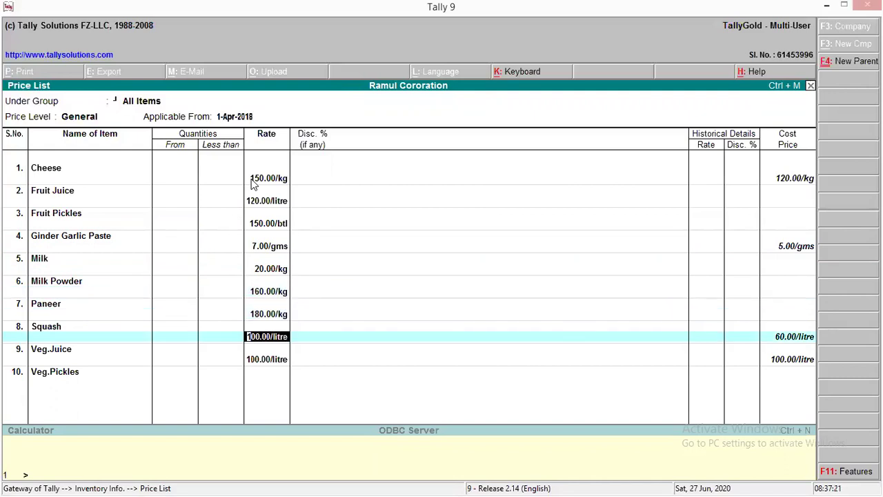
- Set rates of 90 per litre for Squash and 100 per btl for Veg.Pickles, keep Veg.Juice at 100, and save the price list
text(90)
key(Return)
key(Return)
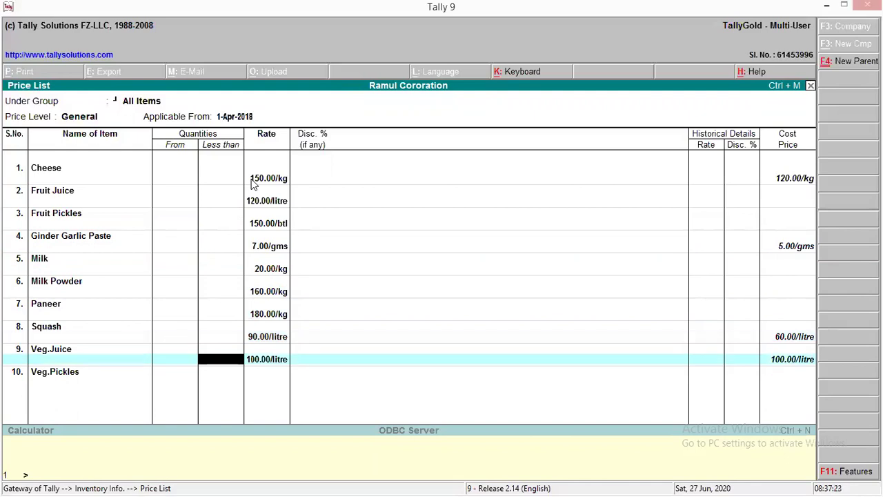
key(Return)
key(Return)
text(100)
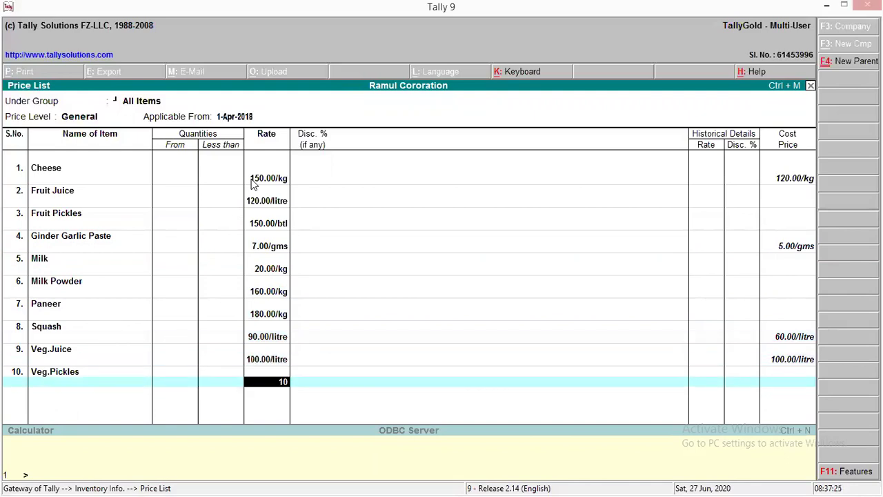
key(Return)
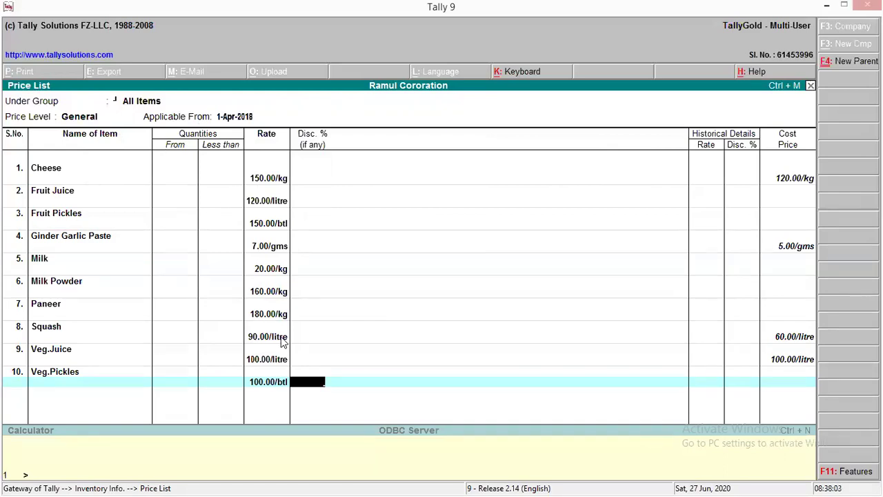
key(Return)
key(y)
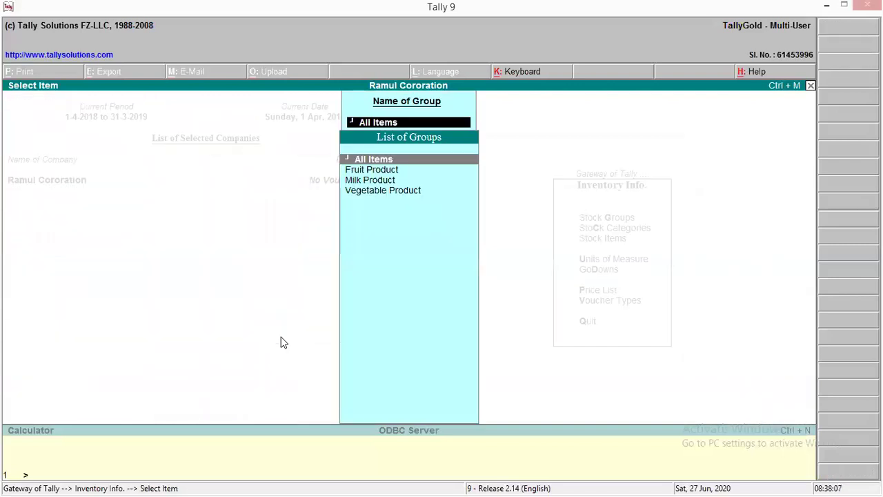
- Start a General price list for All Items, applicable from 1-Jul-2018
key(Return)
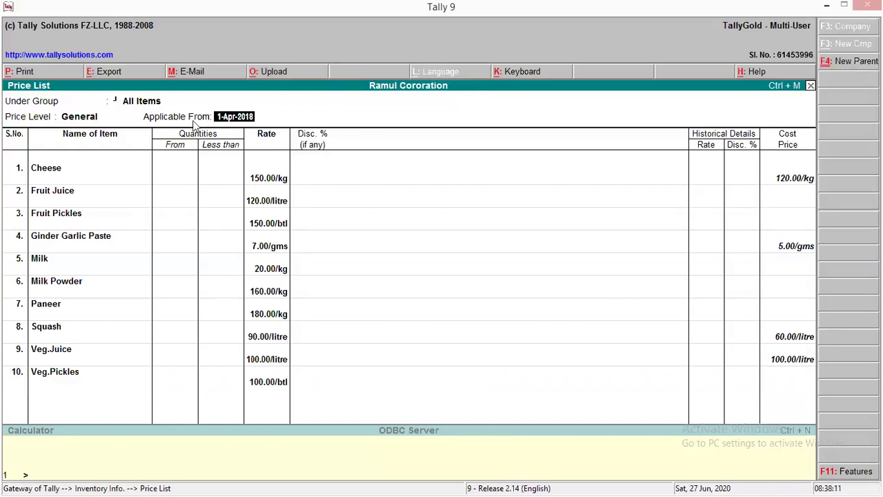
text(1-7-18)
key(Return)
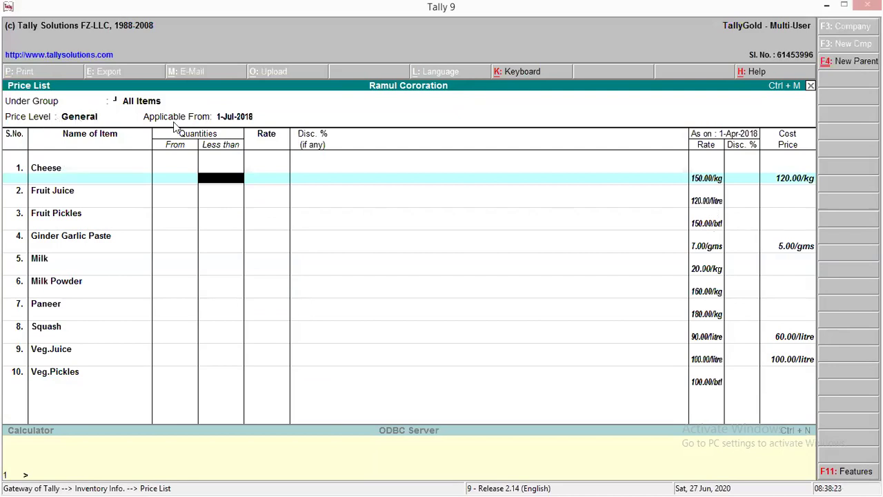
key(Return)
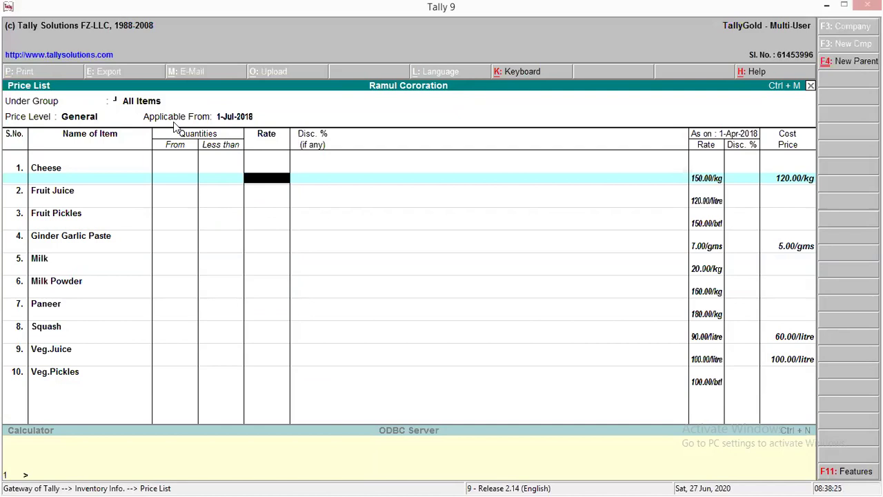
- Enter July rates of 160 per kg for Cheese and 120 per litre for Fruit Juice
text(160)
key(Return)
key(Return)
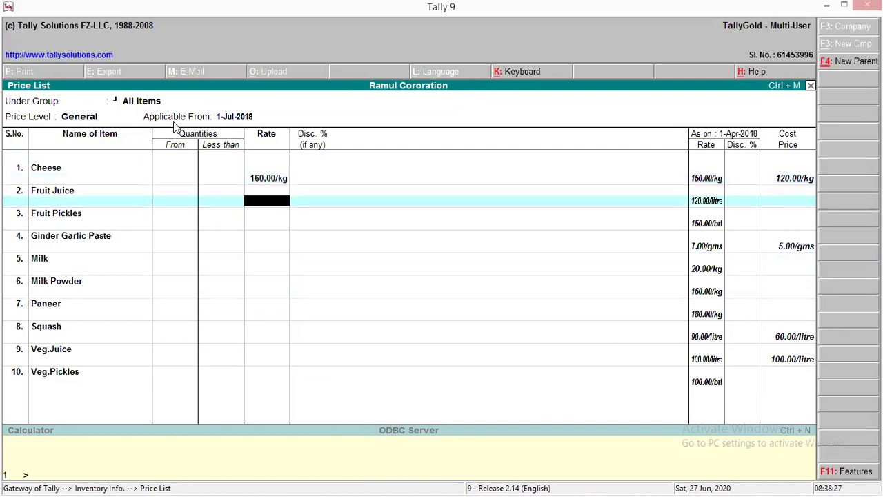
text(120)
key(Return)
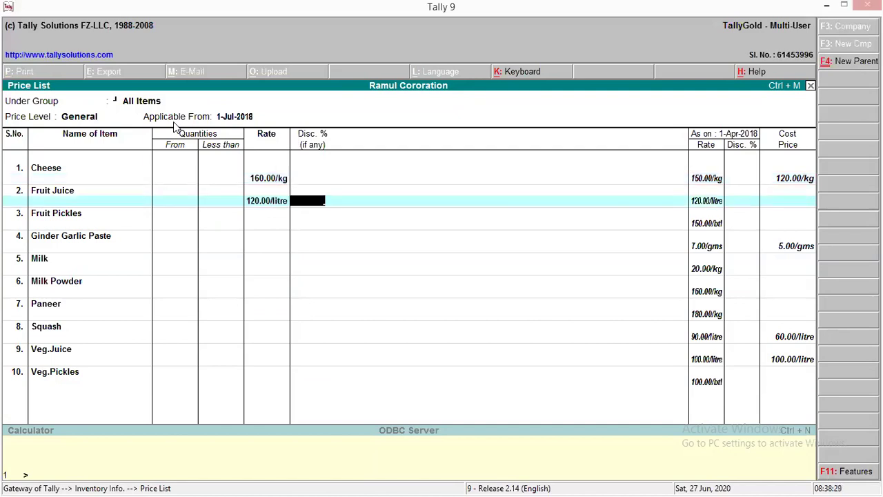
key(Return)
- Enter July rates of 140 per btl for Fruit Pickles and 7.50 per gms for Ginder Garlic Paste
text(140)
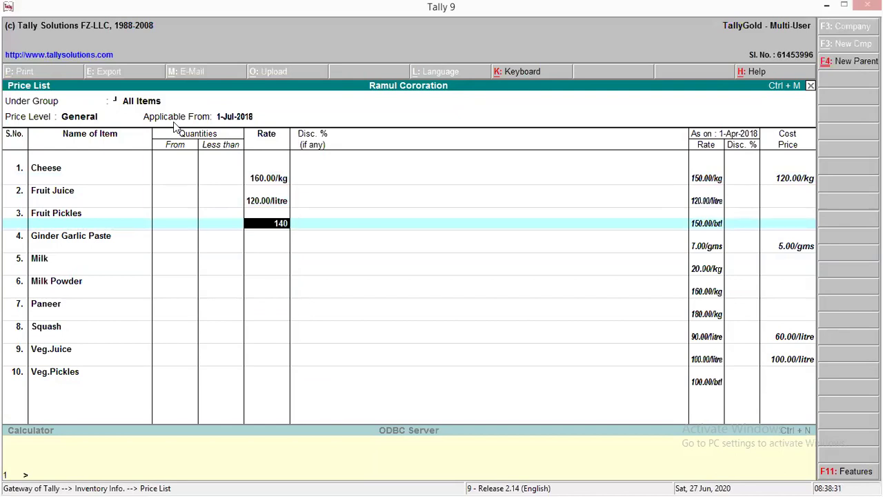
key(Return)
key(Return)
text(7.5)
key(Return)
key(Return)
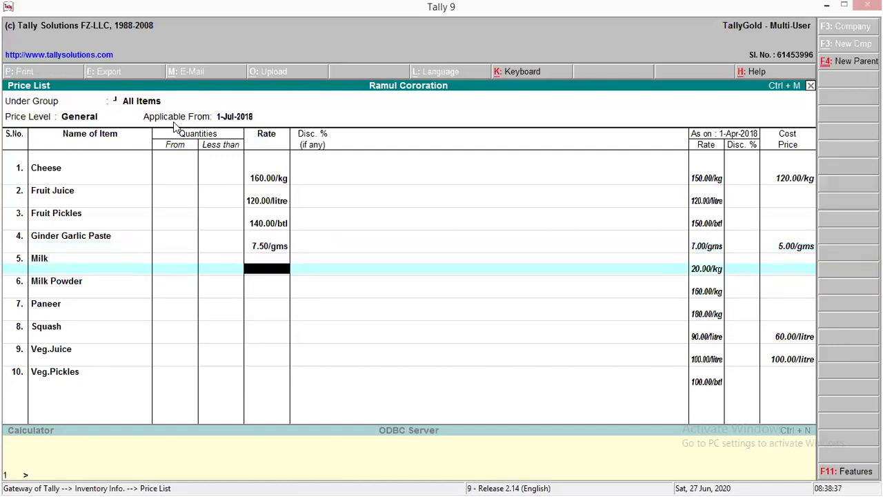
- Enter July rates of 25 per kg for Milk and 180 per kg for Milk Powder
text(25)
key(Return)
key(Return)
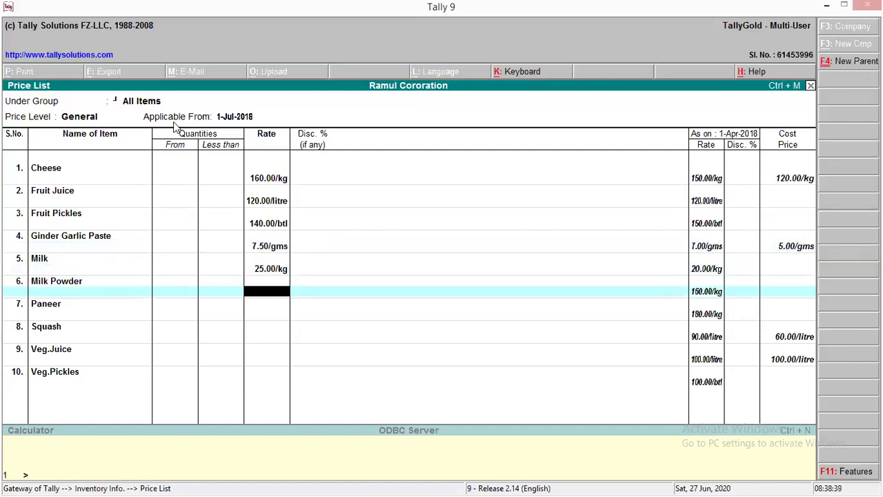
text(180)
key(Return)
key(Return)
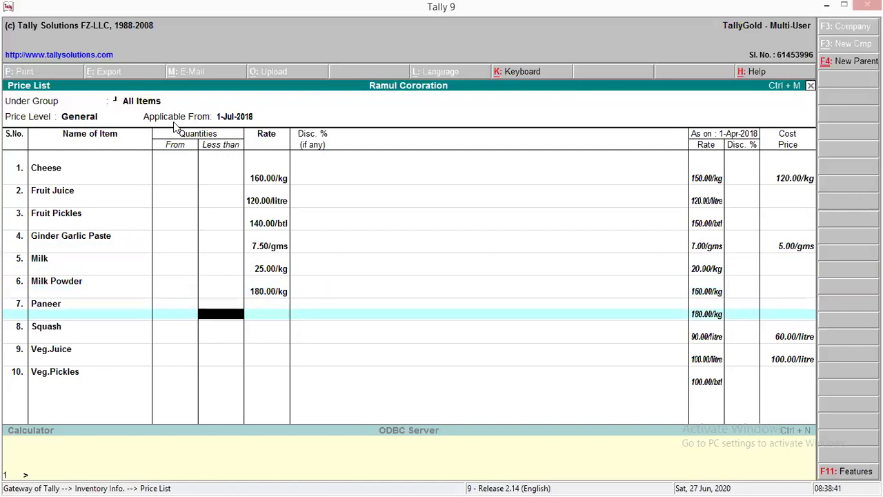
- Enter July rates of 170 per kg for Paneer and 100 per litre for Squash
text(170)
key(Return)
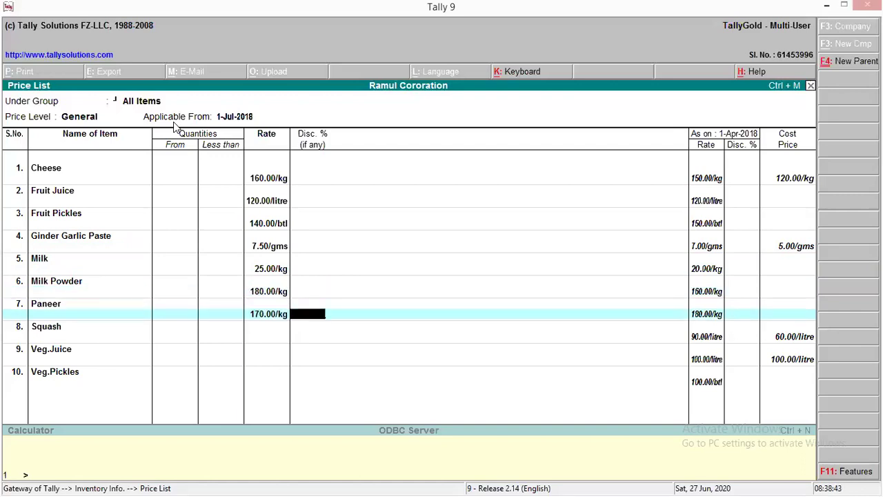
key(Return)
text(100)
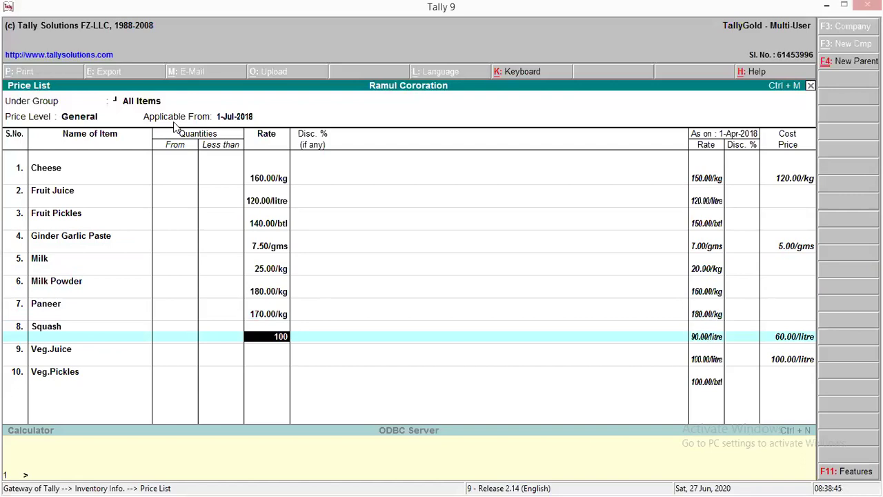
key(Return)
key(Return)
- Enter July rates of 110 per litre for Veg.Juice and 120 per btl for Veg.Pickles, and save the price list
text(110)
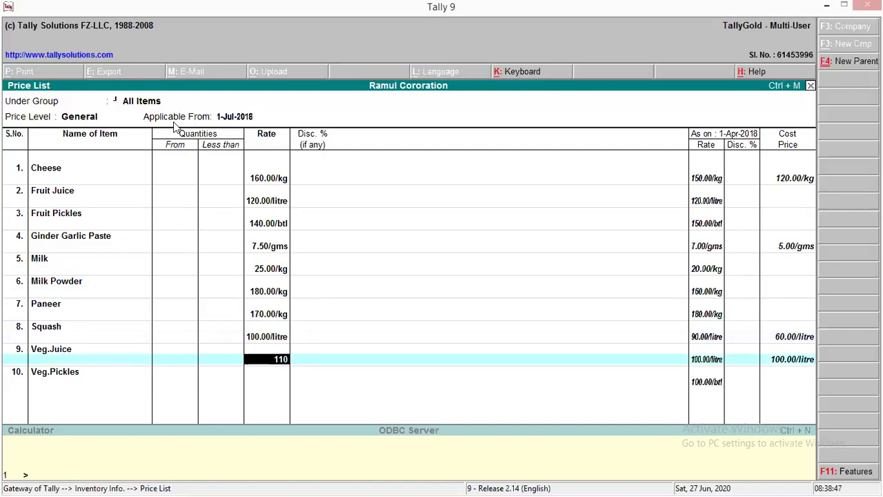
key(Return)
key(Return)
text(120)
key(Return)
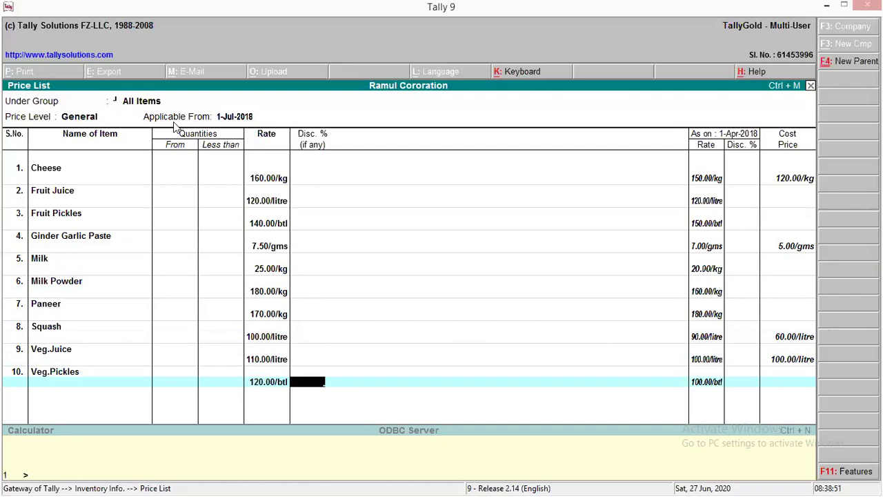
key(Return)
key(Return)
key(Return)
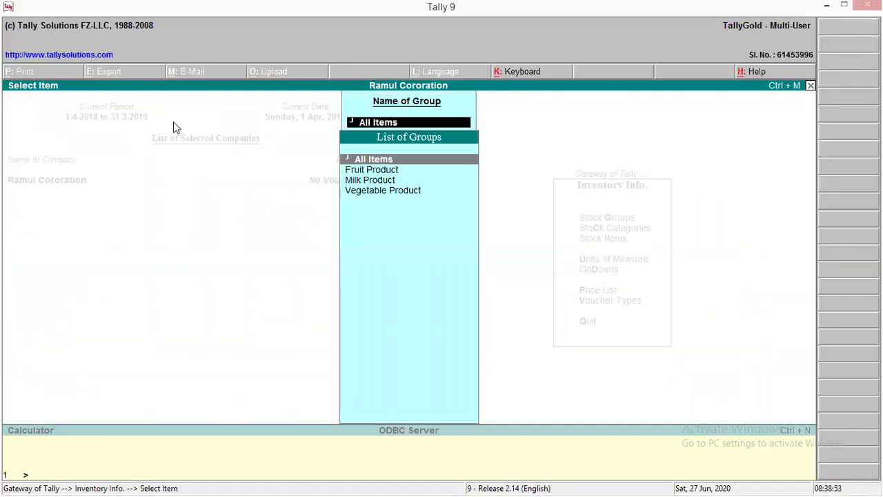
- Start a price list for All Items at the Bhuj price level, applicable from 1-Apr-2018
key(Return)
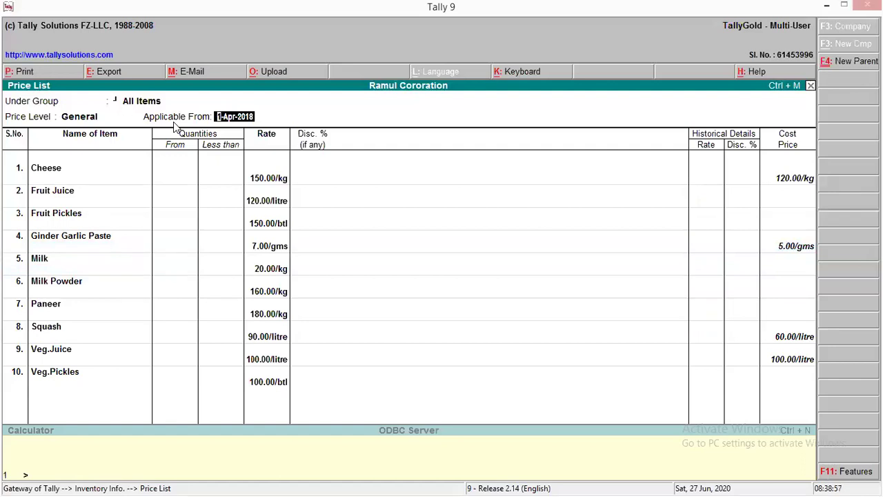
key(BackSpace)
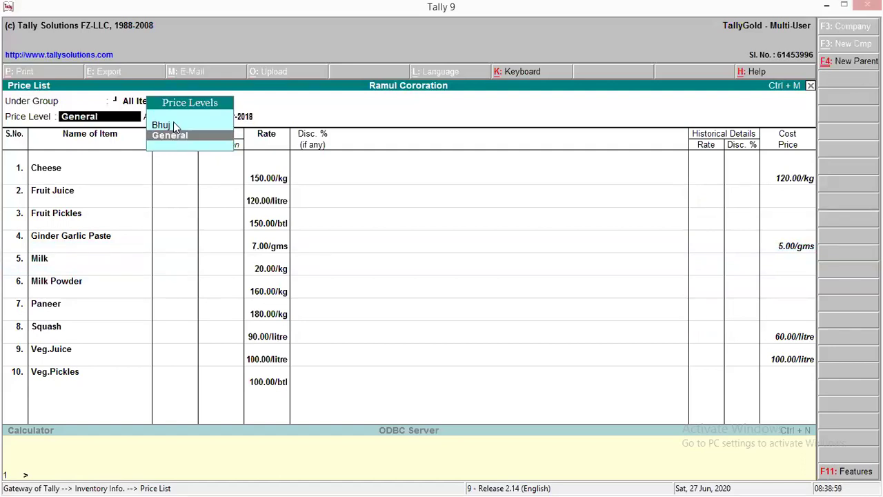
key(Return)
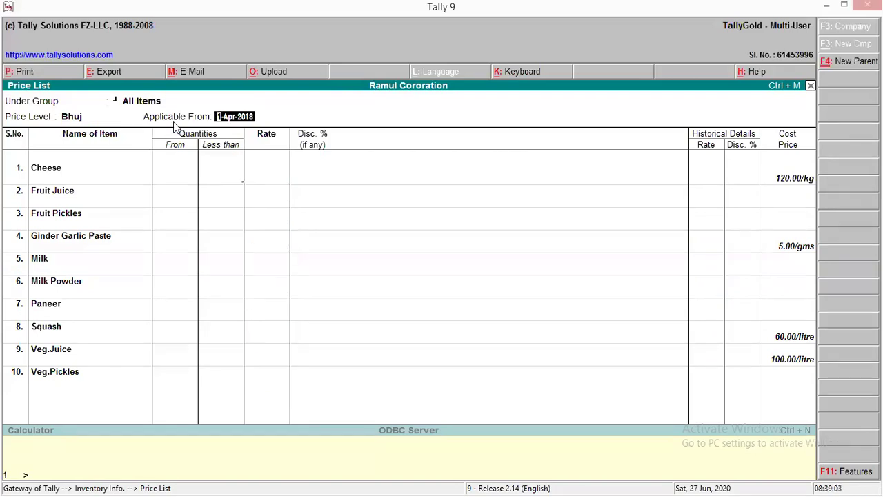
key(Return)
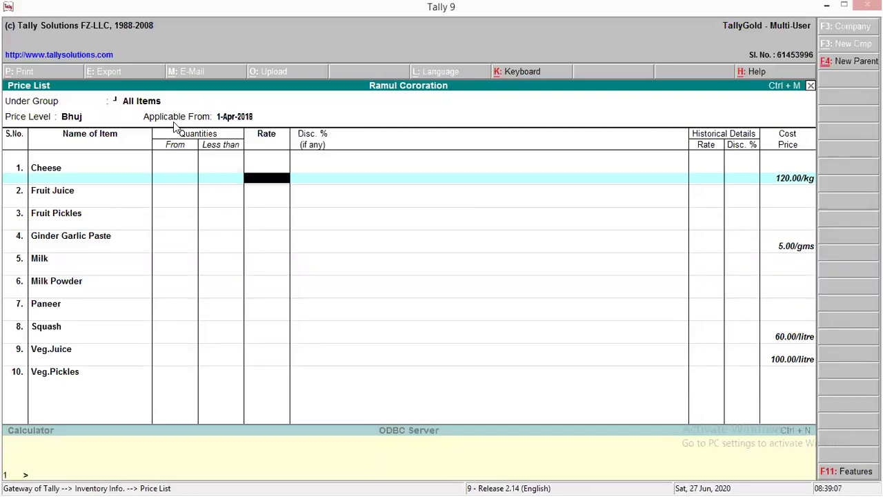
- Enter Bhuj rates of 150 per kg for Cheese and 120 per litre for Fruit Juice, each with a 10% discount
text(150)
key(Return)
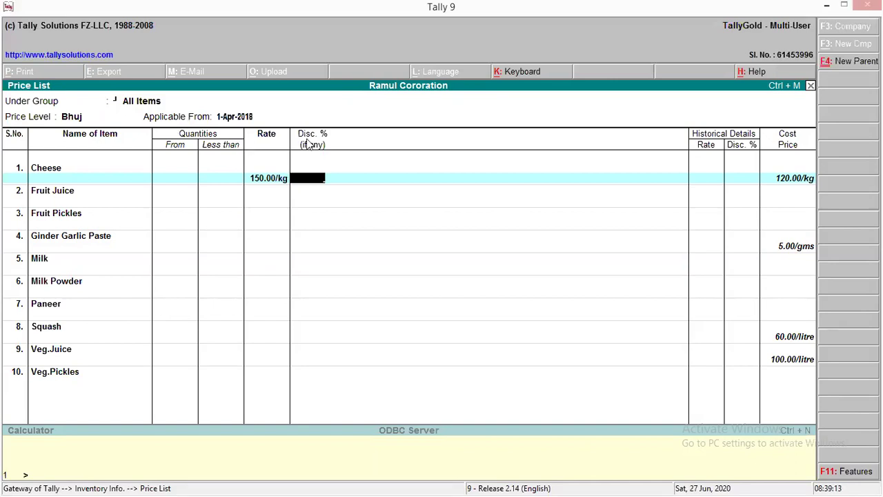
text(10)
key(Return)
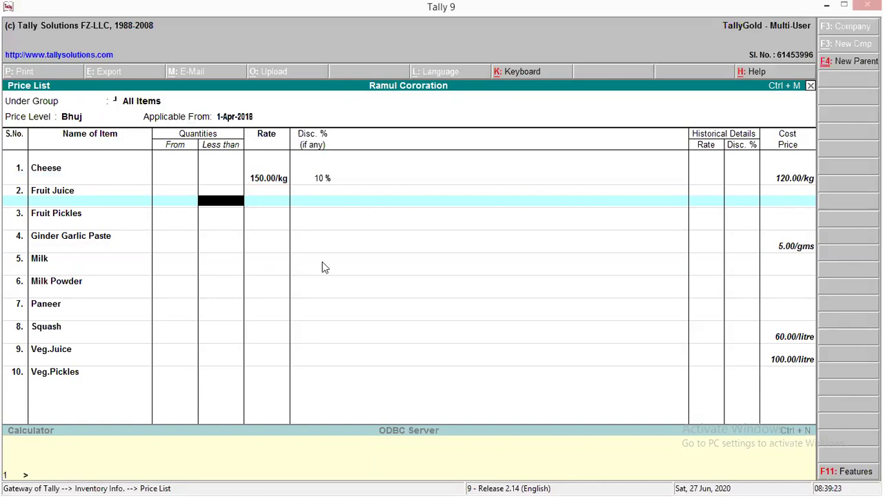
key(Return)
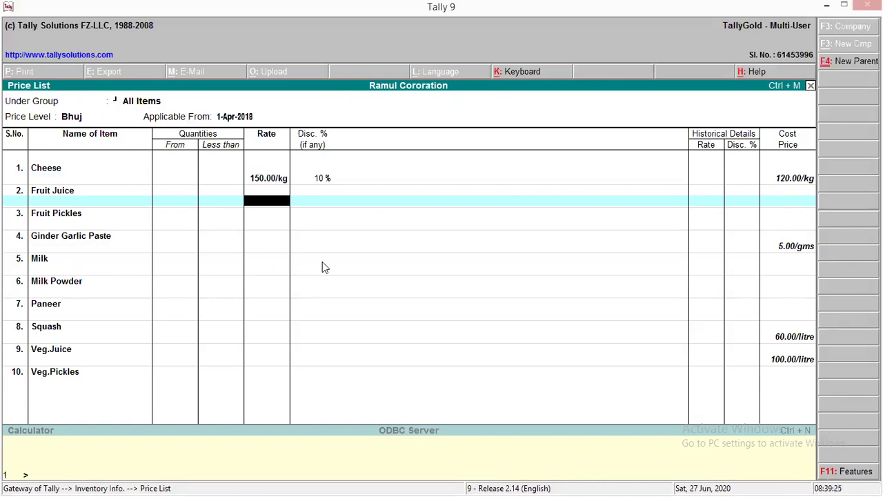
text(120)
key(Return)
key(Return)
key(BackSpace)
text(10)
key(Return)
key(Return)
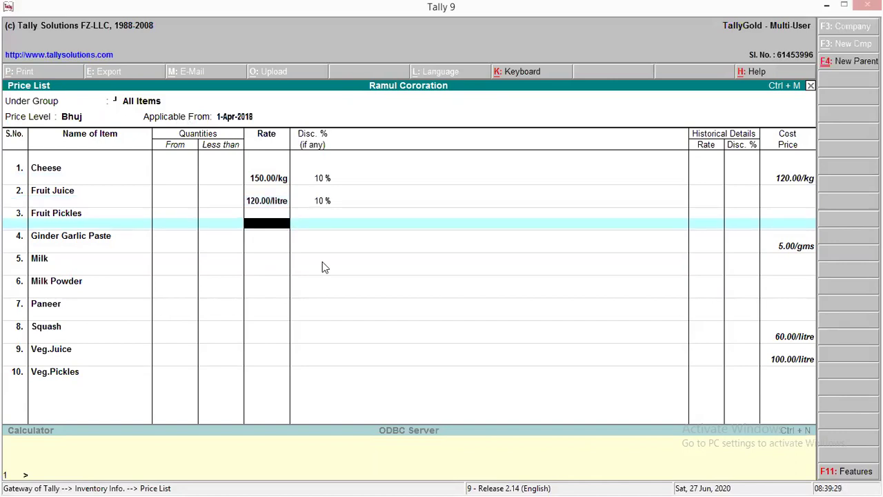
- Enter Bhuj rates of 150 per btl for Fruit Pickles and 7 per gms for Ginder Garlic Paste, each with a 10% discount
text(150)
key(Return)
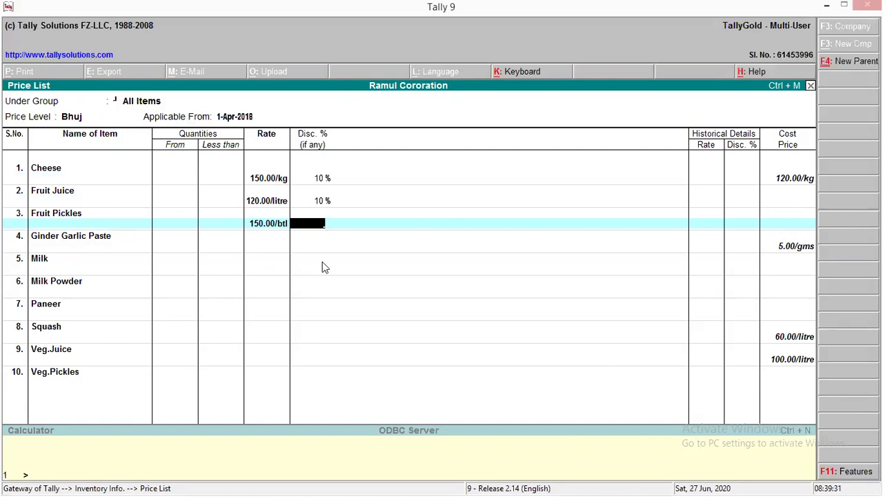
text(10)
key(Return)
key(Return)
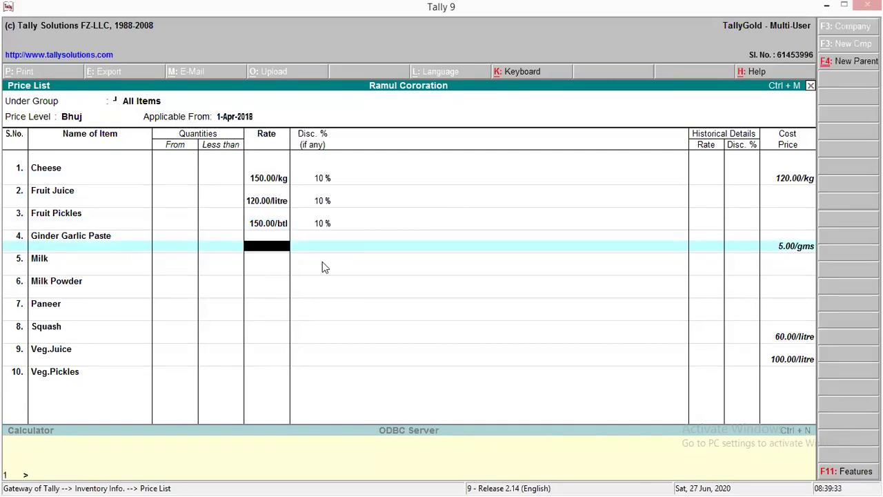
text(7)
key(Return)
text(10)
key(Return)
key(Return)
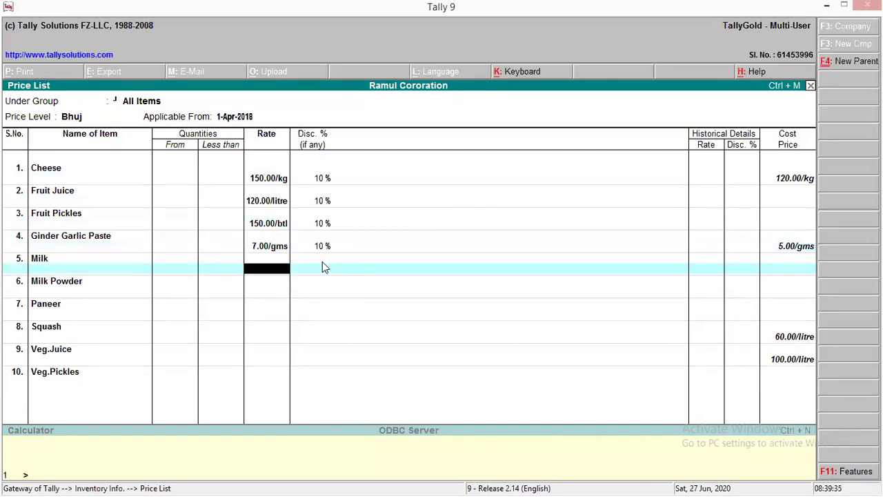
- Enter Bhuj rates of 20 per kg for Milk and 160 per kg for Milk Powder, each with a 10% discount
text(20)
key(Return)
text(10)
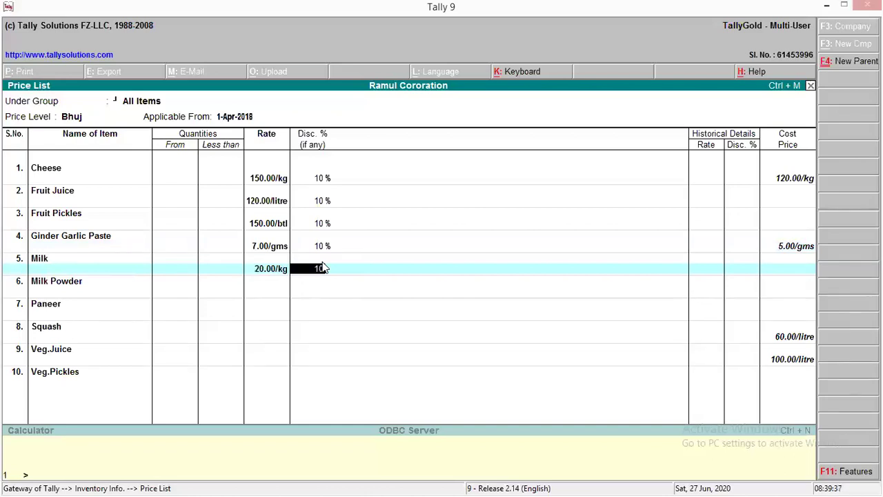
key(Return)
key(Return)
text(160)
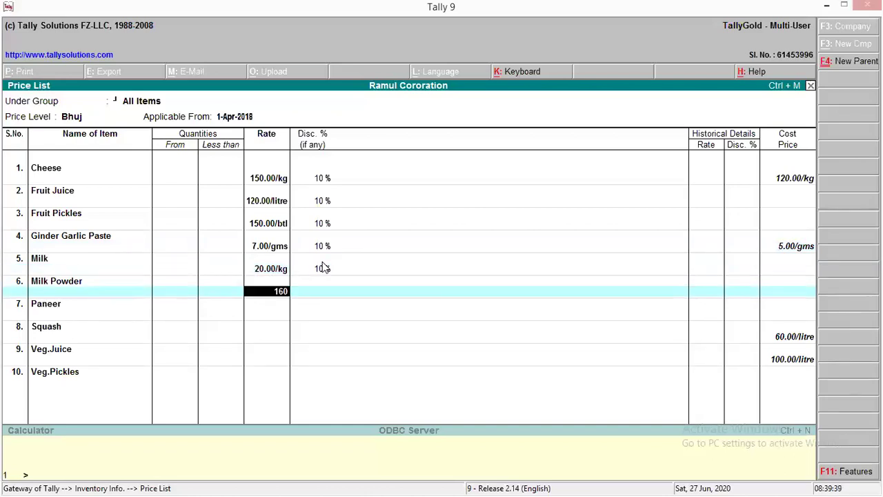
key(Return)
text(1)
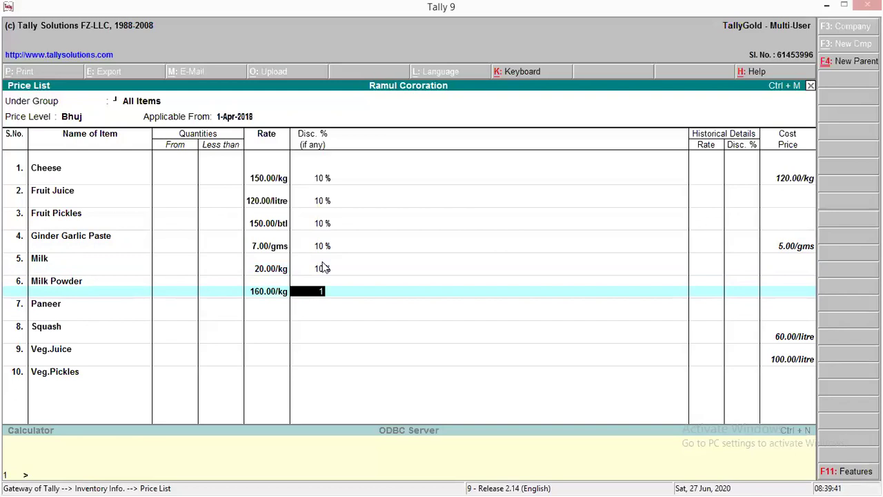
text(0)
key(Return)
key(Return)
- Enter Bhuj rates of 180 per kg for Paneer and 90 per litre for Squash, each with a 10% discount
text(180)
key(Return)
text(10)
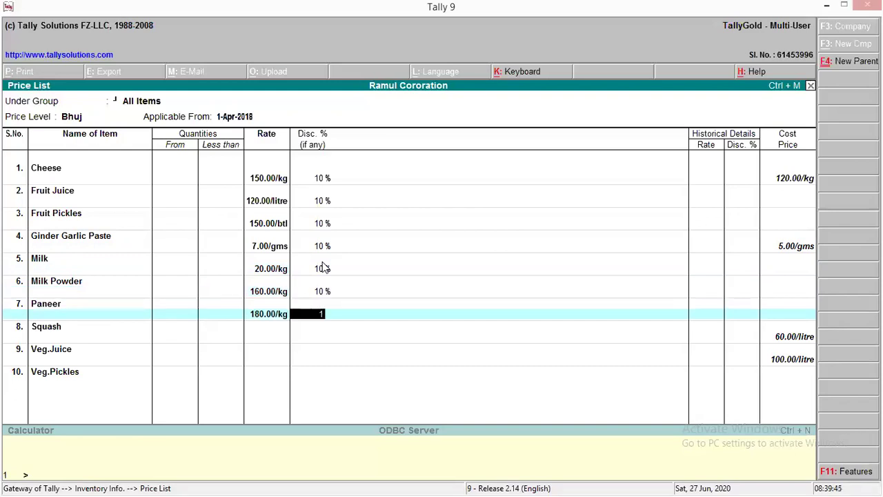
key(Return)
key(Return)
text(90.00/litre)
key(Return)
text(10)
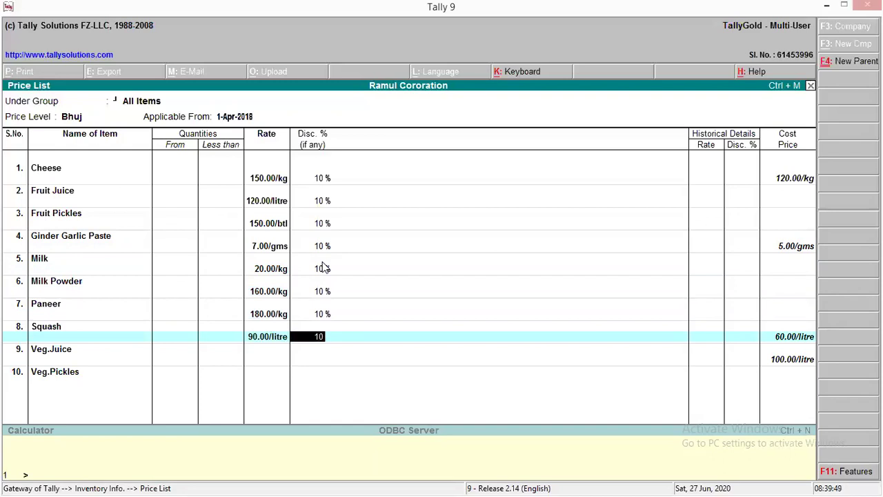
key(Return)
key(Return)
- Enter Bhuj rates of 100 per litre for Veg.Juice and 100 per btl for Veg.Pickles, each with a 10% discount, and save the list
text(100)
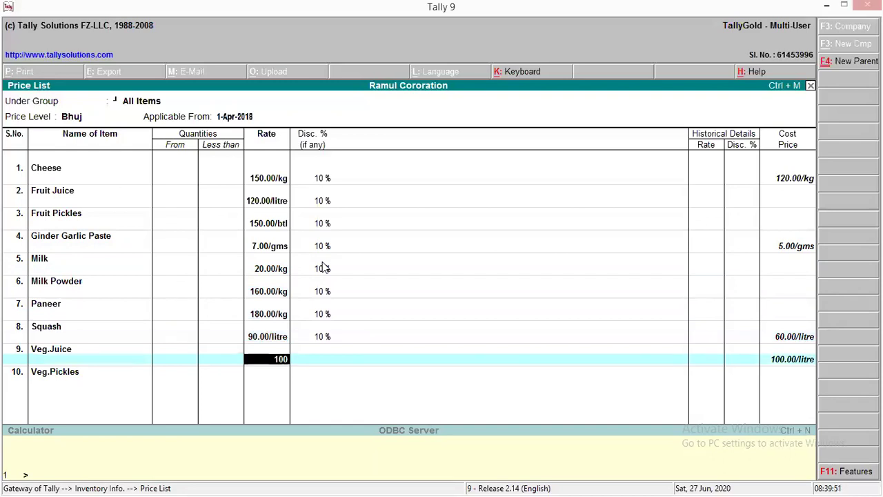
key(Return)
text(10)
key(Return)
key(Return)
text(1)
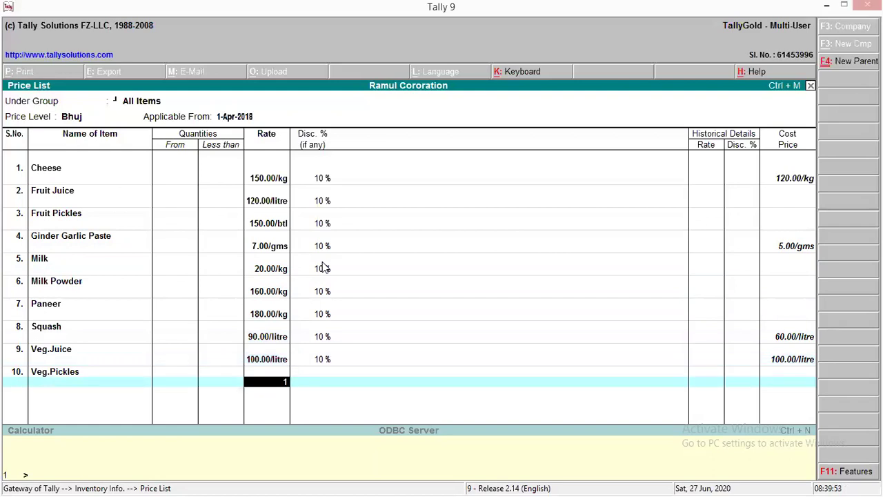
text(00)
key(Return)
text(10)
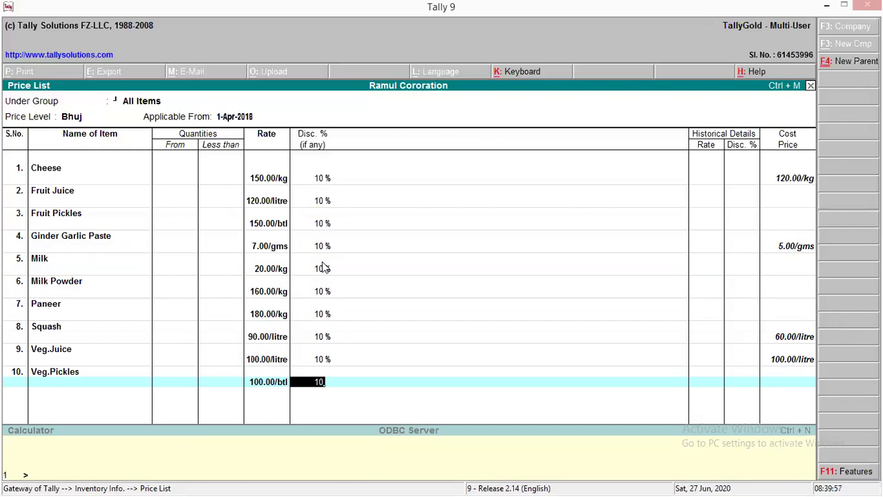
key(Return)
key(y)
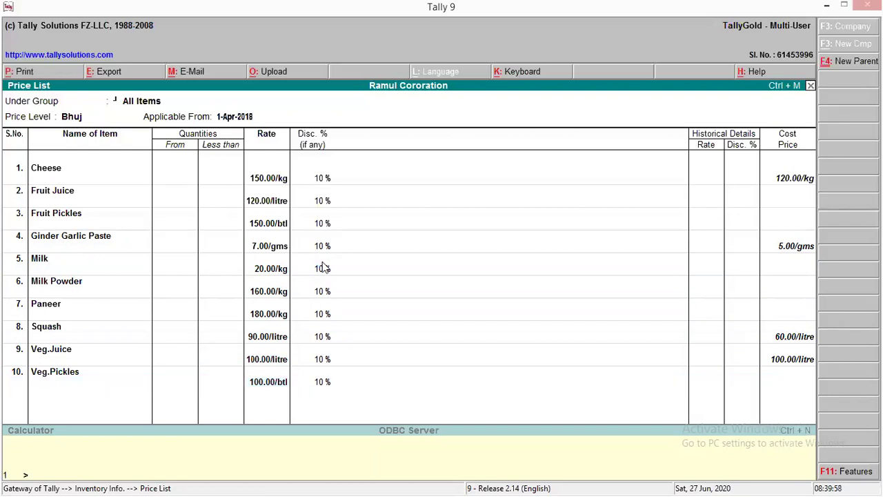
- Start another Bhuj price list for All Items, applicable from 1-Jul-2018
key(Return)
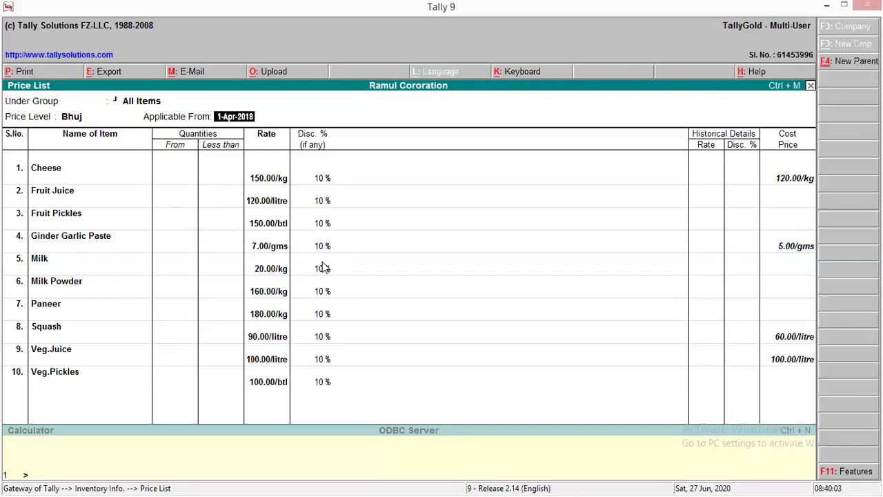
text(1-7-18)
key(Return)
key(Return)
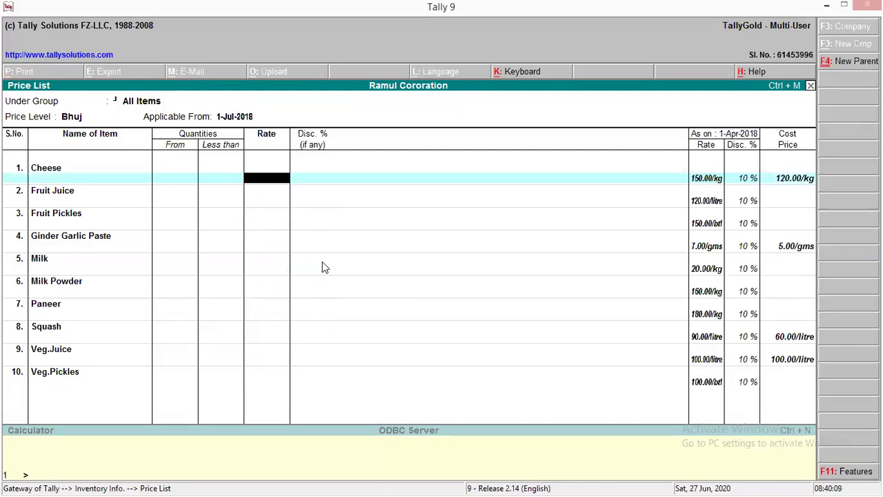
- Enter July Bhuj rates of 160 per kg for Cheese and 120 per litre for Fruit Juice, each with a 10% discount
text(160)
key(Return)
text(10)
key(Return)
key(Return)
text(120)
key(Return)
text(1)
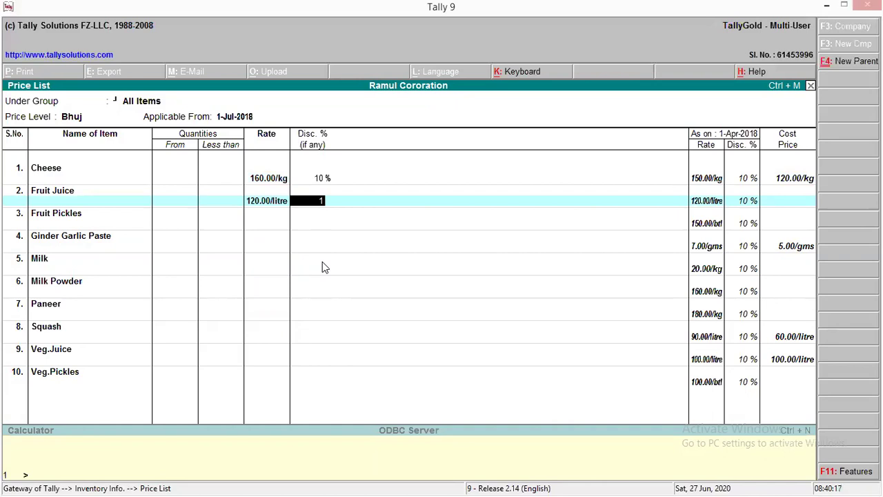
text(0)
key(Return)
- Enter July Bhuj rates of 140 per btl for Fruit Pickles and 7.5 per gms for Ginder Garlic Paste, each with a 10% discount
text(1)
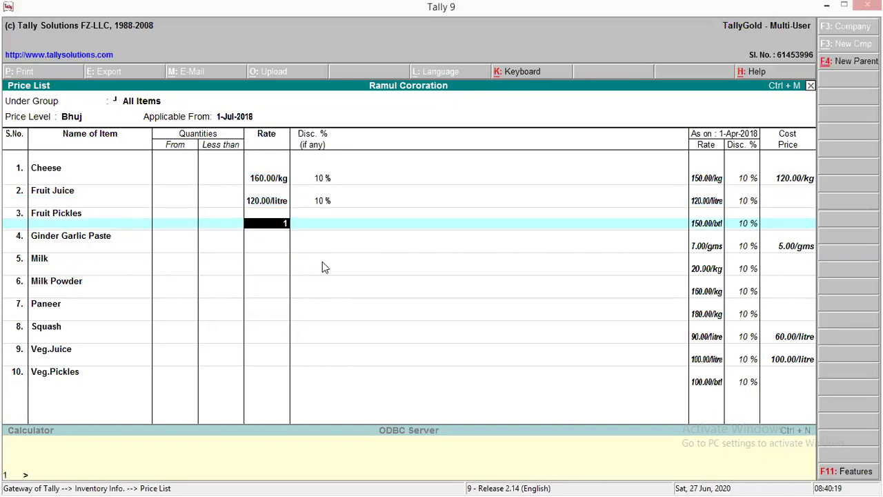
text(40)
key(Return)
text(10)
key(Return)
key(Return)
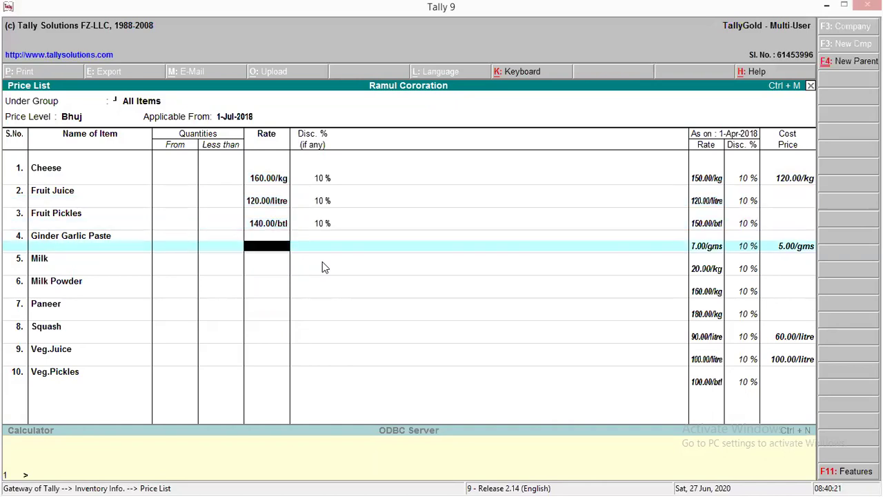
text(7.5)
key(Return)
text(10)
key(Return)
key(Return)
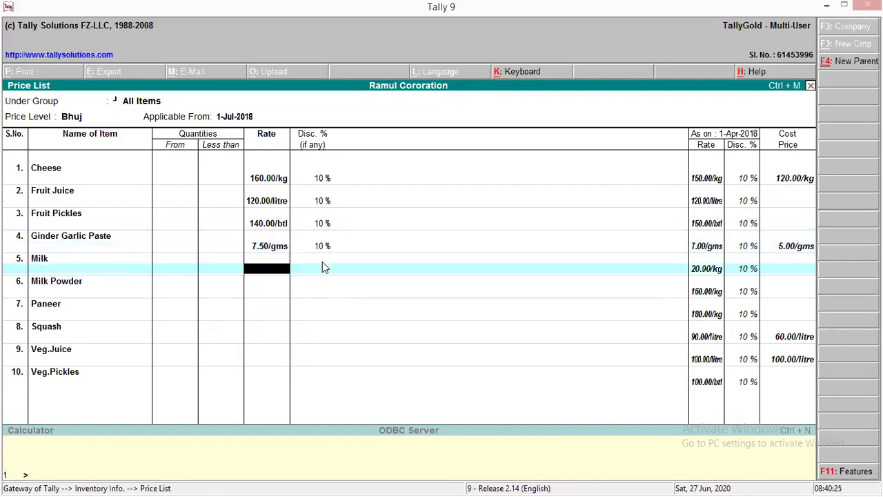
- Enter July Bhuj rates of 25 per kg for Milk and 180 per kg for Milk Powder, each with a 10% discount
text(25)
key(Return)
text(10)
key(Return)
key(Return)
text(180)
key(Return)
text(10)
key(Return)
key(Return)
- Enter July Bhuj rates of 170 per kg for Paneer and 100 per litre for Squash, each with a 10% discount
text(170)
key(Return)
text(10)
key(Return)
key(Return)
text(100)
key(Return)
text(10)
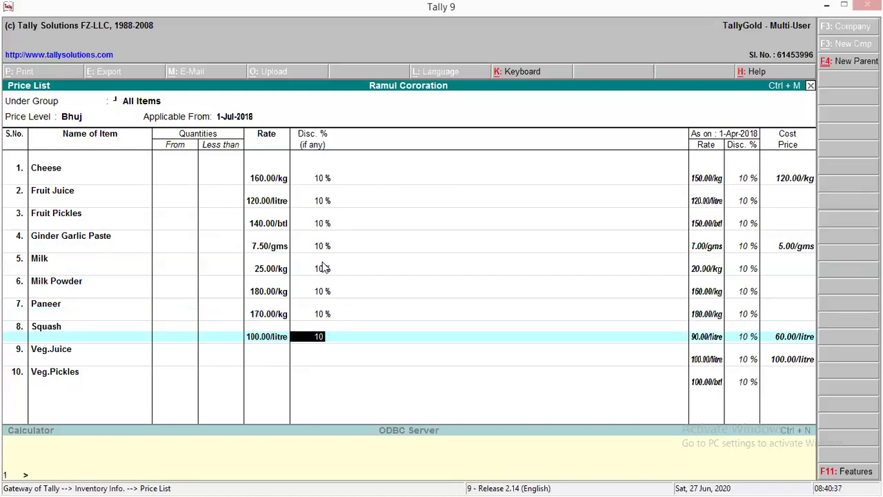
key(Return)
key(Return)
- Enter July rates of 110 per litre for Veg.Juice and 120 per btl for Veg.Pickles, each with a 10% discount, and save the list
text(110.00/litre)
key(Return)
text(10)
key(Return)
key(Return)
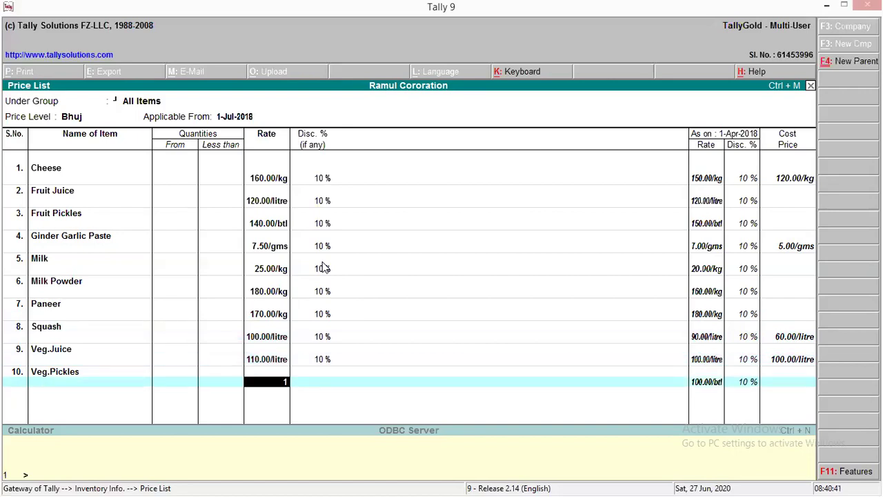
text(120)
key(Return)
text(10)
key(Return)
key(Return)
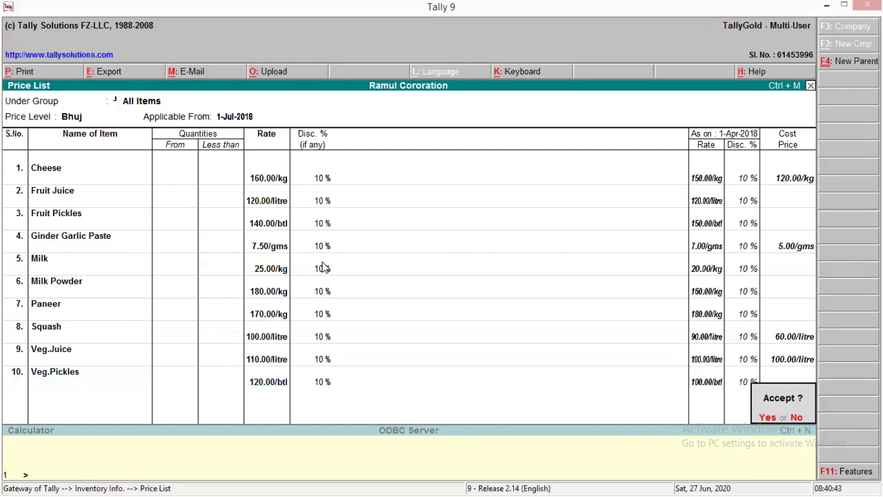
key(y)
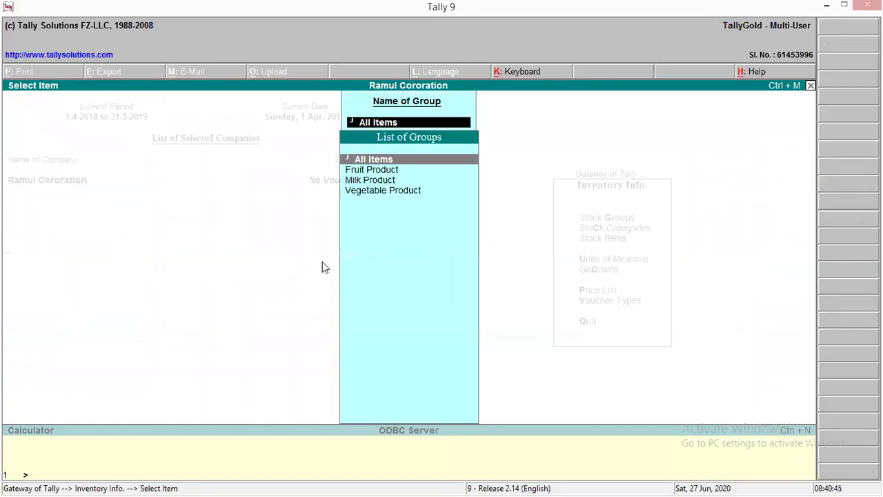
key(Escape)
key(Escape)
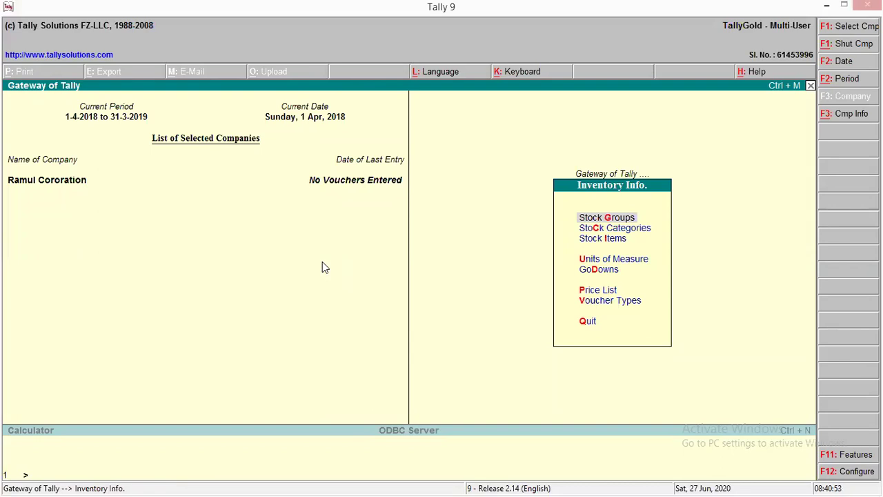
- Switch to Inventory Question OC.pdf in Chrome and read the ledger opening balances in question 8
click(828, 5)
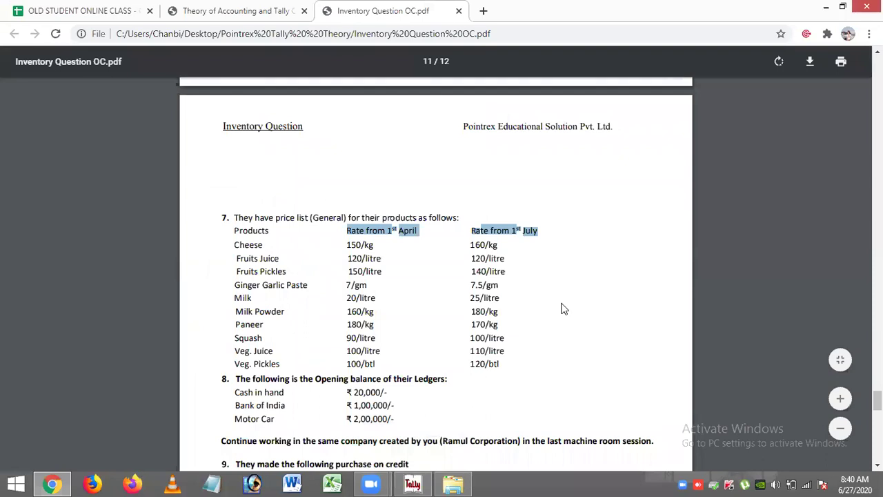
scroll(561, 304, down, 1)
scroll(561, 309, down, 4)
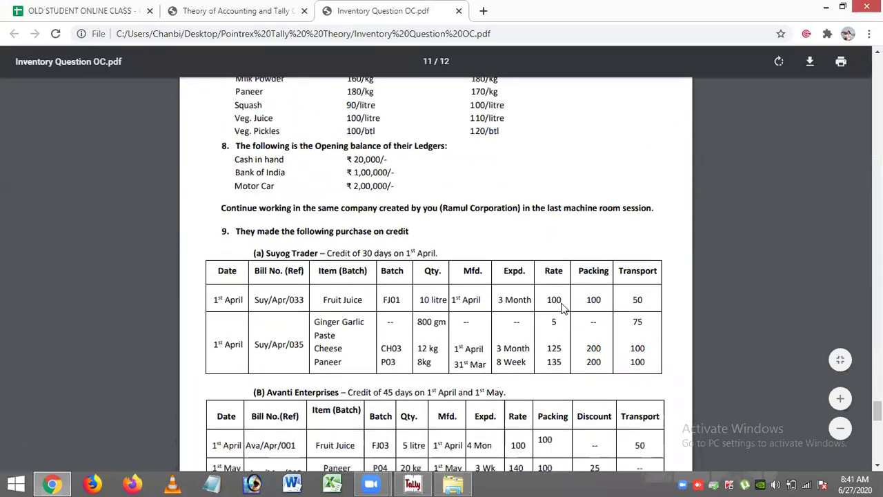
drag(234, 146, 450, 146)
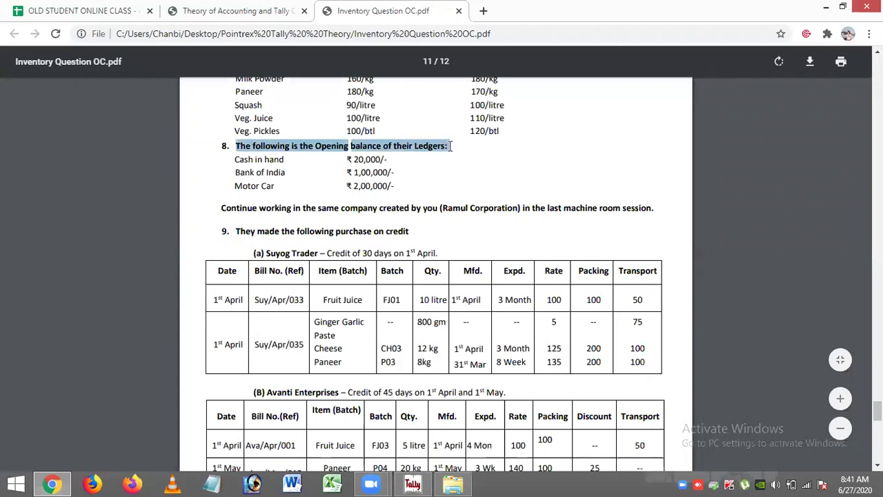
drag(450, 147, 282, 191)
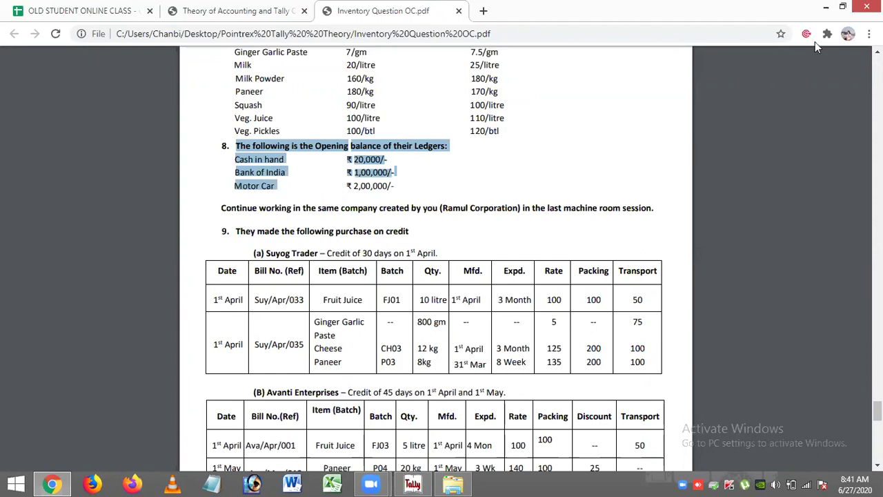
- Return to Tally 9 and go to the ledger masters under Accounts Info
click(412, 484)
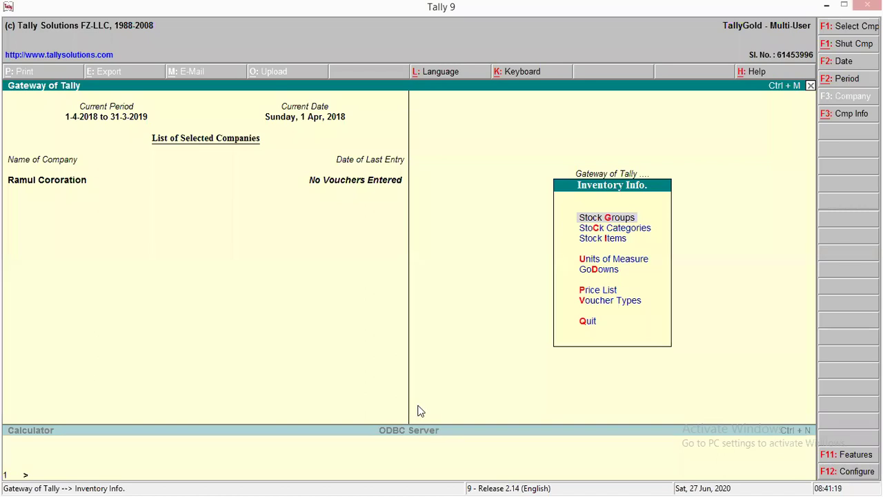
key(Escape)
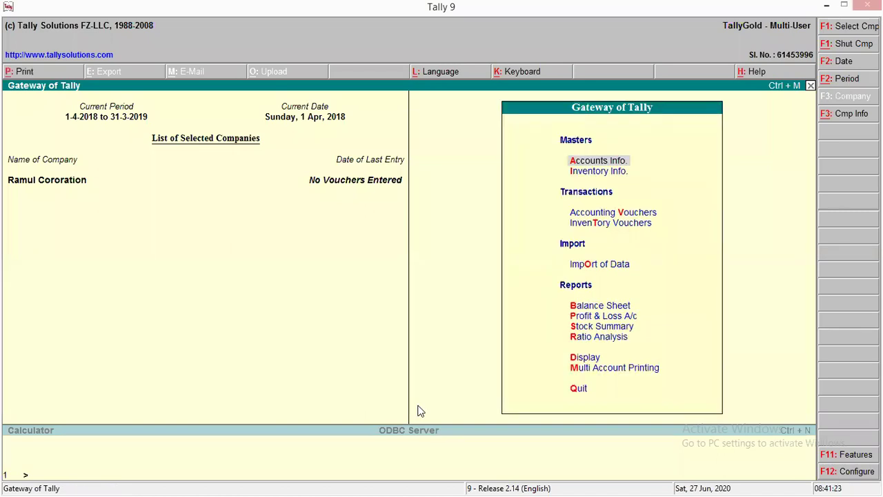
key(Return)
key(Down)
key(Return)
key(Return)
key(Escape)
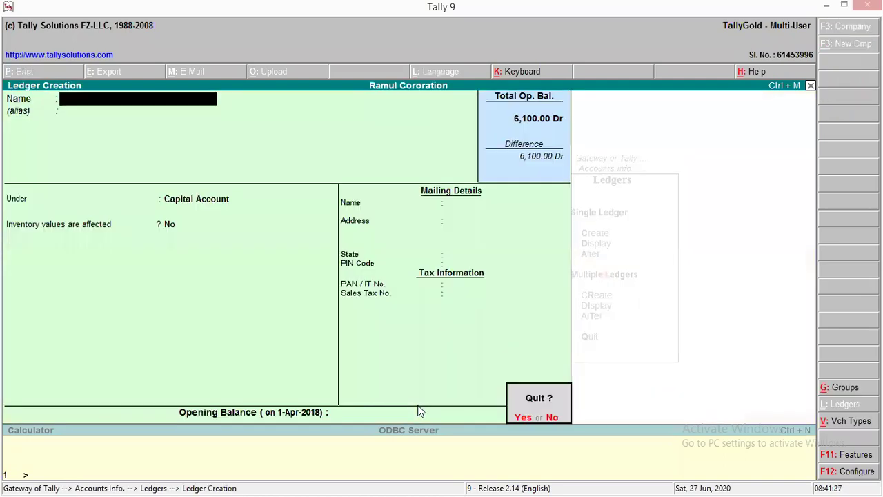
key(y)
- Alter the Cash ledger, setting its opening balance to 20000 Dr, and save it
key(Down)
key(Down)
key(Return)
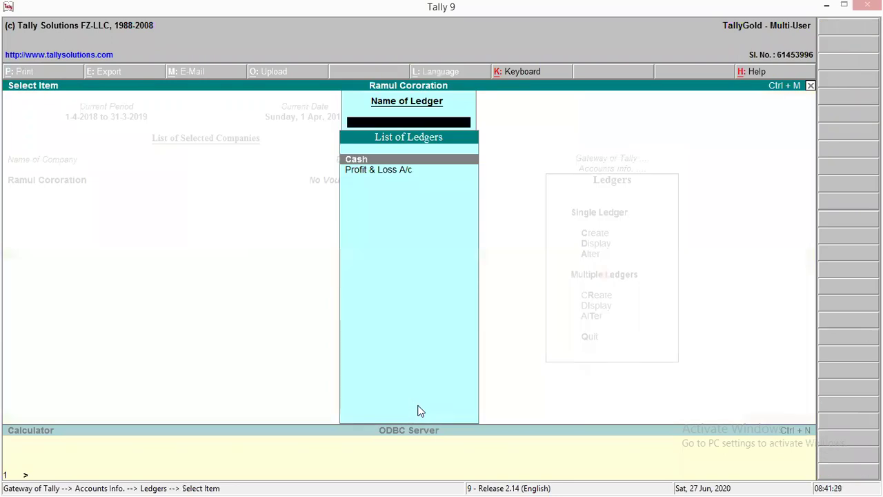
key(Return)
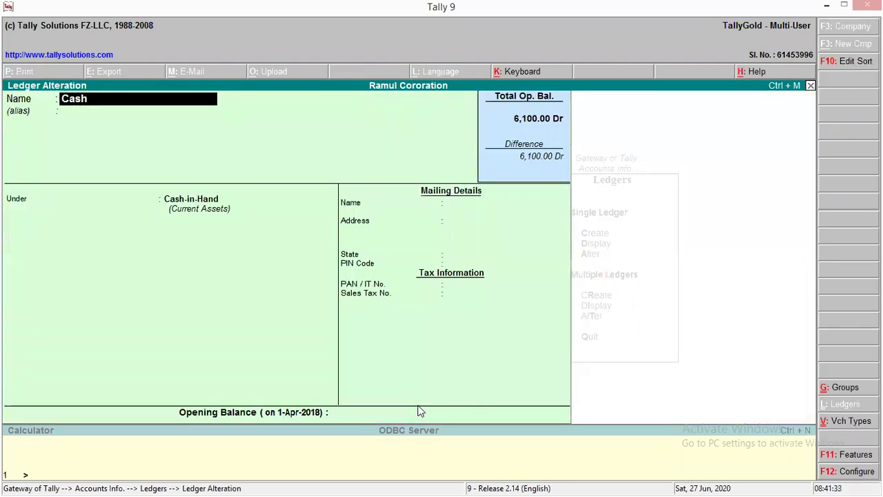
key(Return)
key(Return)
key(Return)
key(Escape)
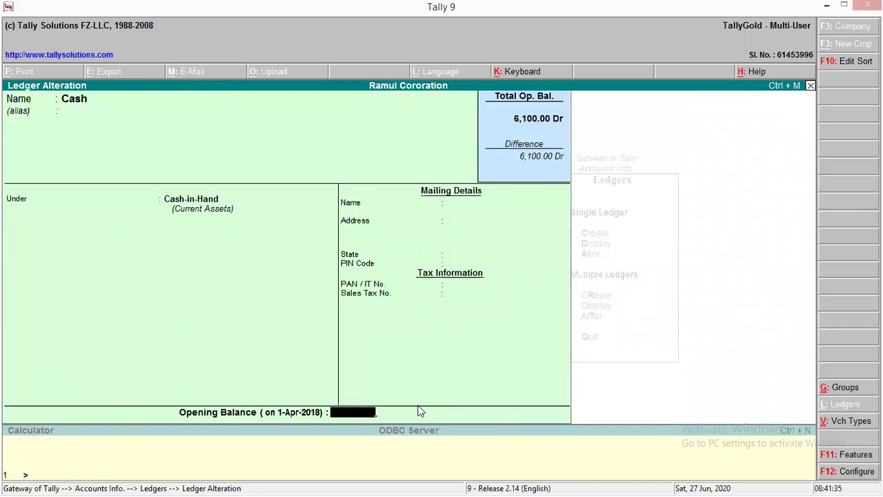
text(20000)
key(Return)
key(Return)
key(Return)
key(Escape)
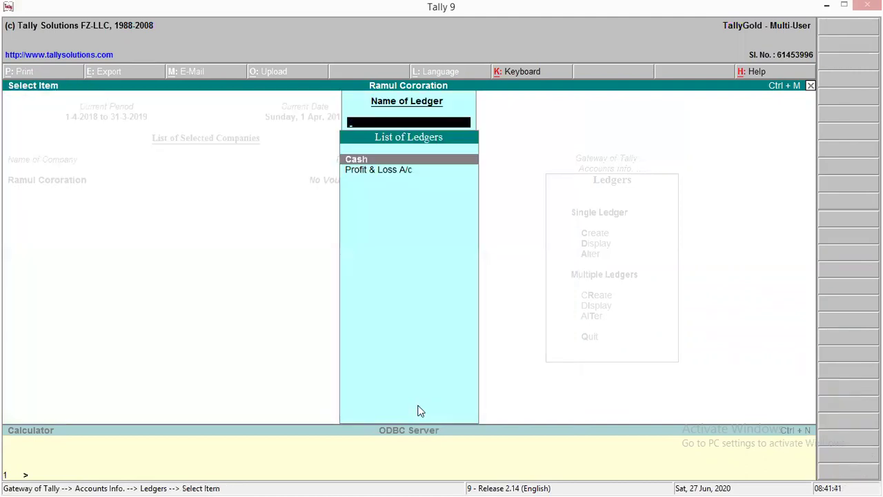
key(Escape)
- Create a single ledger named Bank of India under the Bank Accounts group
key(Return)
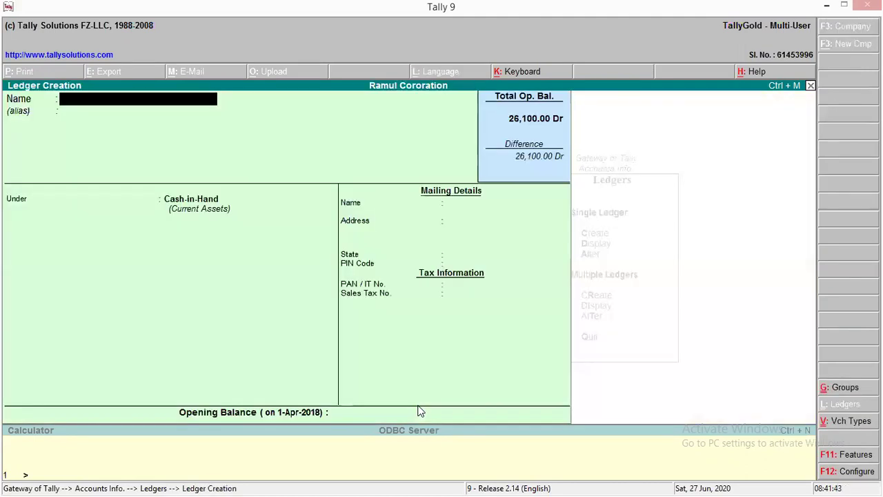
text(Bank of Indis)
key(BackSpace)
text(a)
key(Return)
key(Return)
key(BackSpace)
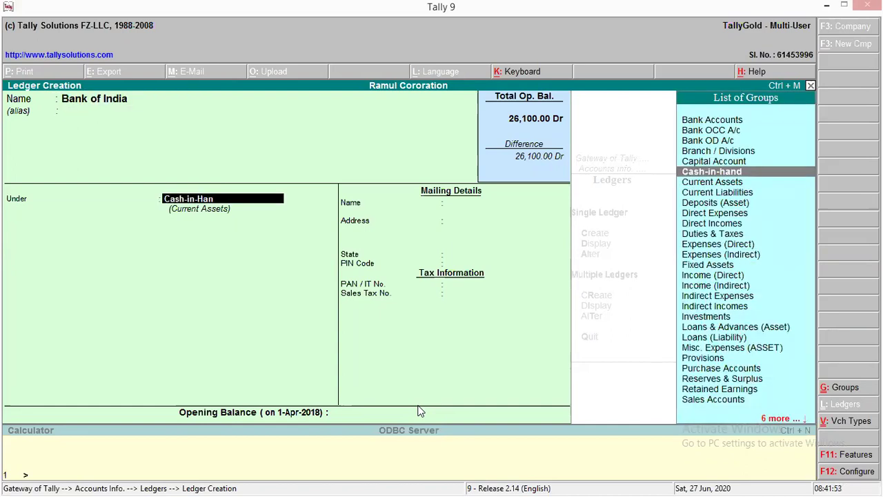
key(Up)
key(Up)
key(Up)
key(Up)
key(Up)
key(Return)
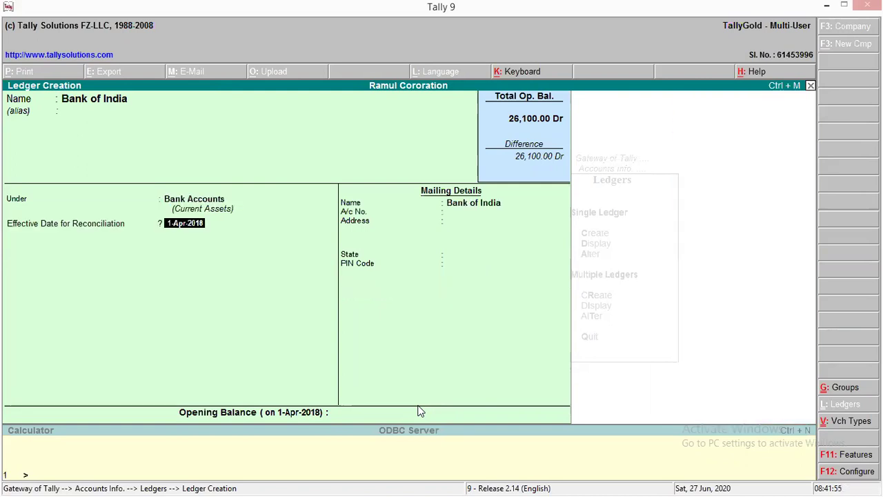
- Keep the default reconciliation date, give Bank of India an opening balance of 1,00,000 Dr, and save the ledger
key(Return)
key(Return)
key(Return)
key(Return)
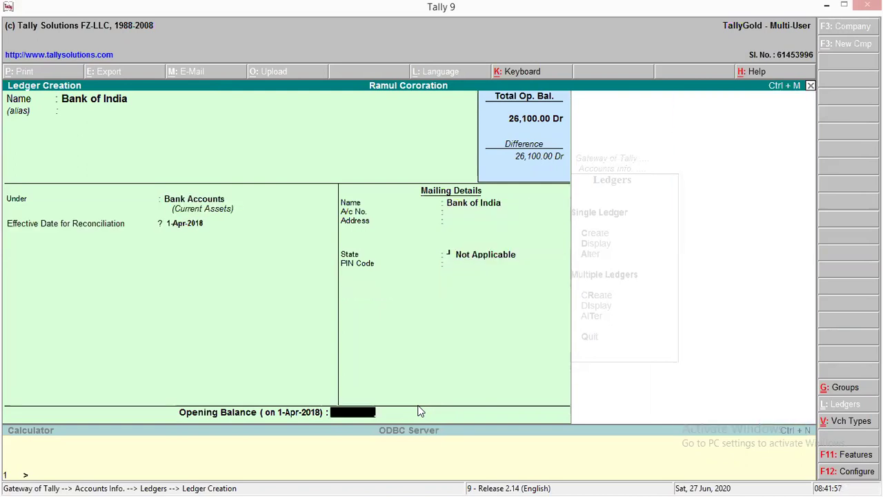
text(1,00,000)
key(Return)
key(Return)
key(Escape)
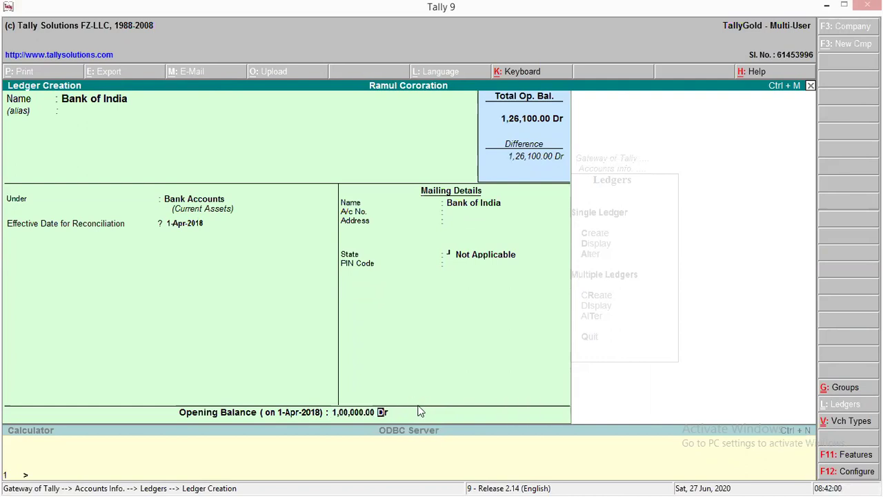
key(Return)
key(Return)
- Create a Motor Car ledger under Fixed Assets with inventory values affected and an opening balance of 2,00,000 Dr, and save it
text(Motor Car)
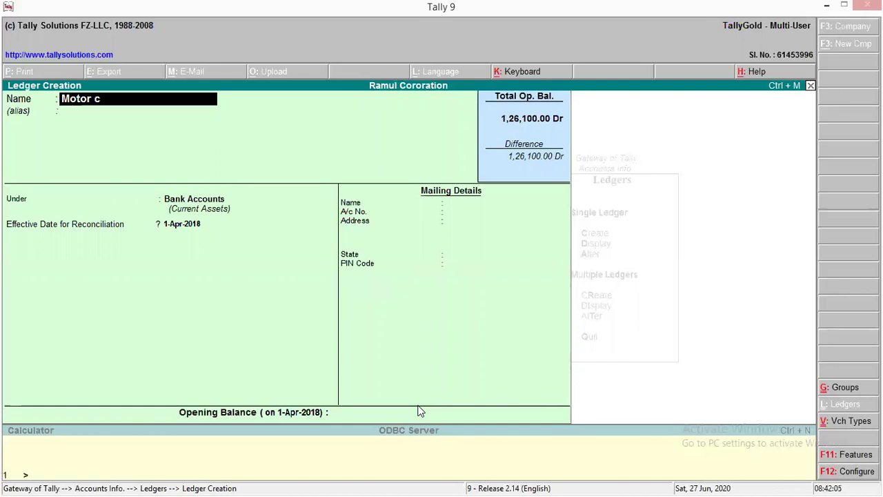
key(Return)
key(Return)
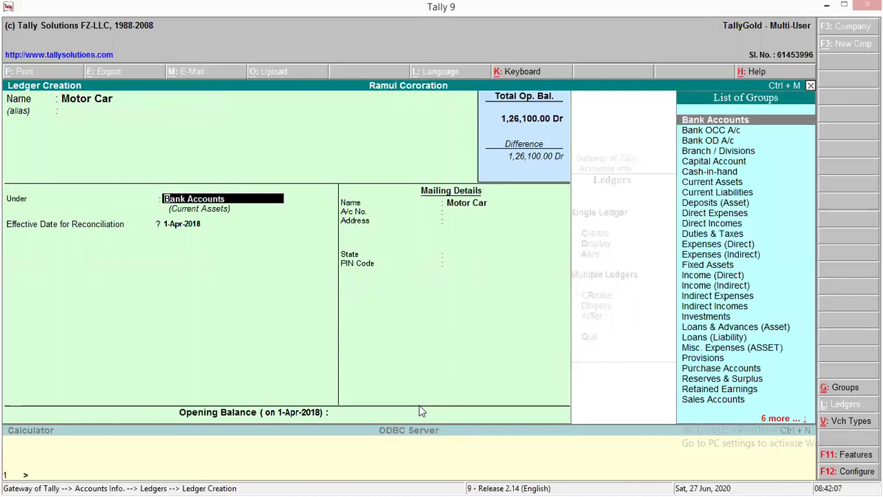
text(fix)
key(Return)
text(y)
key(Return)
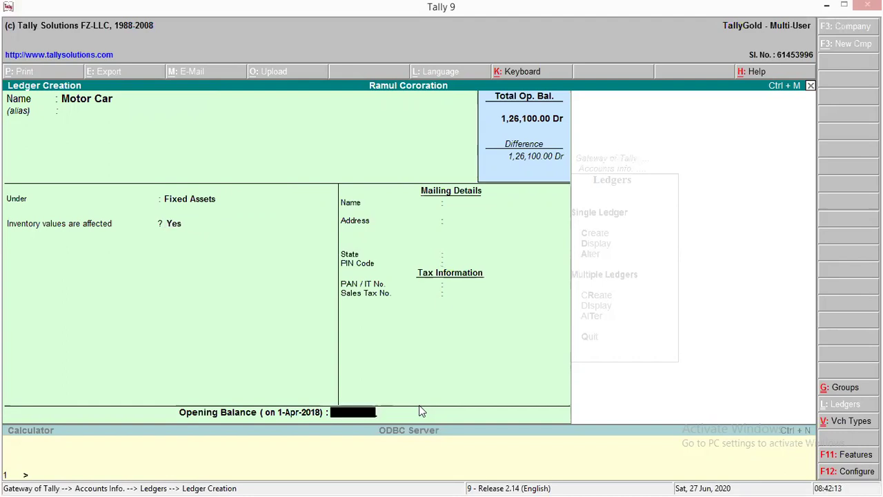
text(2,00,000.00 Dr)
key(Return)
key(Return)
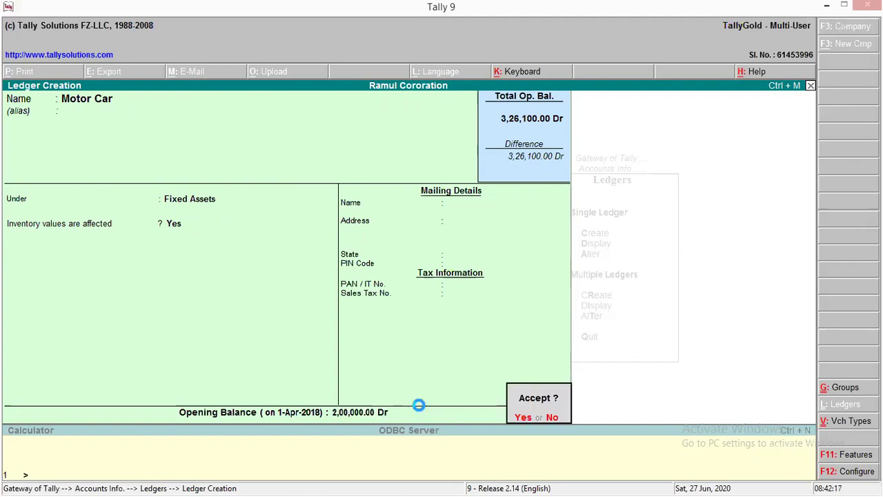
- Start a ledger named Capital under the Capital Account group, with inventory values affected set to Yes and the mailing and tax details left at their defaults
text(Cap)
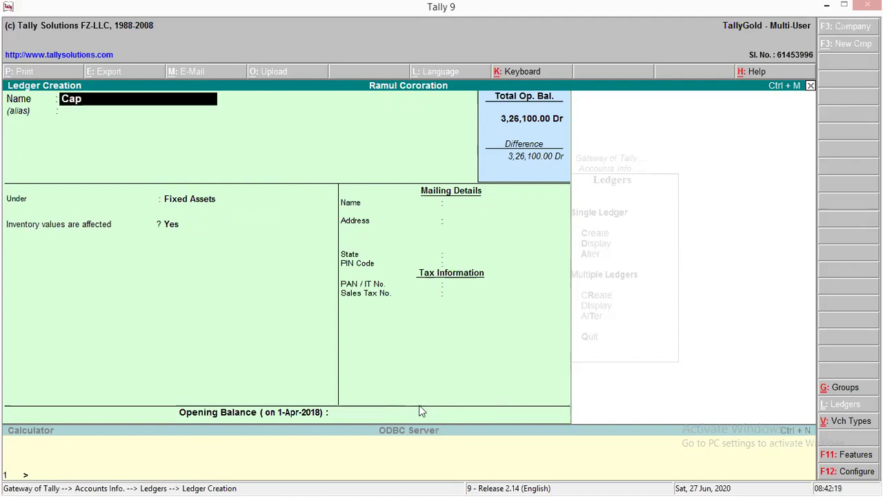
text(ital)
key(Return)
text(C)
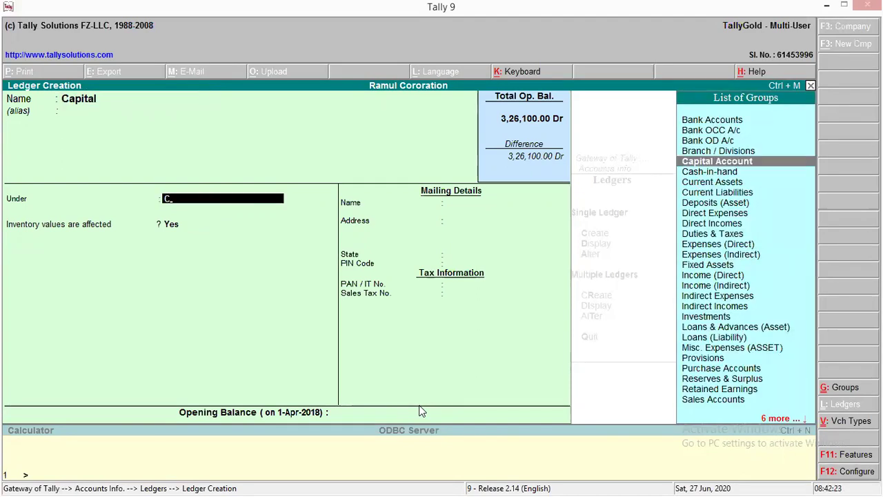
key(Return)
text(apital Ac)
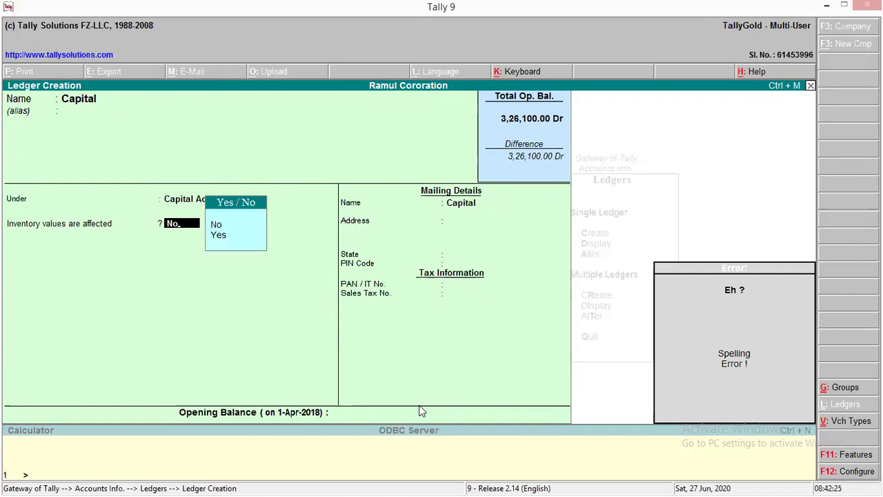
text(y)
key(Return)
key(Return)
key(Return)
key(Return)
key(Return)
key(Return)
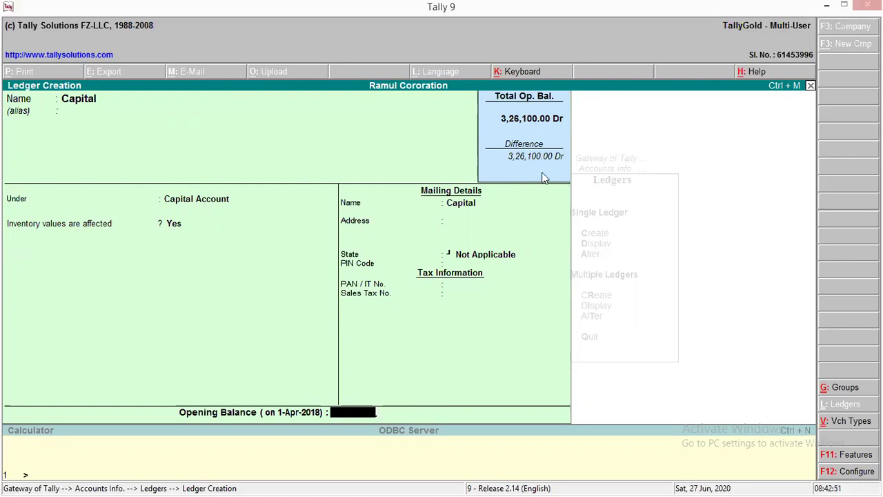
- Give the Capital ledger an opening balance of 3,26,100 Cr and save it
text(326100)
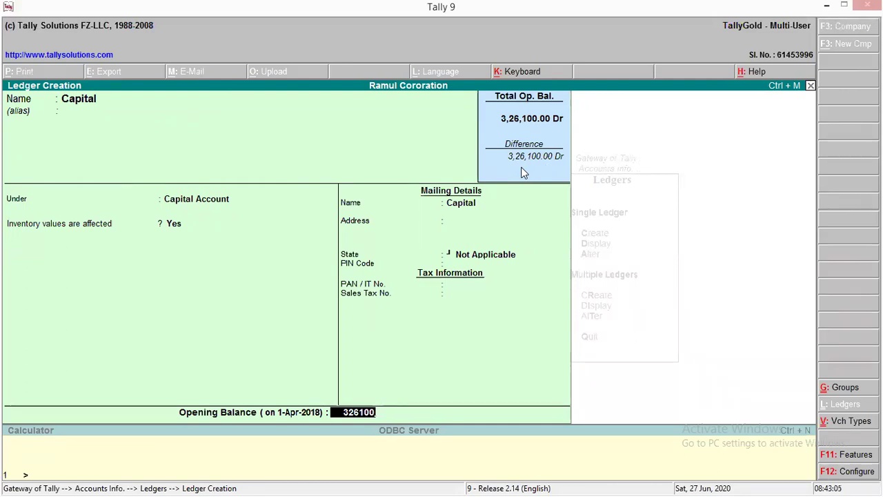
key(Return)
key(Return)
key(Return)
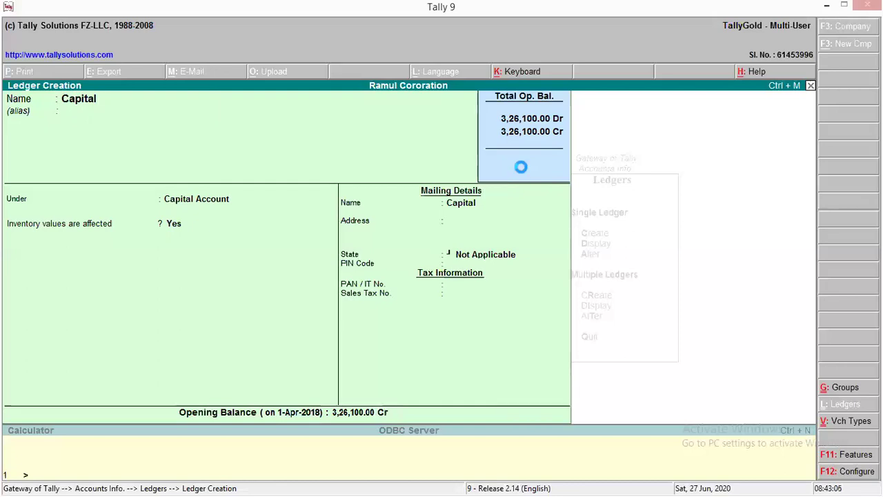
- Create a ledger named Purchase under the Purchase Accounts group, keeping the remaining defaults, and save it
text(Purchas)
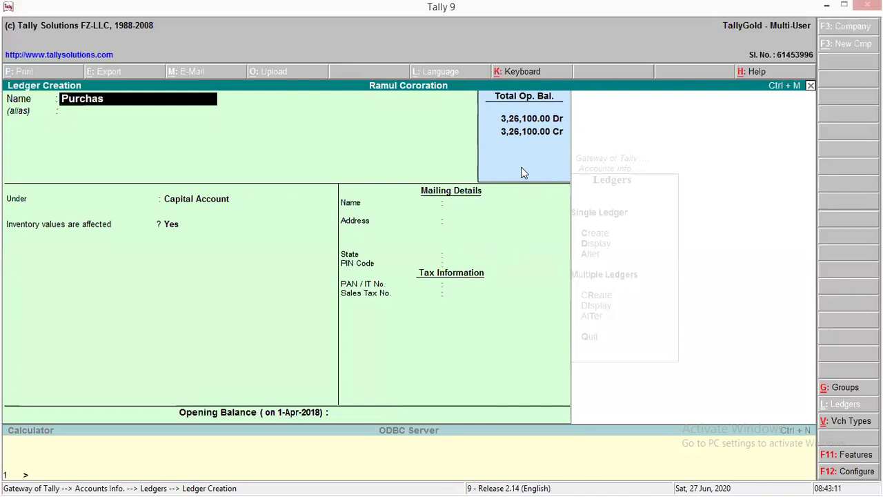
text(e)
key(Return)
key(Return)
text(Pu)
key(Return)
key(Return)
key(Return)
key(Return)
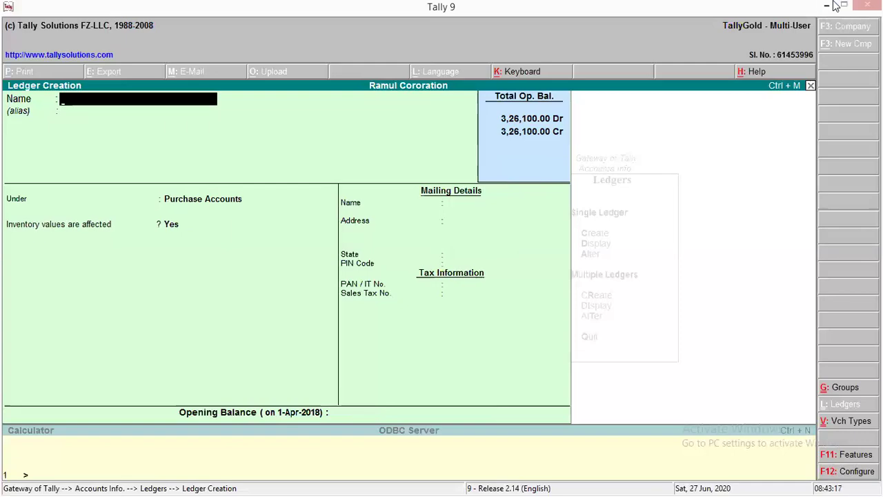
- Switch to Inventory Question OC.pdf in Chrome and read question 9 on the credit purchases from Suyog Trader and Avanti Enterprises
click(832, 4)
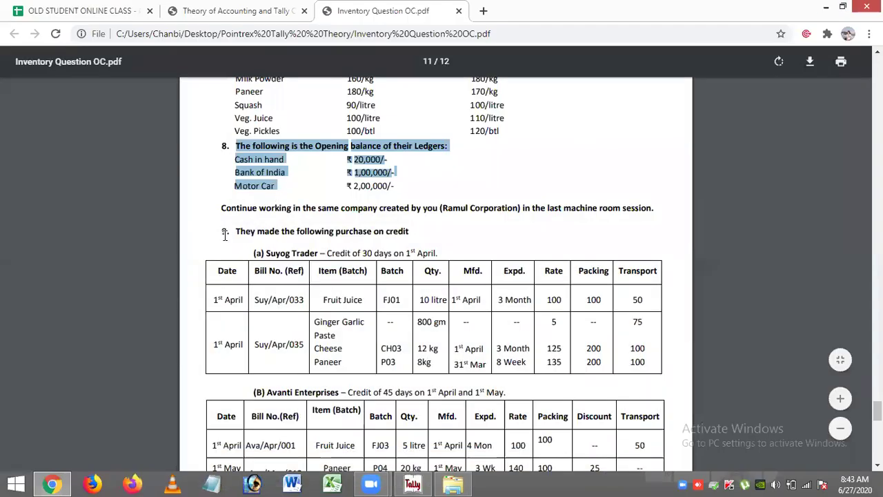
drag(222, 208, 662, 209)
drag(509, 277, 428, 239)
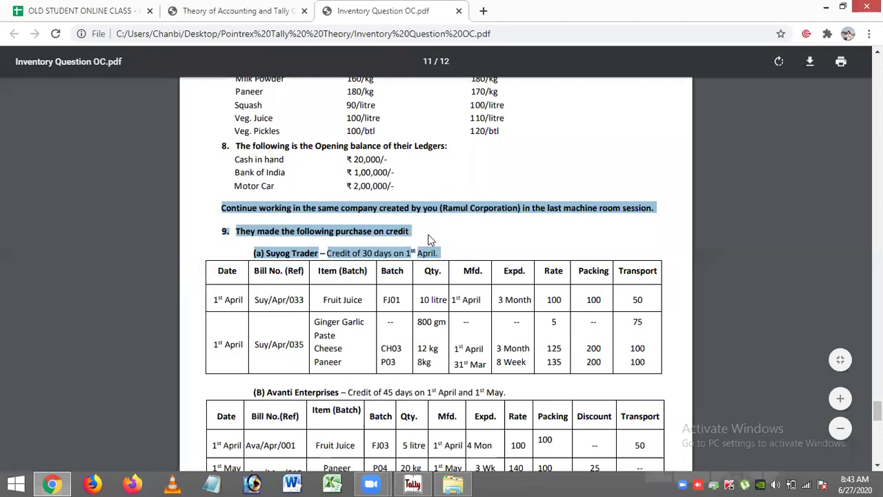
click(427, 239)
scroll(241, 211, down, 1)
scroll(242, 210, down, 2)
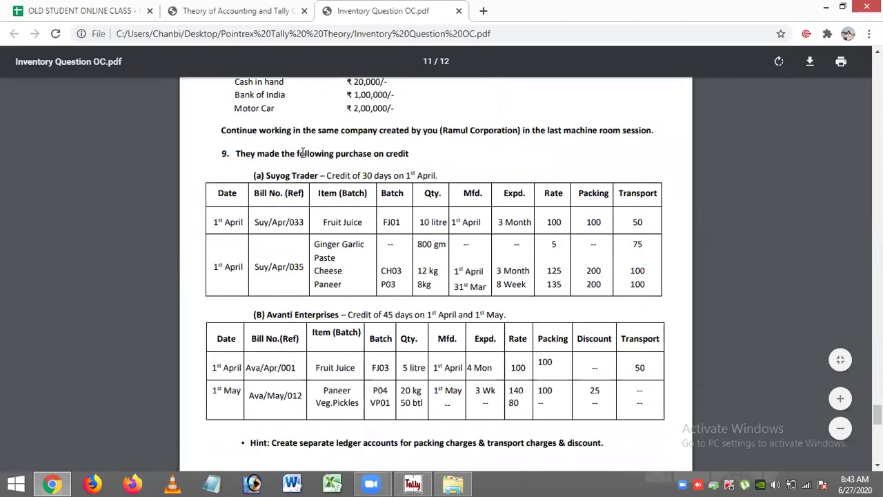
drag(235, 154, 425, 150)
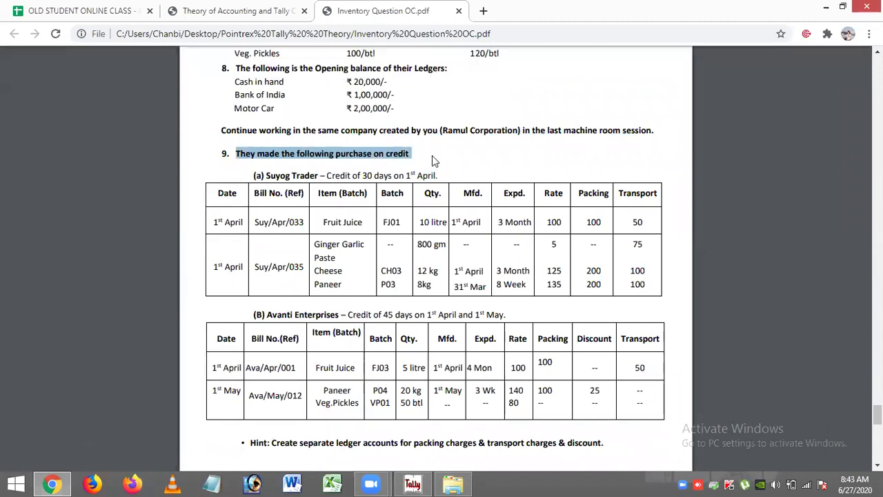
click(302, 174)
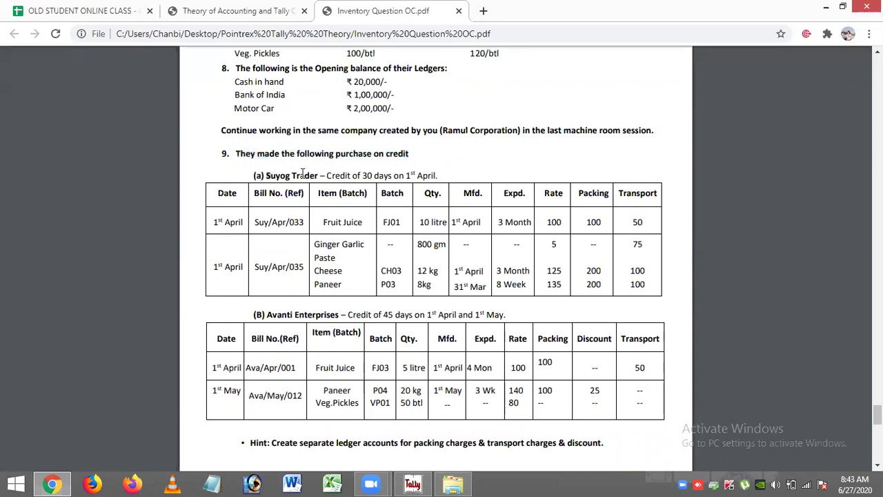
drag(266, 175, 316, 175)
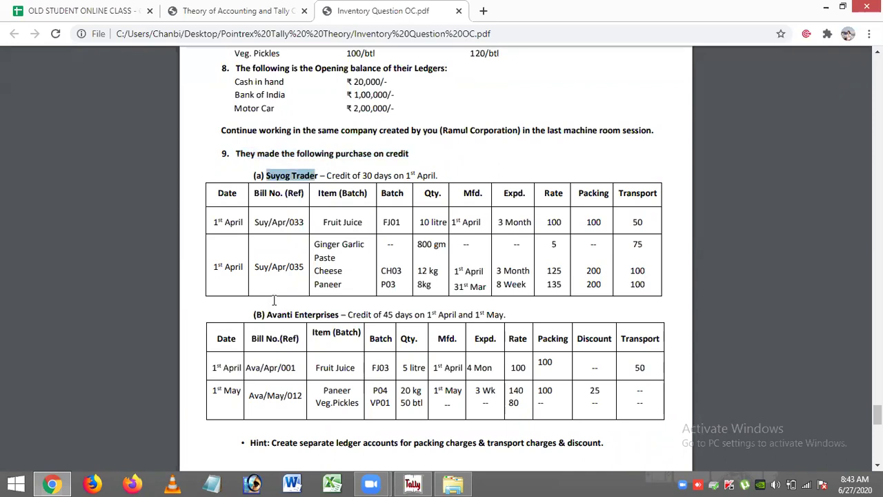
drag(267, 314, 339, 314)
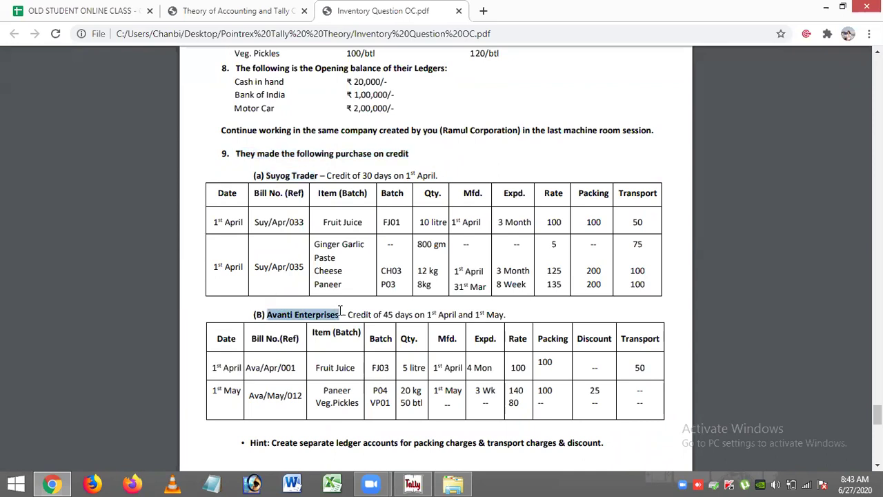
- Return to Tally 9 and enter a new ledger named Suyog Traders under the Sundry Creditors group
click(400, 480)
text(Suyog Traders)
key(Return)
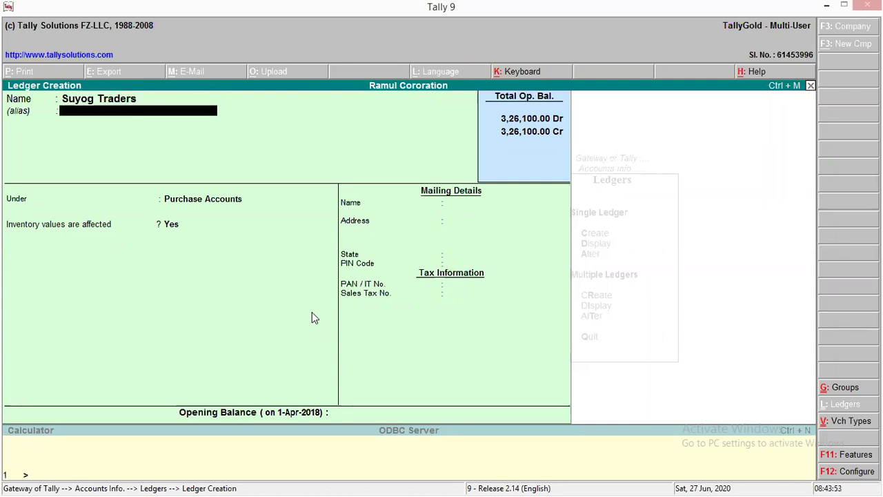
key(Return)
text(S)
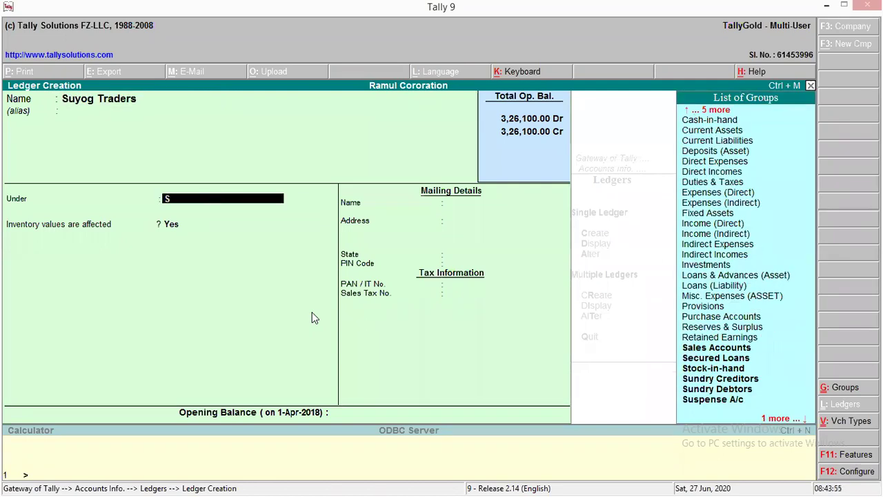
text(u)
key(Return)
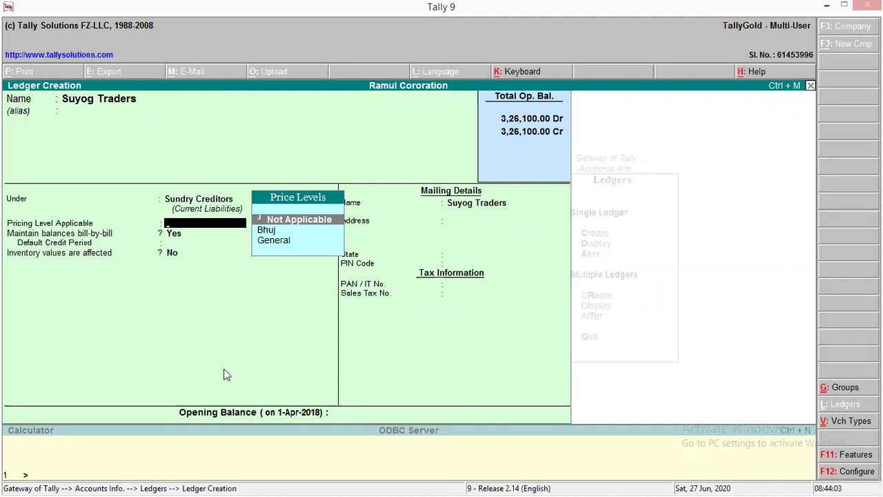
- Recheck the exercise PDF, then set Suyog Traders' pricing level to Not Applicable and keep bill-by-bill balances at Yes
click(826, 6)
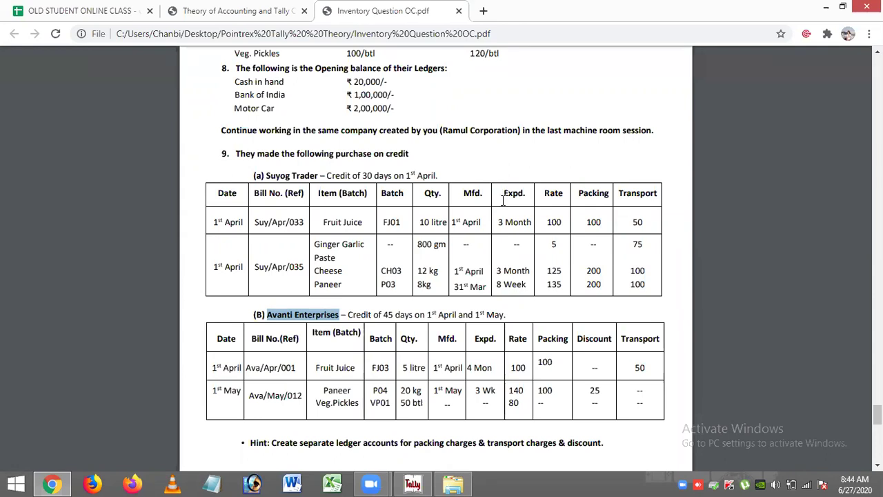
mouse_move(412, 483)
click(403, 445)
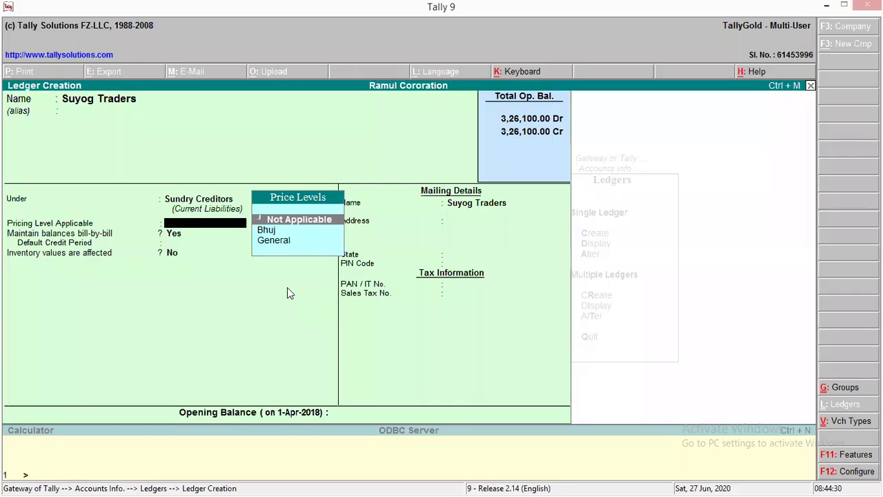
click(303, 224)
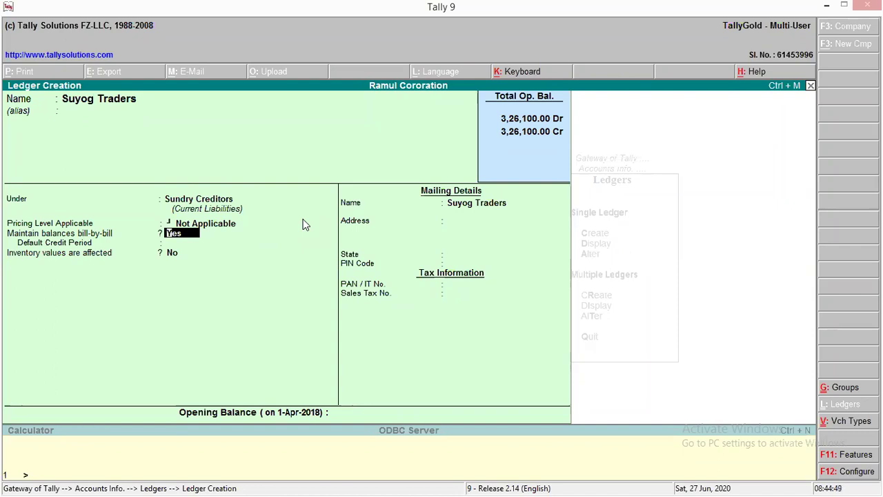
key(Return)
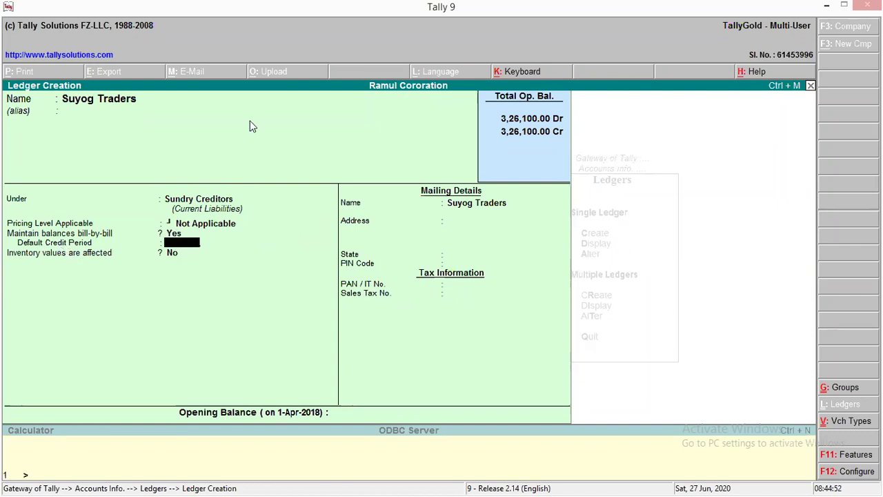
- Check Suyog Trader's credit terms in the exercise PDF and set the ledger's default credit period to 30 days in Tally 9
click(826, 6)
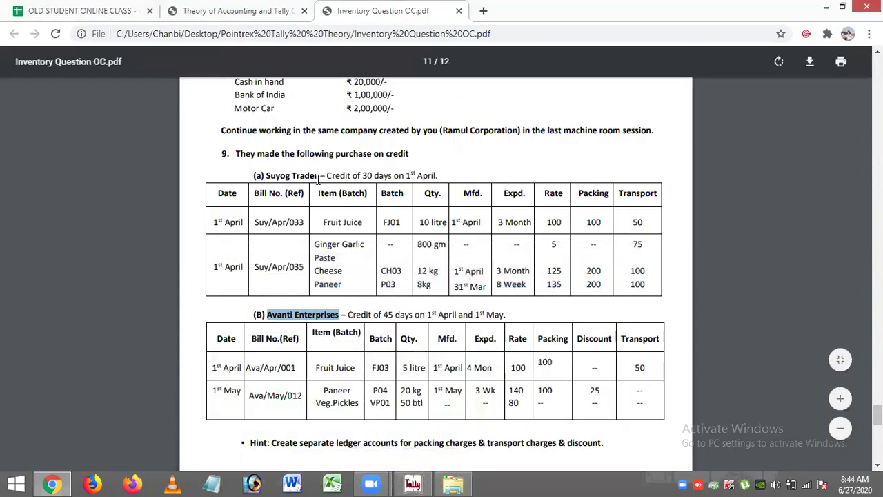
drag(326, 175, 441, 174)
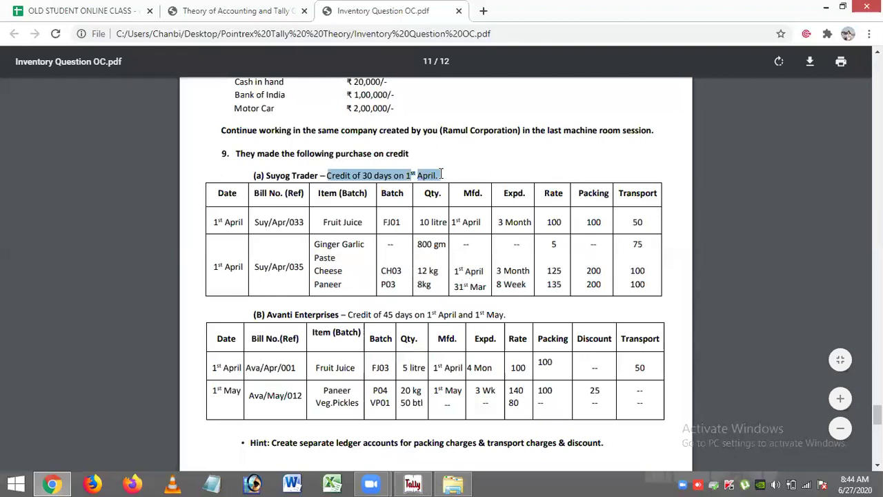
drag(442, 174, 417, 483)
click(414, 483)
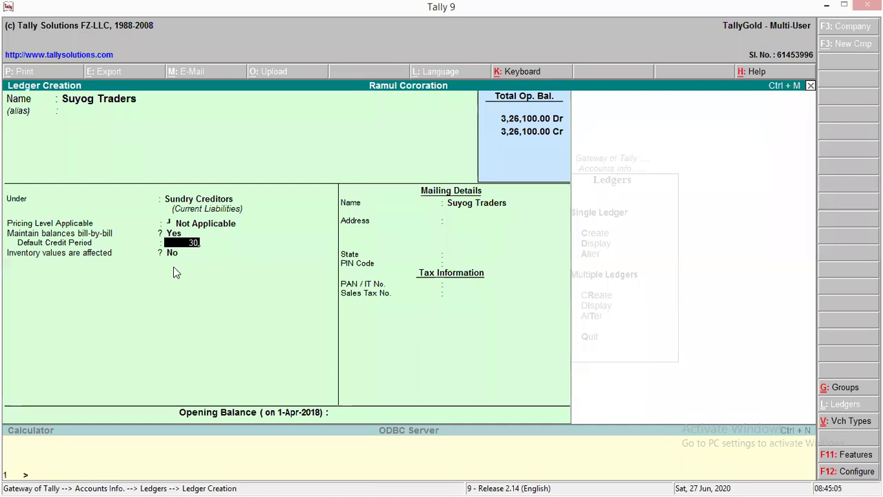
key(Return)
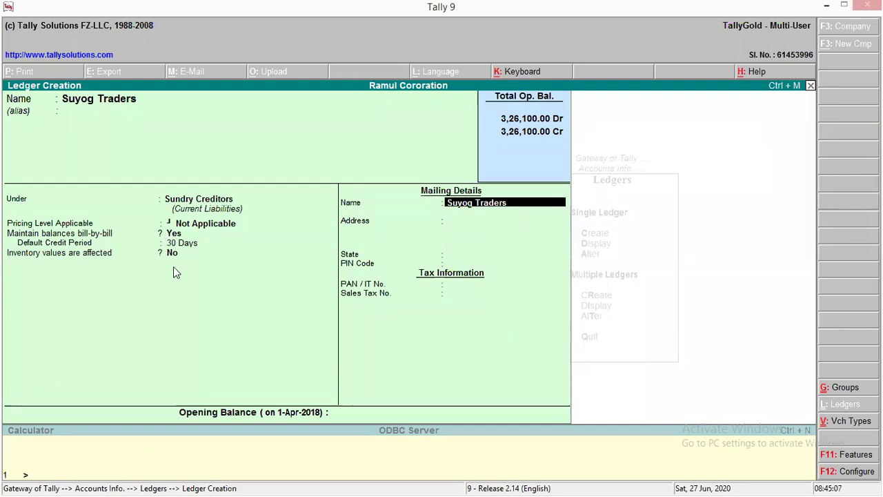